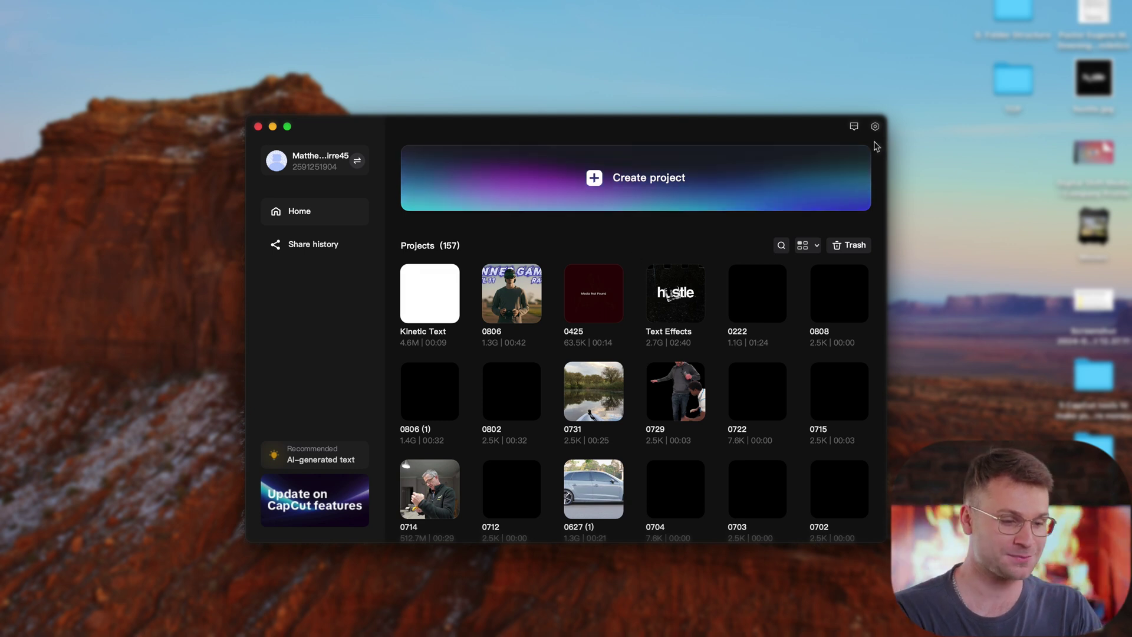
Create a new project, place plain-white-background.jpg on the timeline and extend its duration to 00:00:11:10
click(610, 192)
click(778, 81)
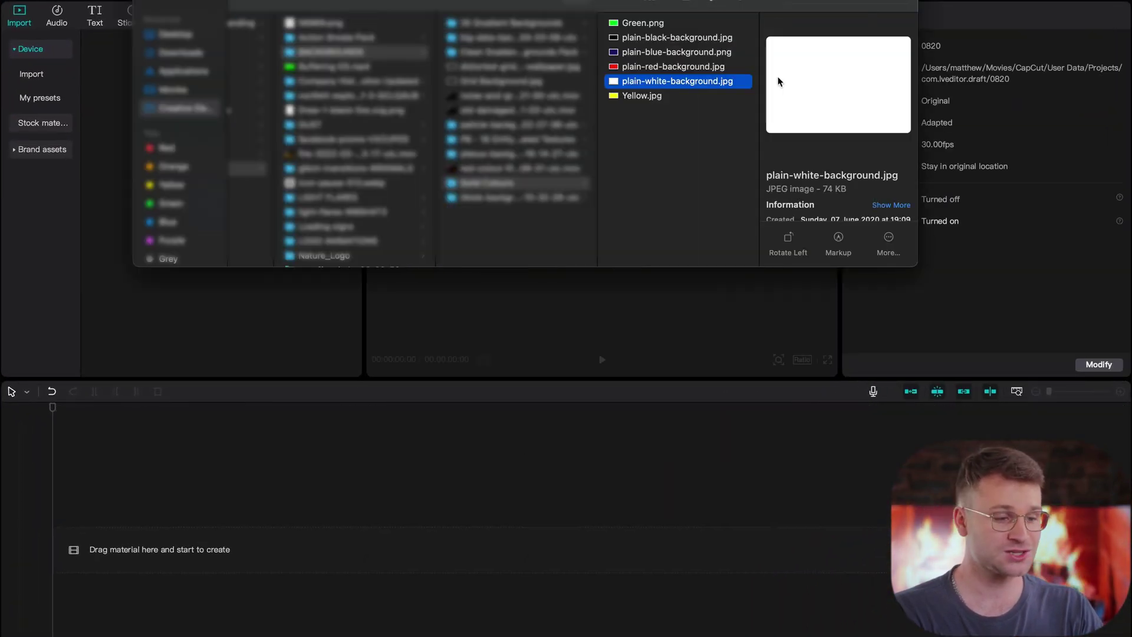
drag(717, 82, 147, 543)
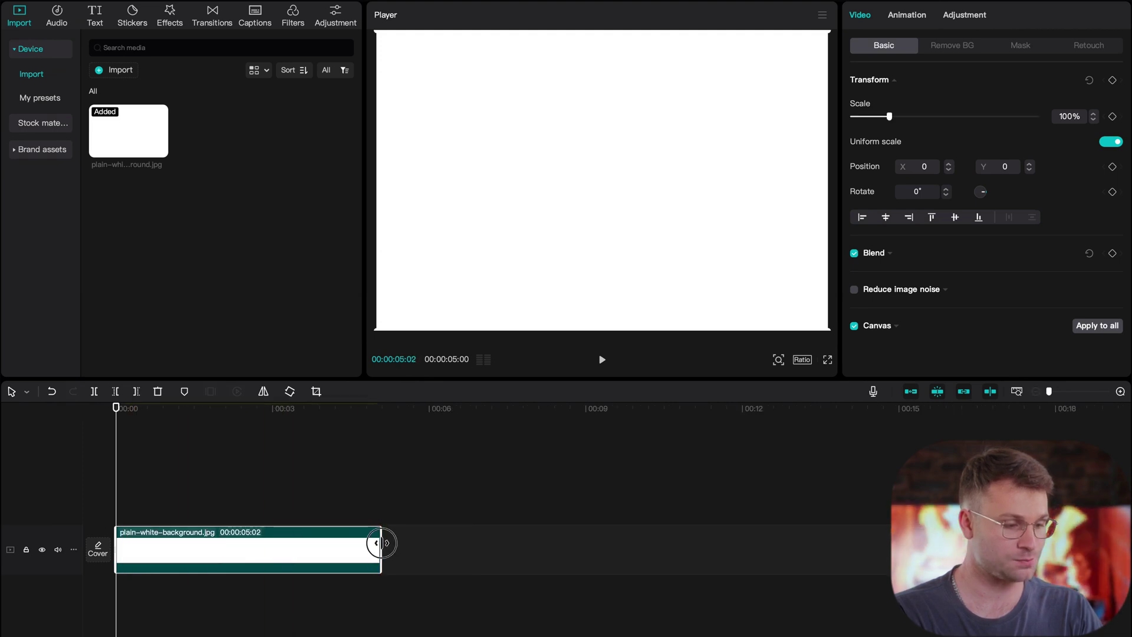
drag(381, 543, 707, 543)
Set the project's aspect ratio to 16:9 and scale the white background up to fill the frame
click(802, 359)
click(861, 410)
click(190, 538)
drag(890, 116, 914, 118)
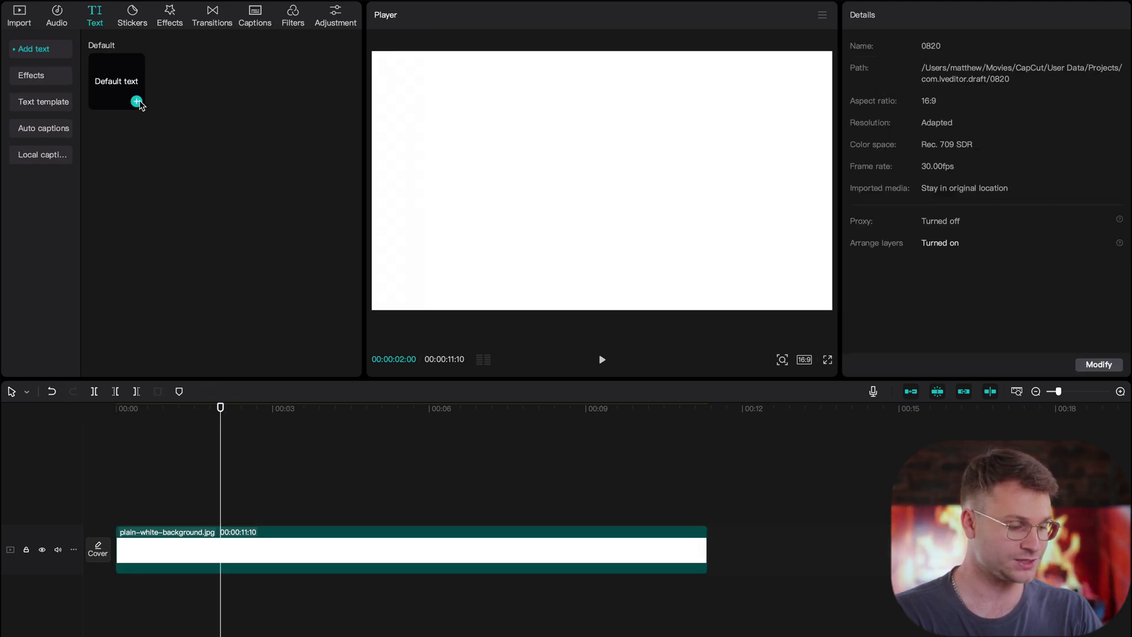
Add a default text clip at 00:00:02:00 and replace its wording with "animating text"
click(136, 101)
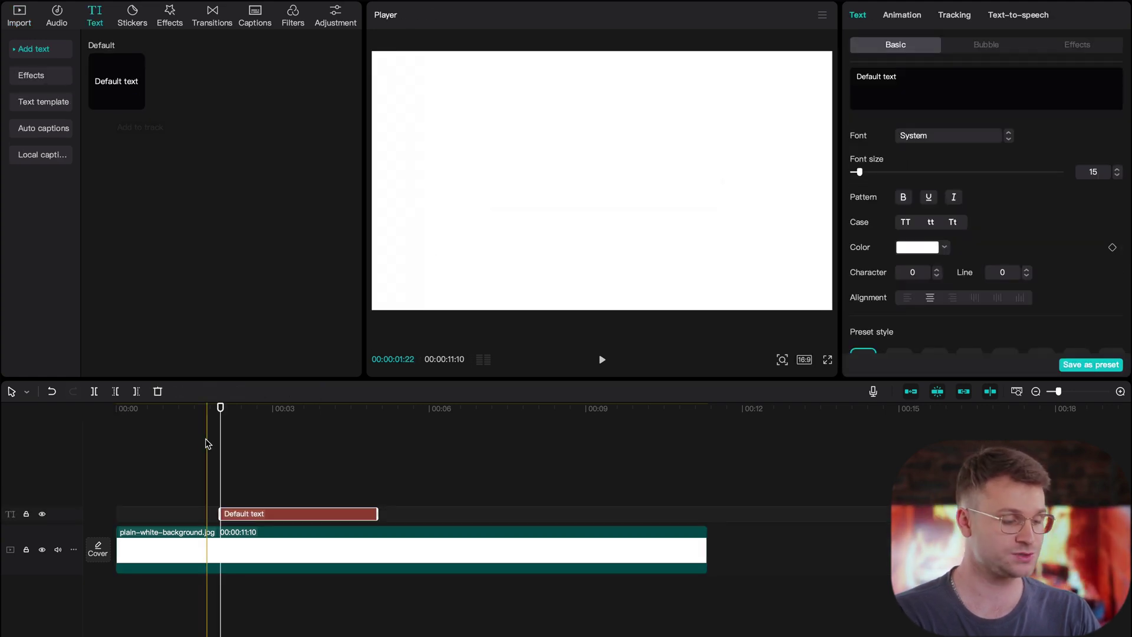
key(ctrl+a)
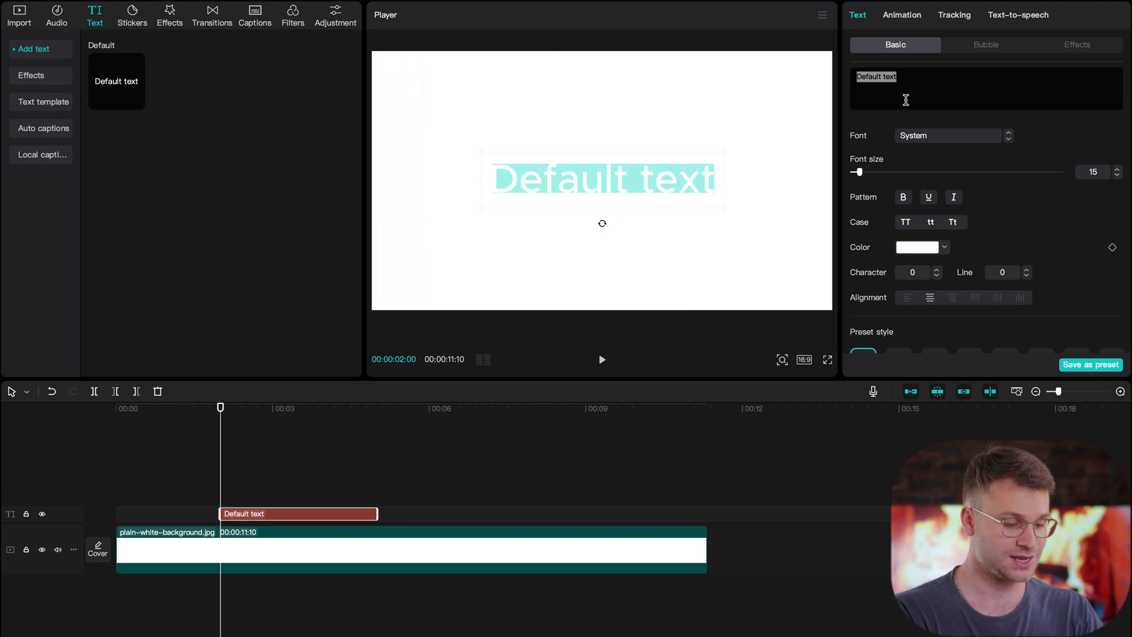
key(BackSpace)
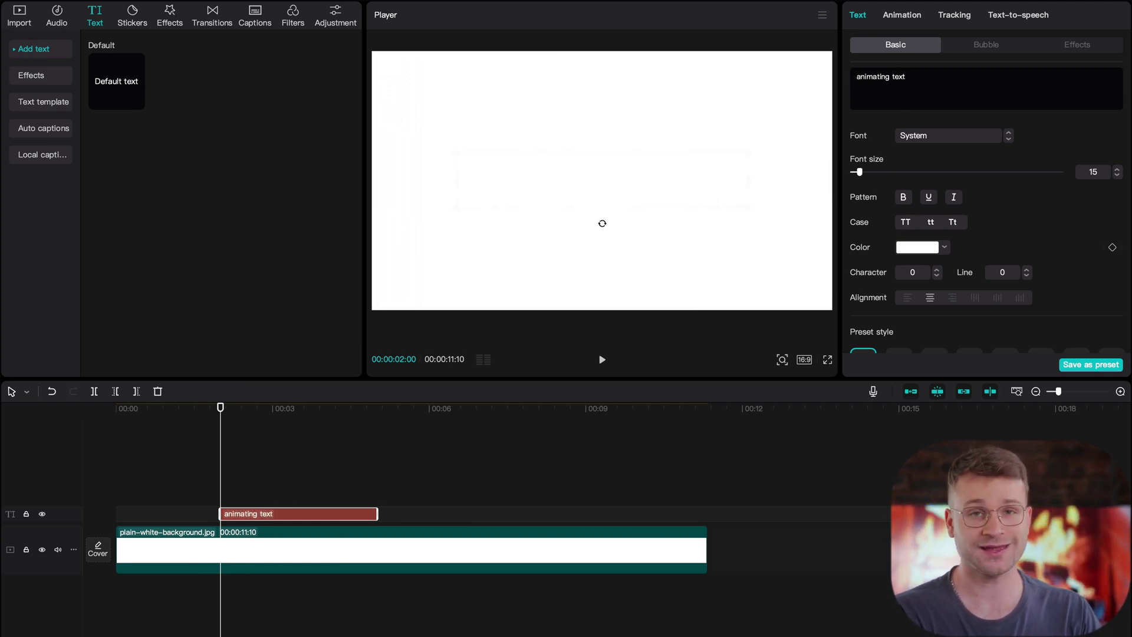
Change the "animating text" font to Visby CF Extra Bold and its colour to black
click(973, 135)
click(970, 199)
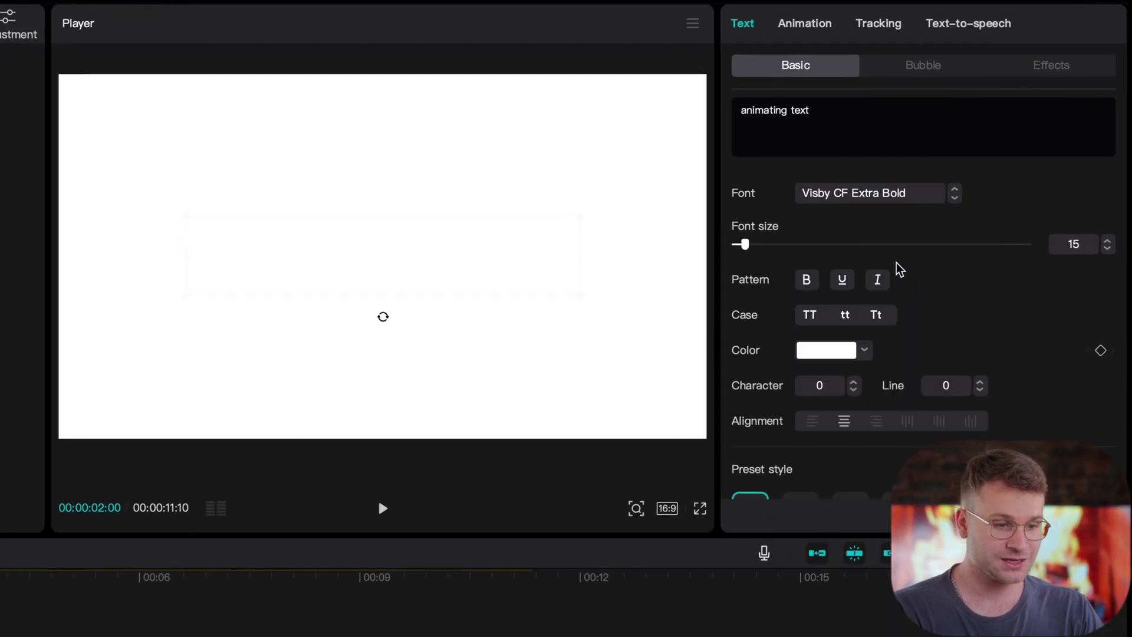
click(866, 350)
drag(825, 407, 669, 549)
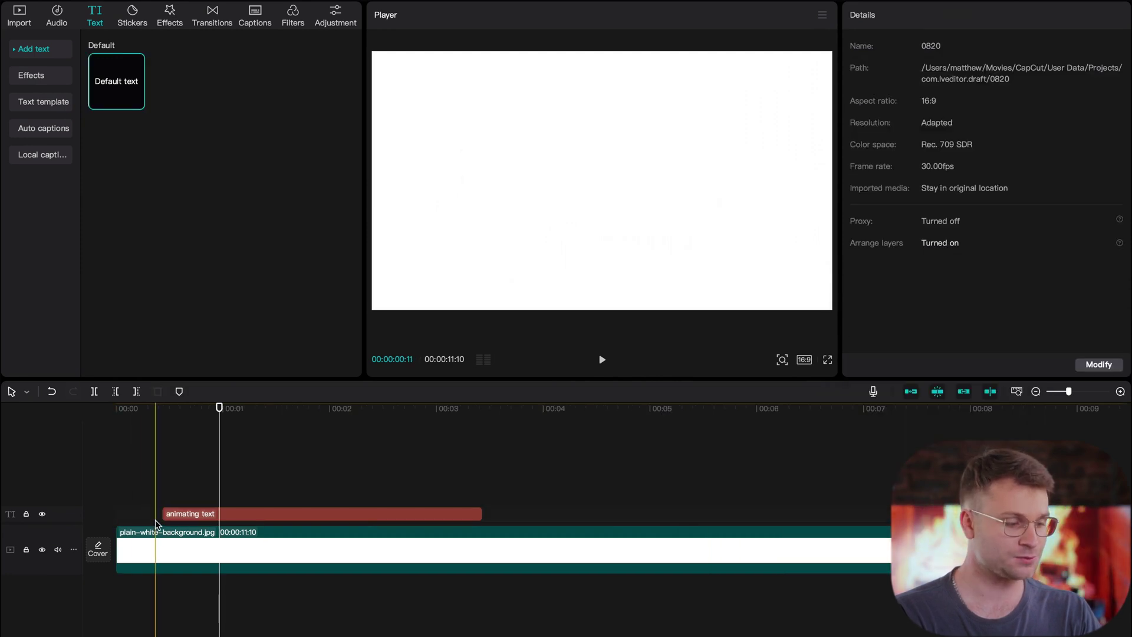
Move the text clip near the timeline's start and apply the Bounce Left in animation with a 0.5 s duration
drag(173, 518, 167, 516)
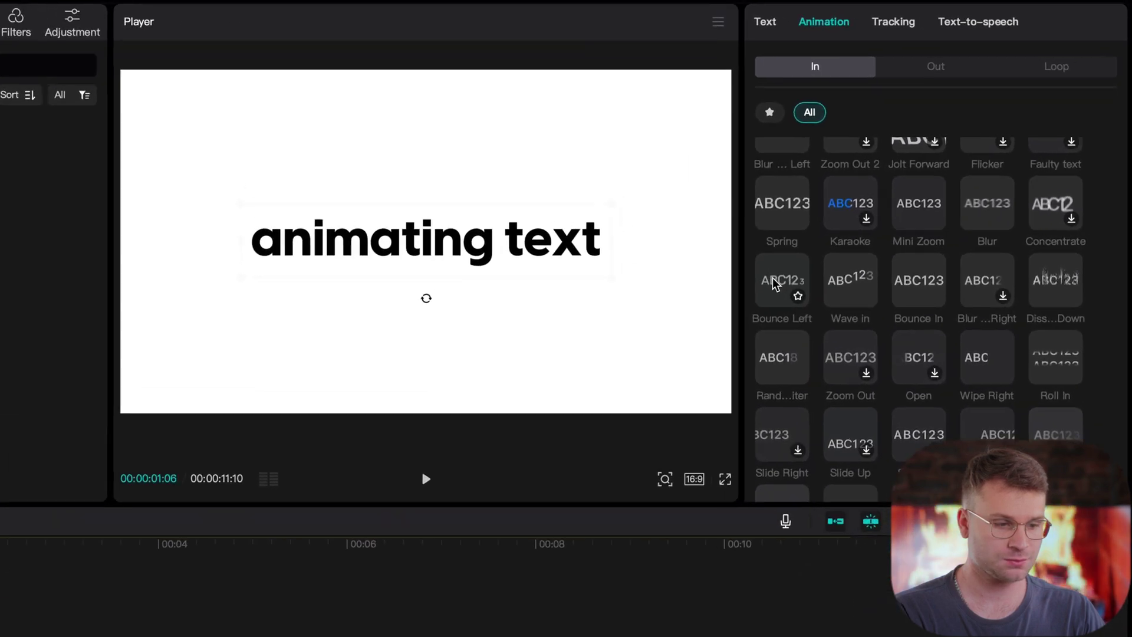
click(872, 211)
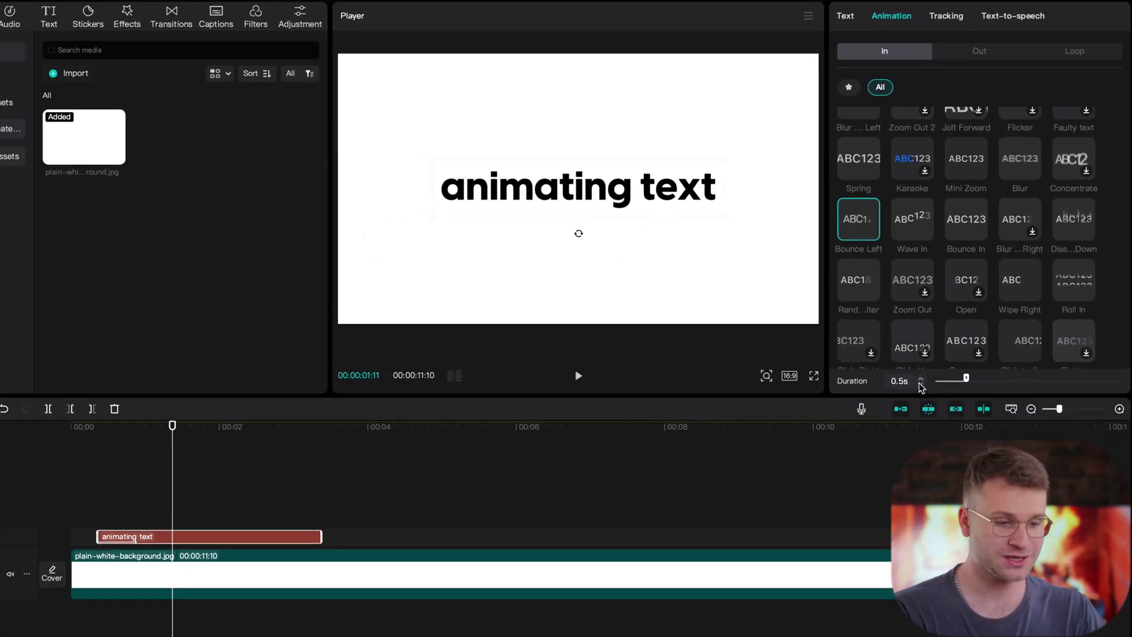
click(844, 520)
click(844, 511)
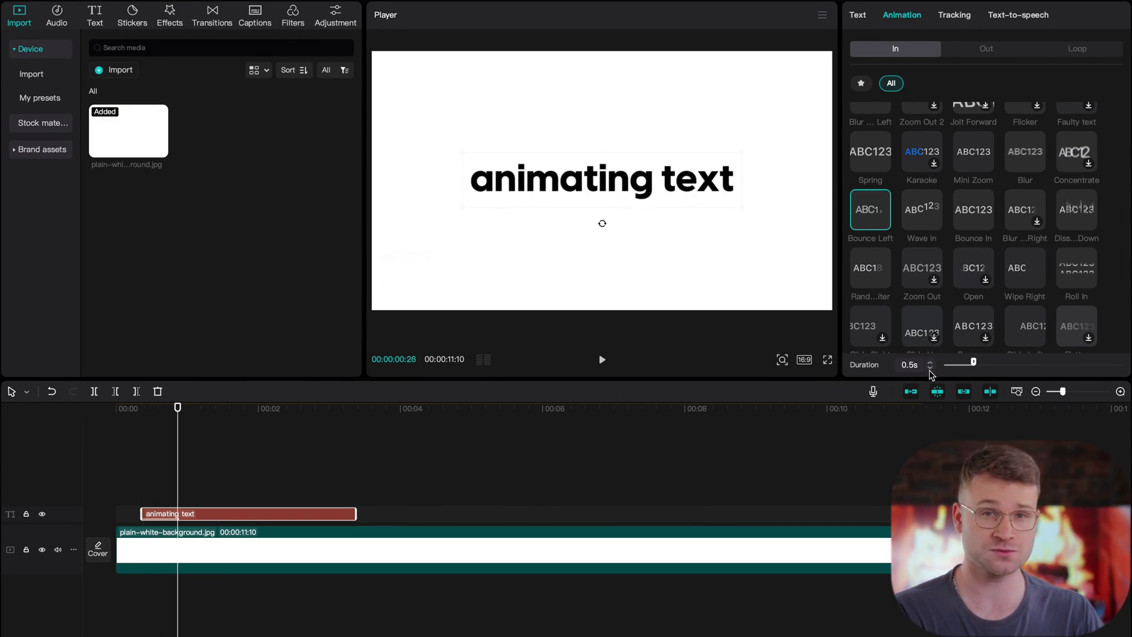
Duplicate the text clip onto a track above at 00:00:00:26, reword it as "like" and remove its in animation
drag(180, 518, 215, 496)
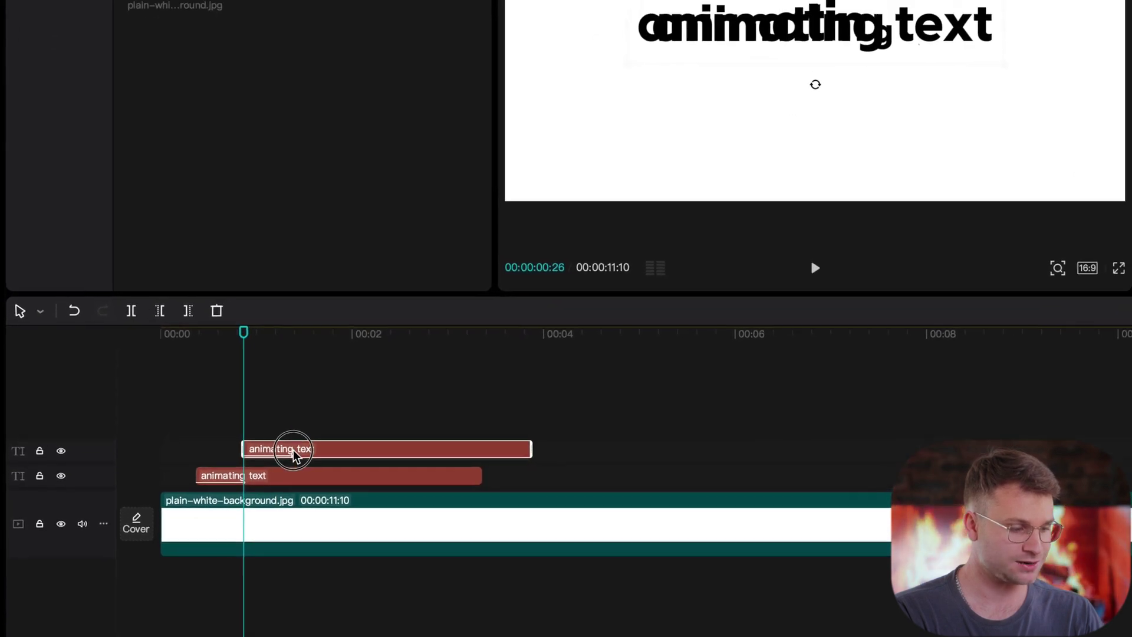
text(like)
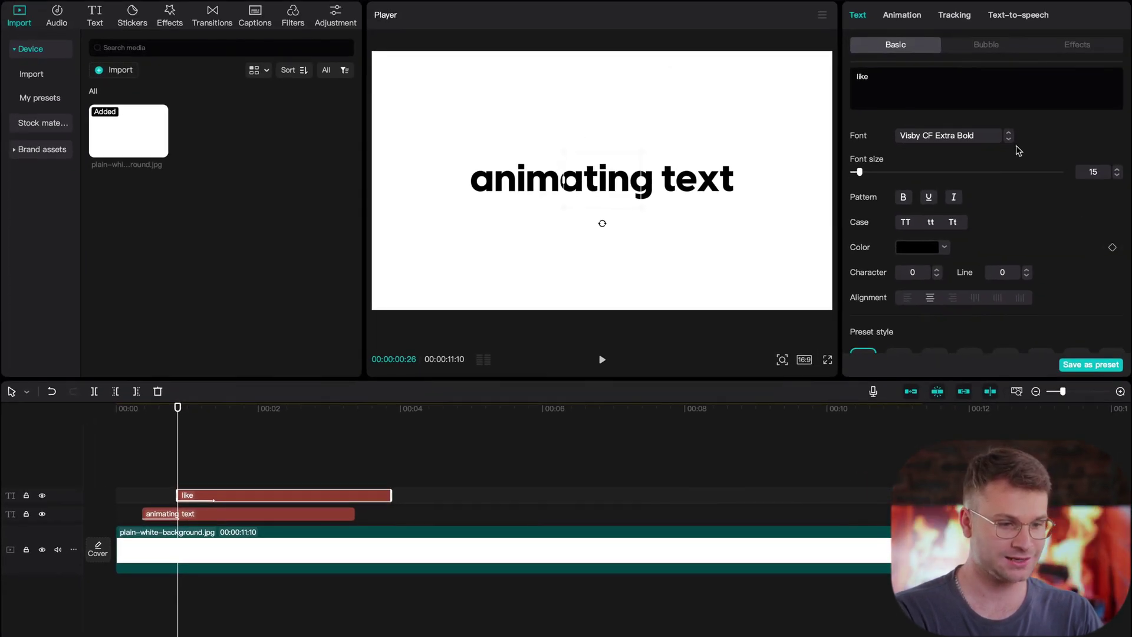
click(902, 15)
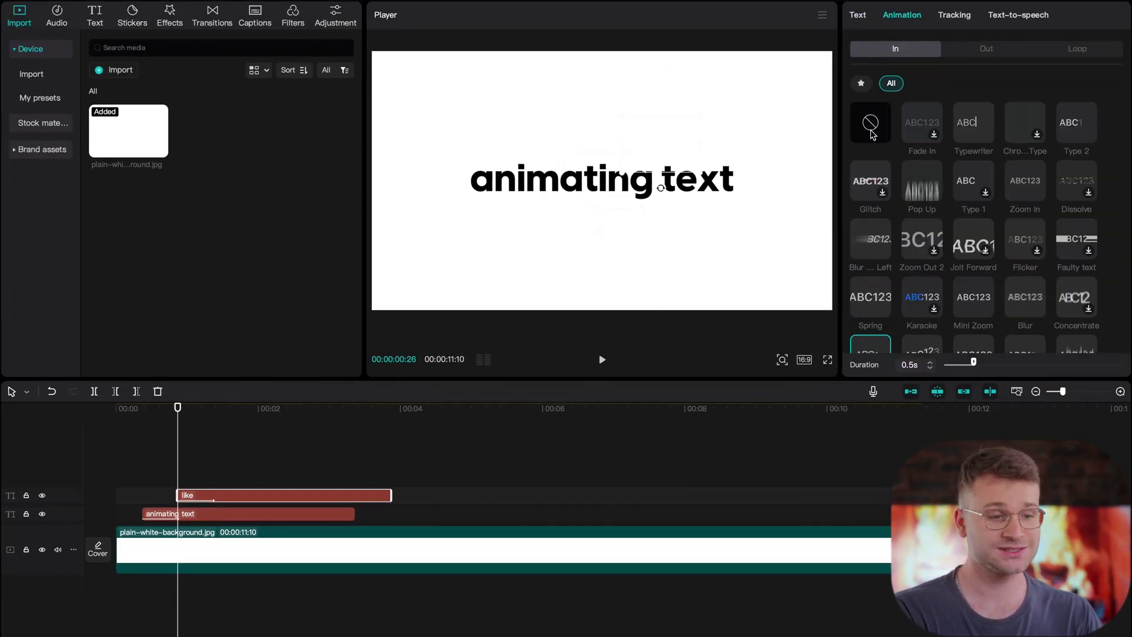
click(220, 494)
Style "like" in bold green Trebuchet MS at size 11 and place it above the right end of "animating text"
click(985, 137)
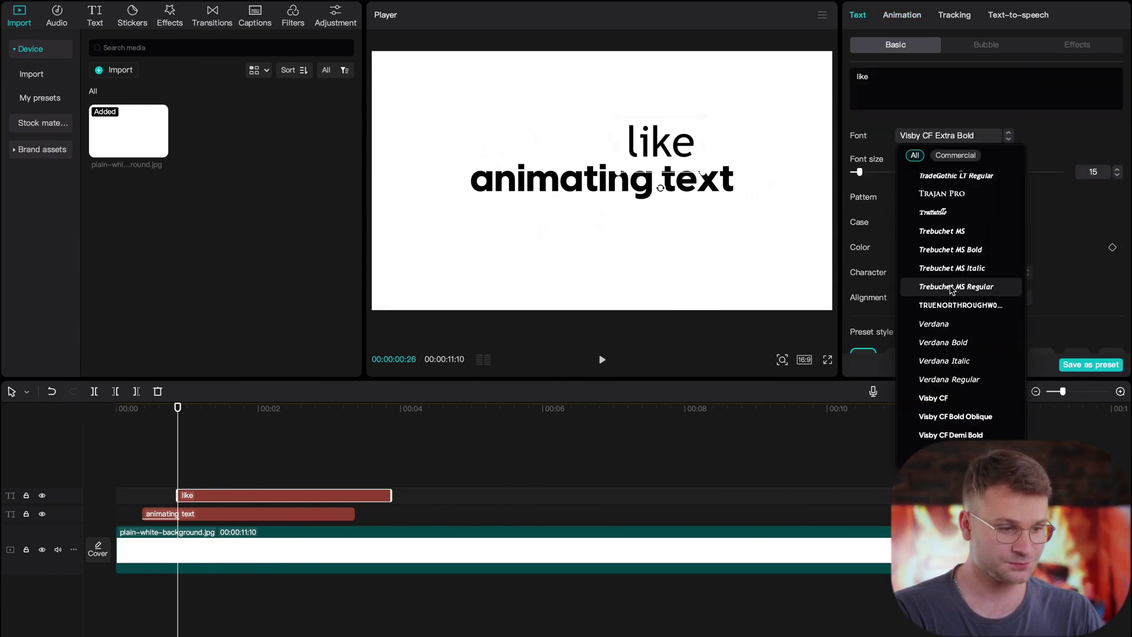
scroll(950, 293, down, 1)
click(965, 227)
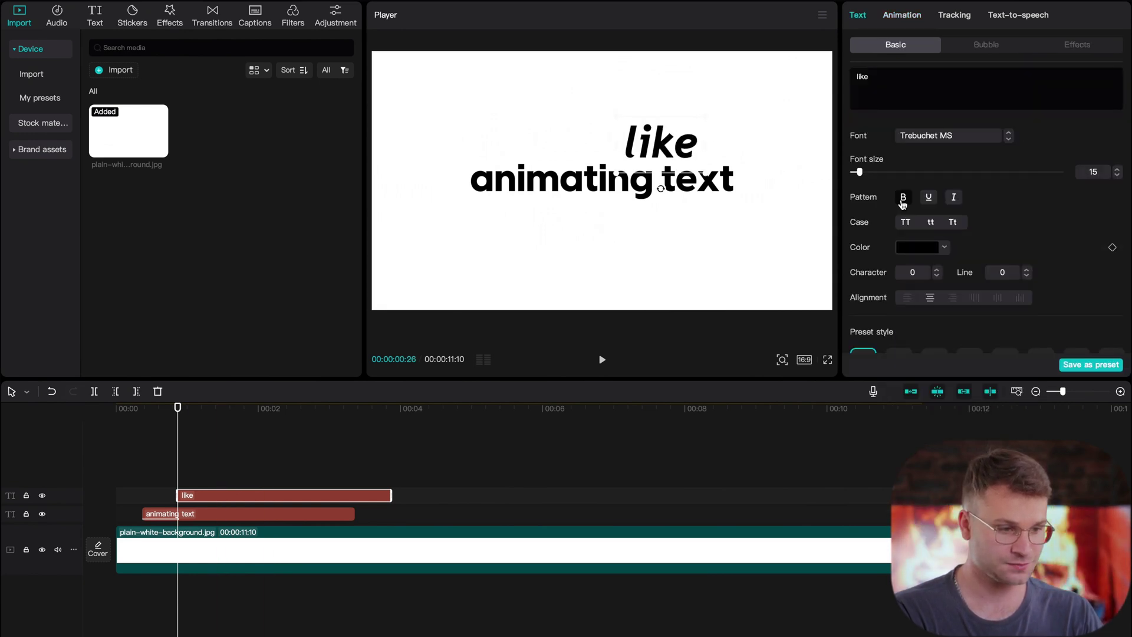
click(944, 248)
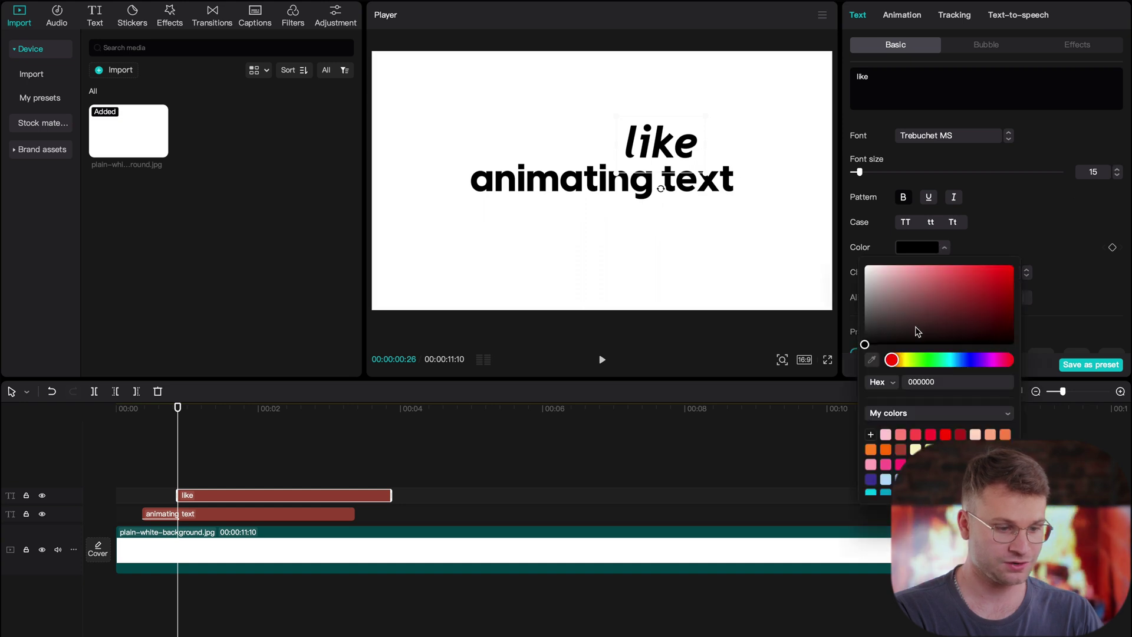
click(932, 365)
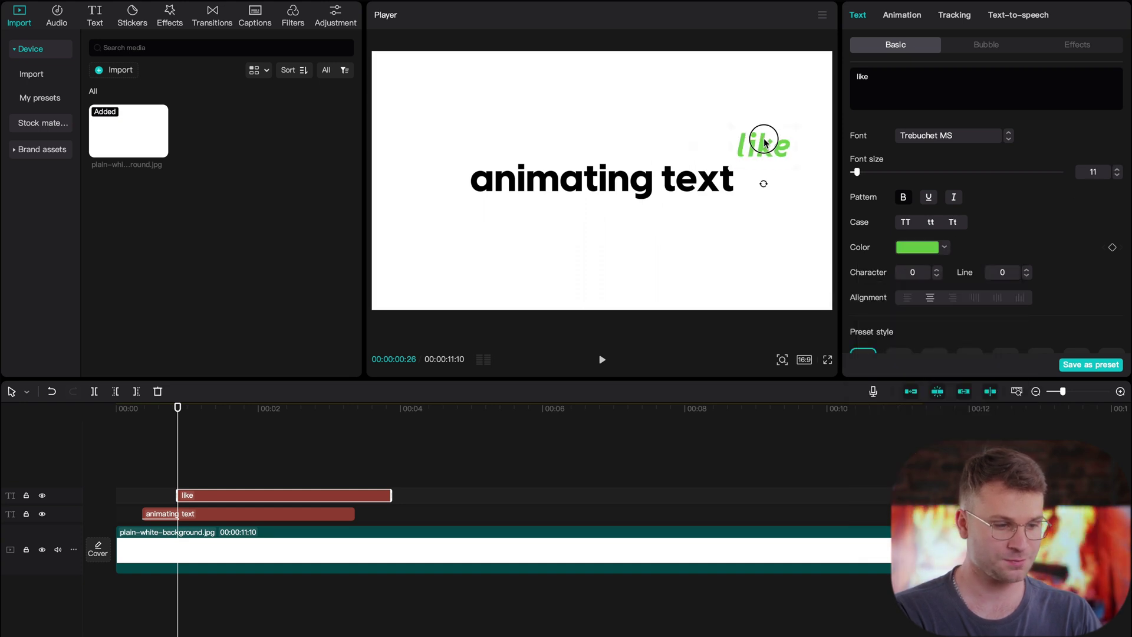
drag(764, 143, 761, 146)
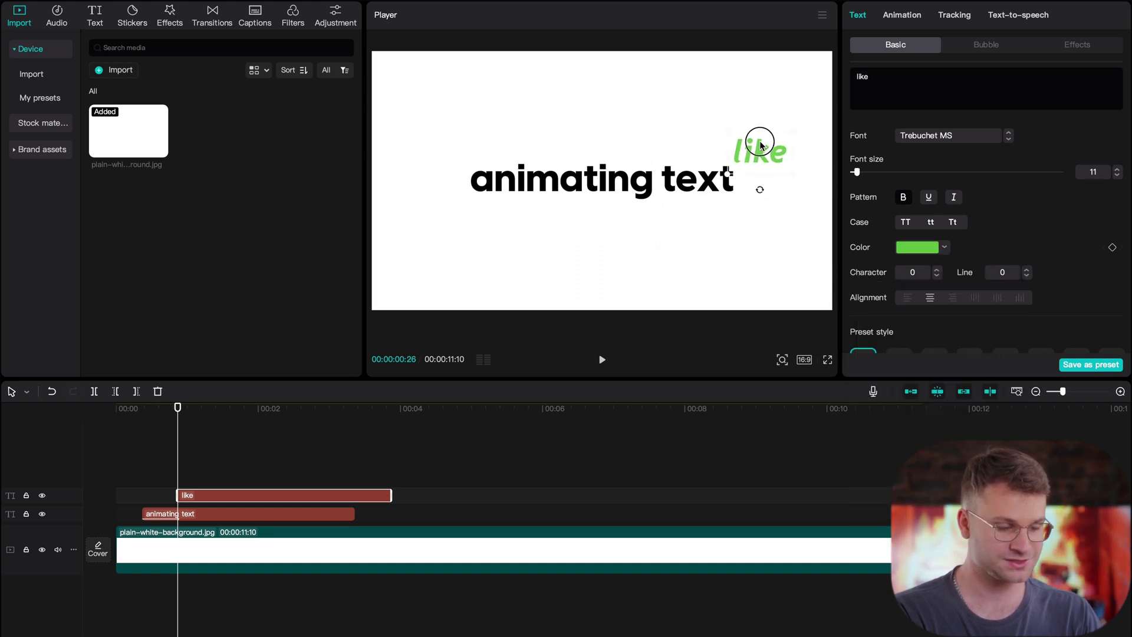
Add the red curved arrow sticker from the Emphasis category at 00:00:00:26
click(134, 7)
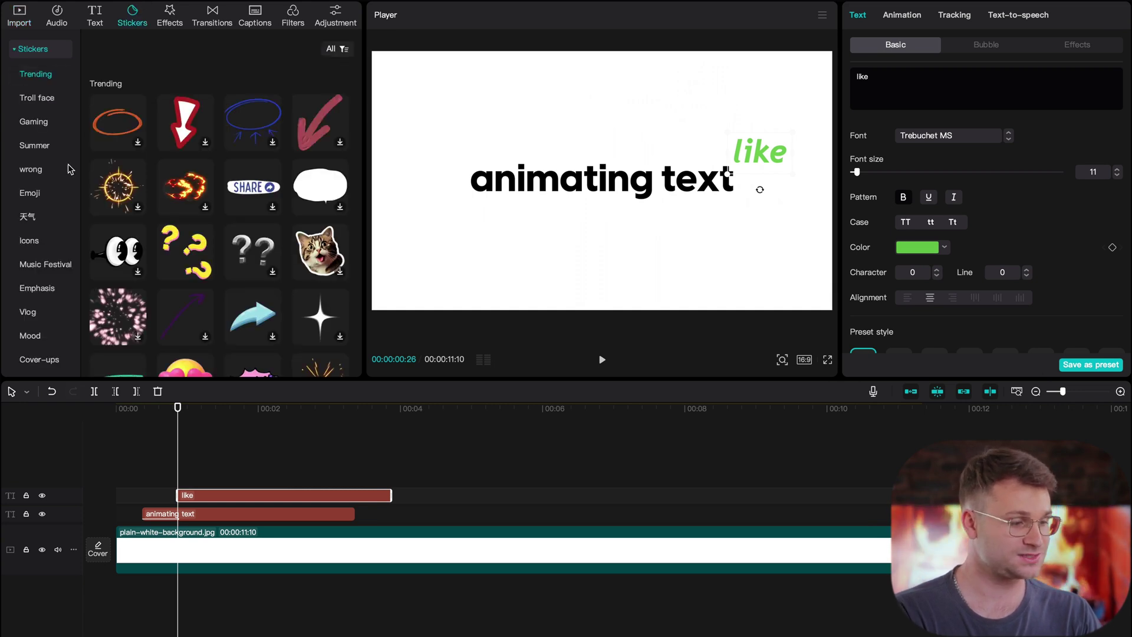
scroll(38, 195, down, 2)
click(38, 244)
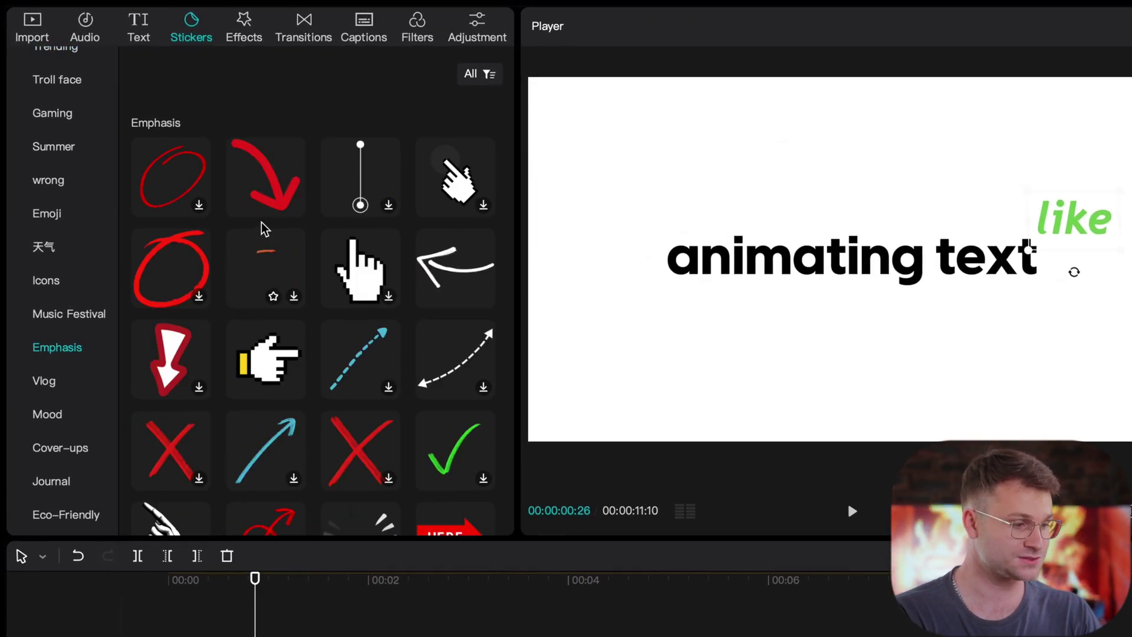
click(285, 217)
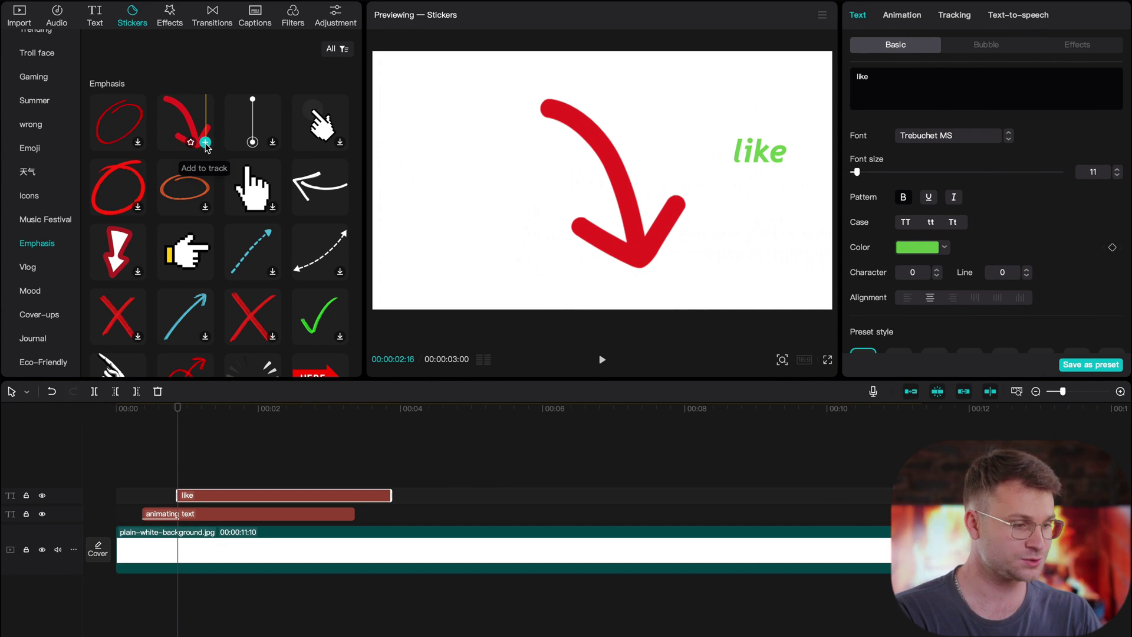
click(205, 143)
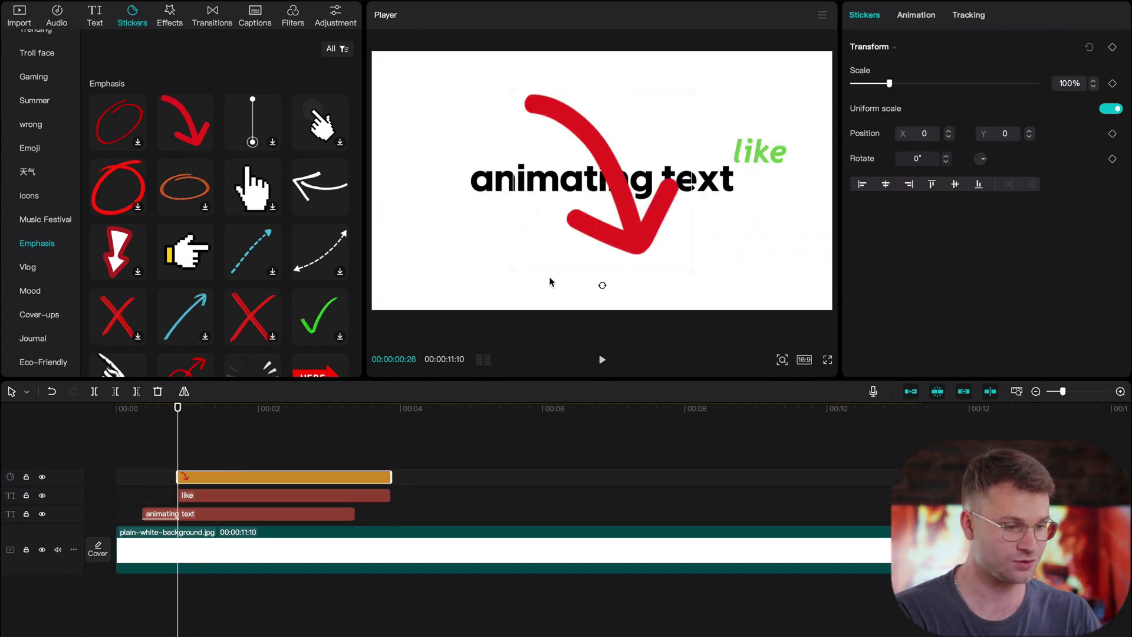
Rotate and shrink the red arrow sticker, and position it just left of "like" so it points at the word
drag(586, 288, 727, 190)
drag(889, 83, 858, 84)
drag(621, 181, 719, 151)
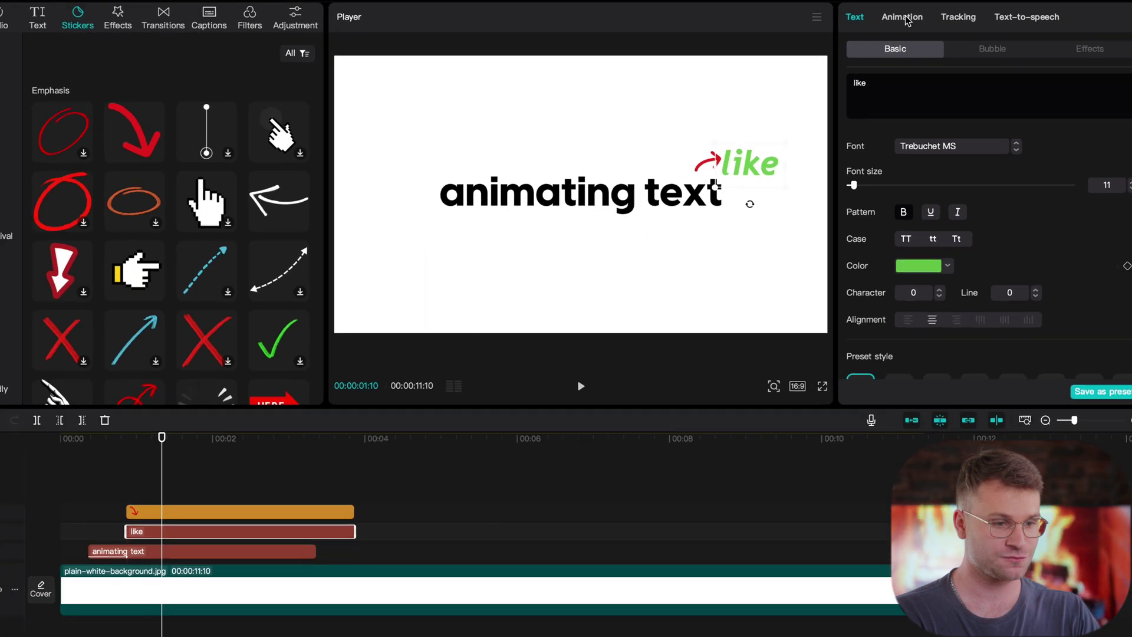
Apply the Boing in animation to the "like" text
click(904, 33)
scroll(952, 218, down, 10)
scroll(951, 218, down, 2)
click(1077, 264)
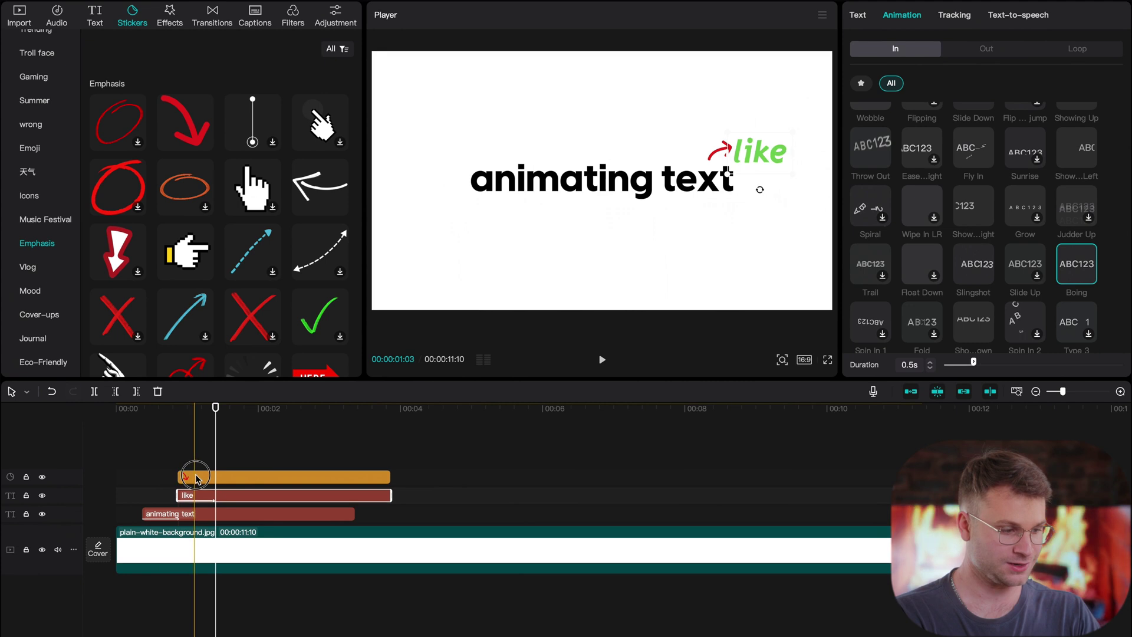
Shift the arrow sticker to start slightly after "like", give it the Bounce In animation and preview the sequence from the beginning
drag(196, 478, 208, 478)
key(space)
key(space)
click(911, 13)
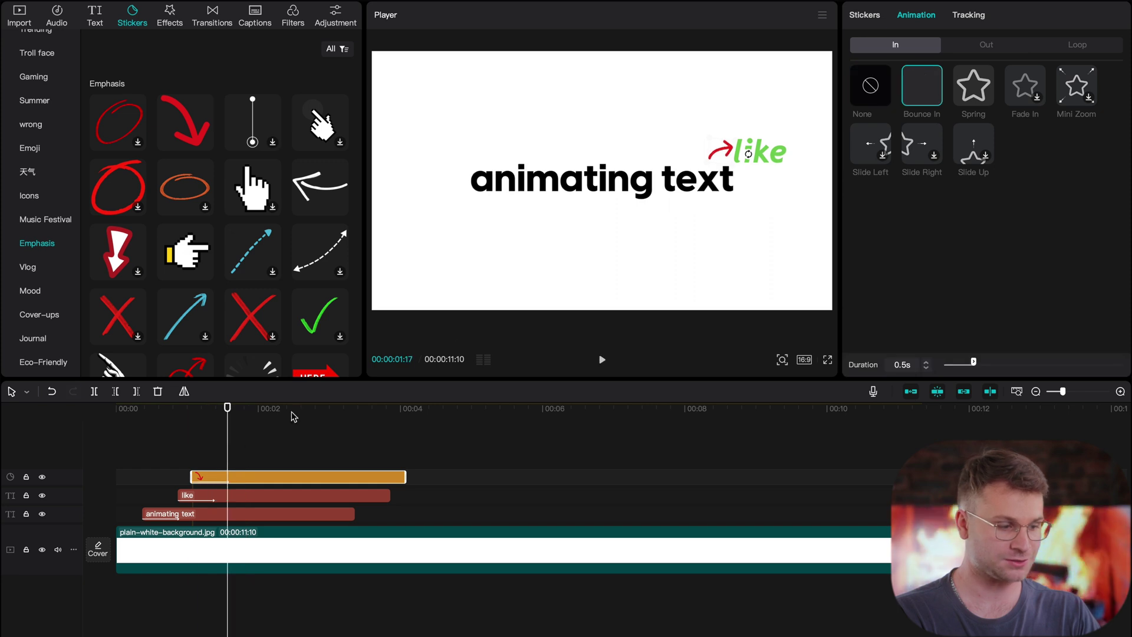
key(Home)
key(space)
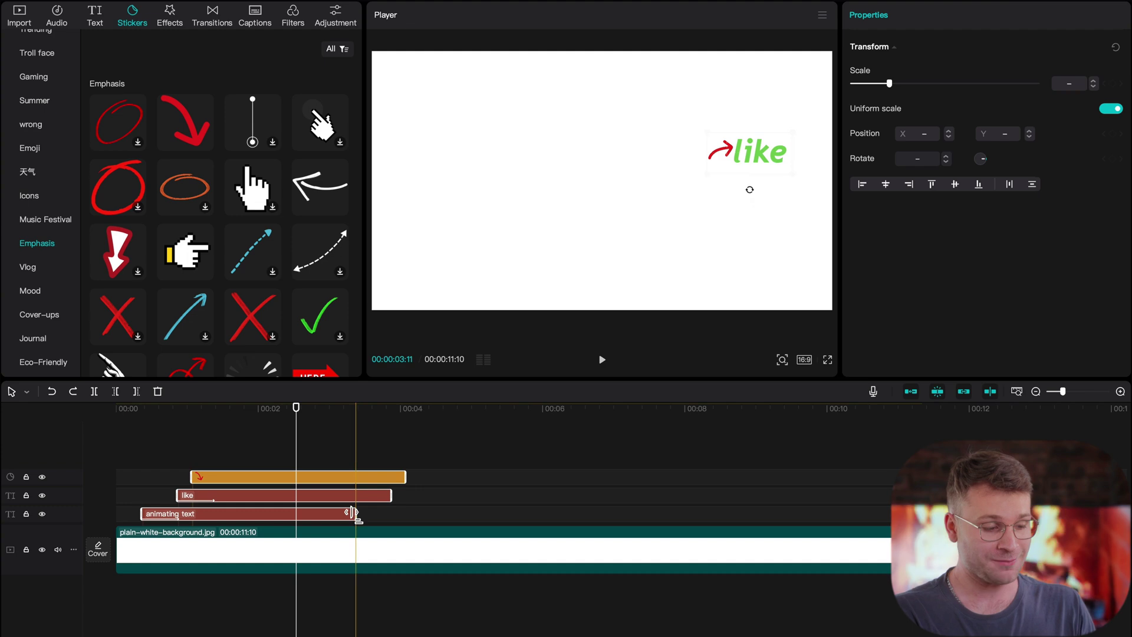
Extend the text and arrow clips, trim them to end with the background at 00:00:11:04, and combine the three into a compound clip
drag(352, 512, 906, 503)
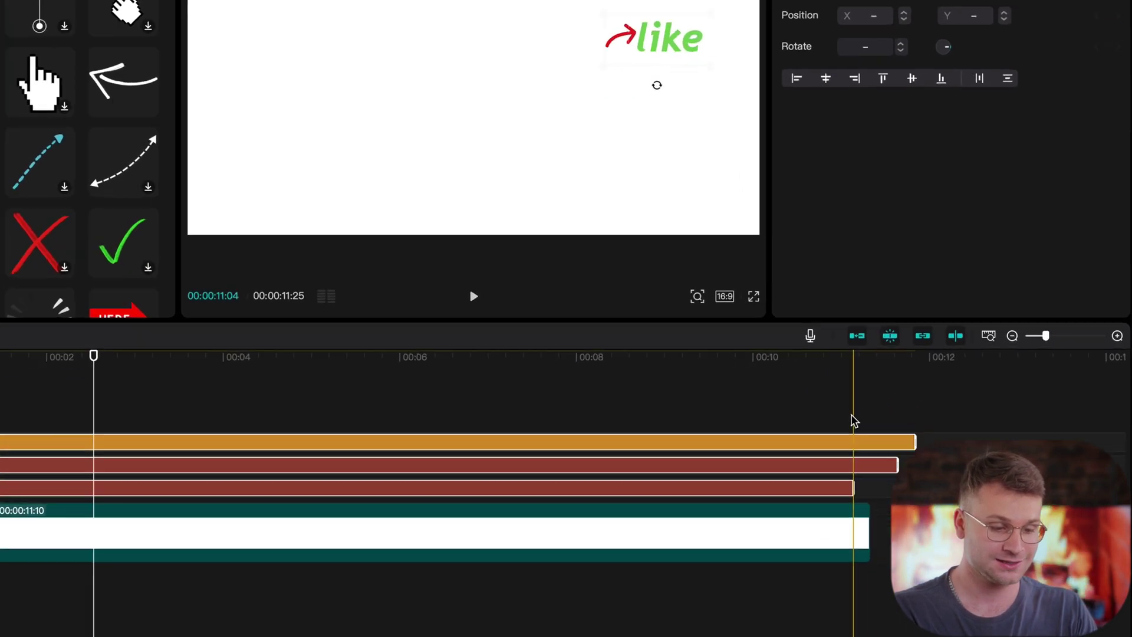
key(w)
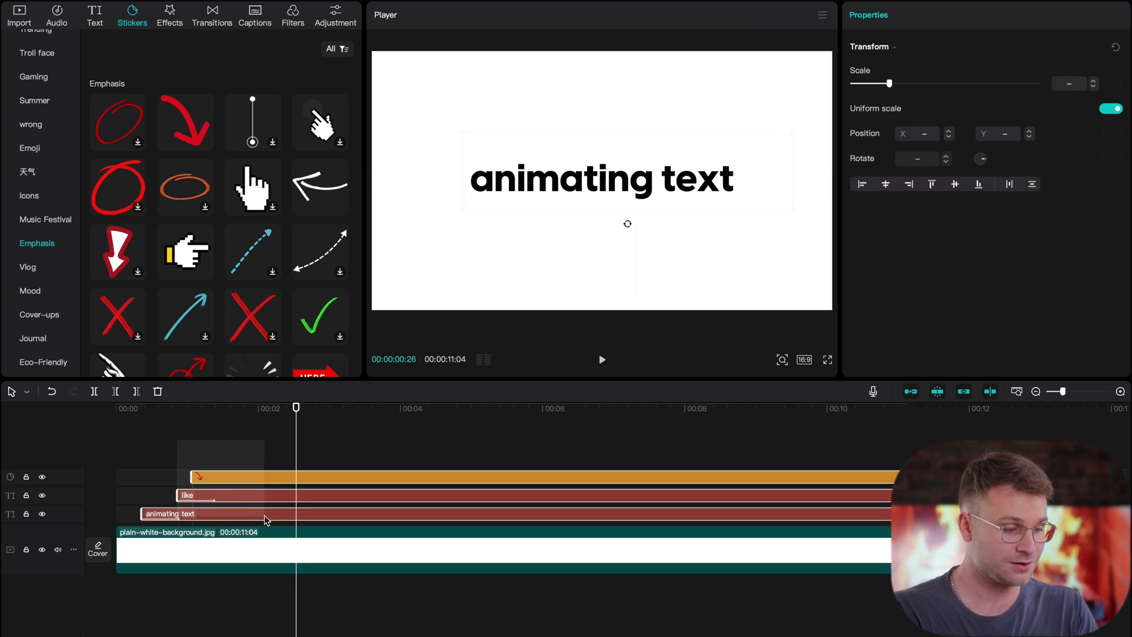
drag(265, 519, 280, 498)
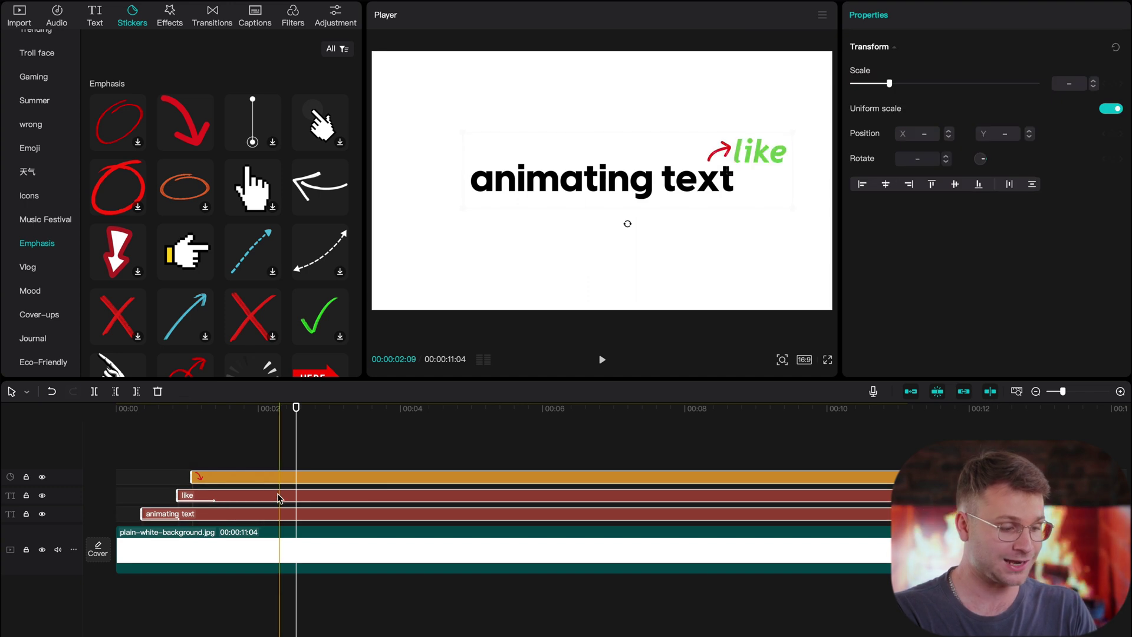
key(alt+g)
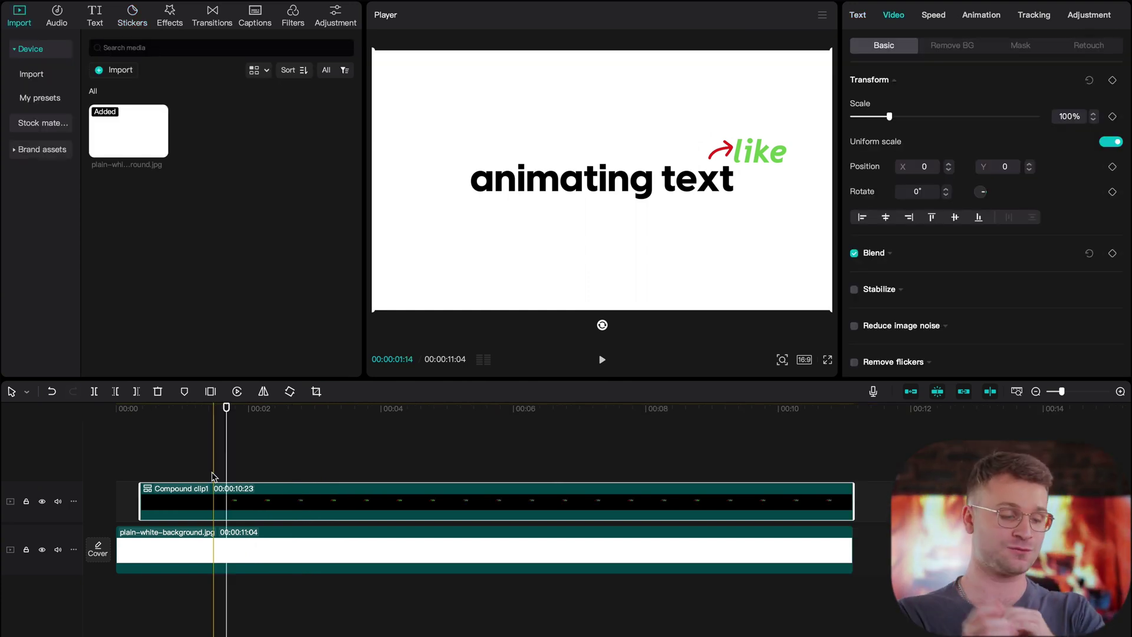
Keyframe the compound clip's scale and position at 00:00:00:26, and at 00:00:01:01 move it horizontally to X -609
click(184, 489)
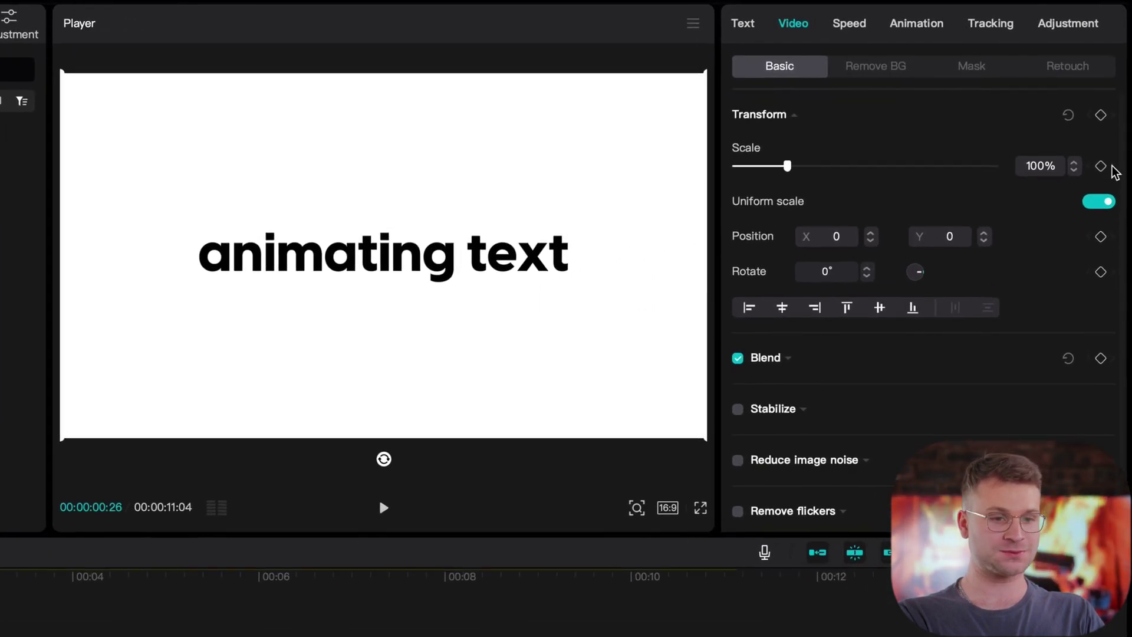
click(1112, 116)
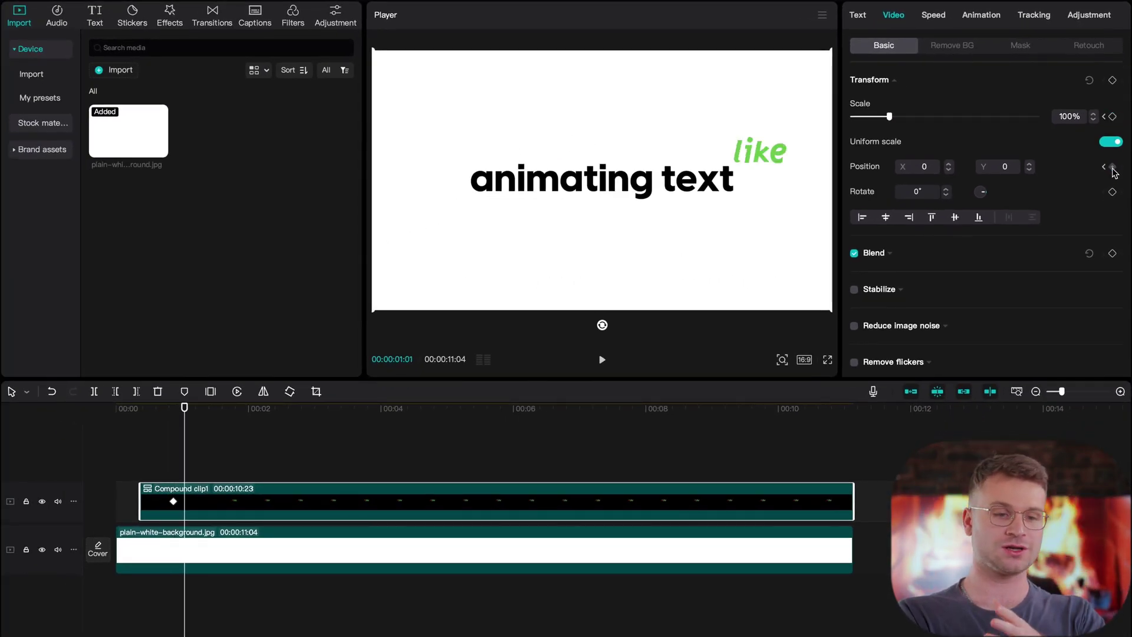
drag(650, 180, 580, 180)
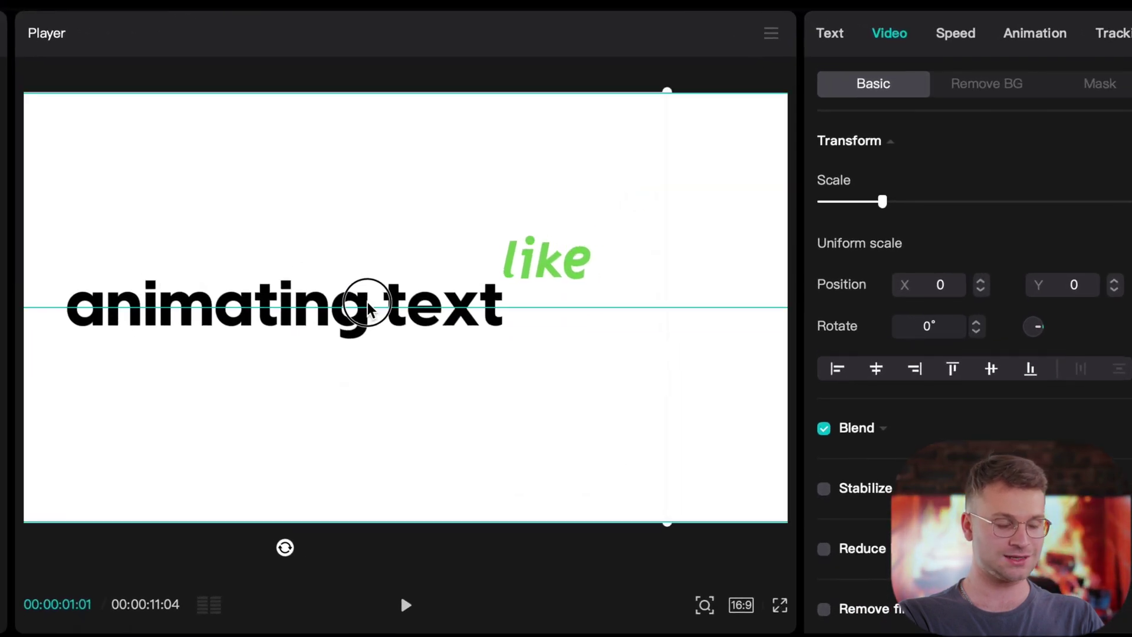
drag(368, 308, 367, 308)
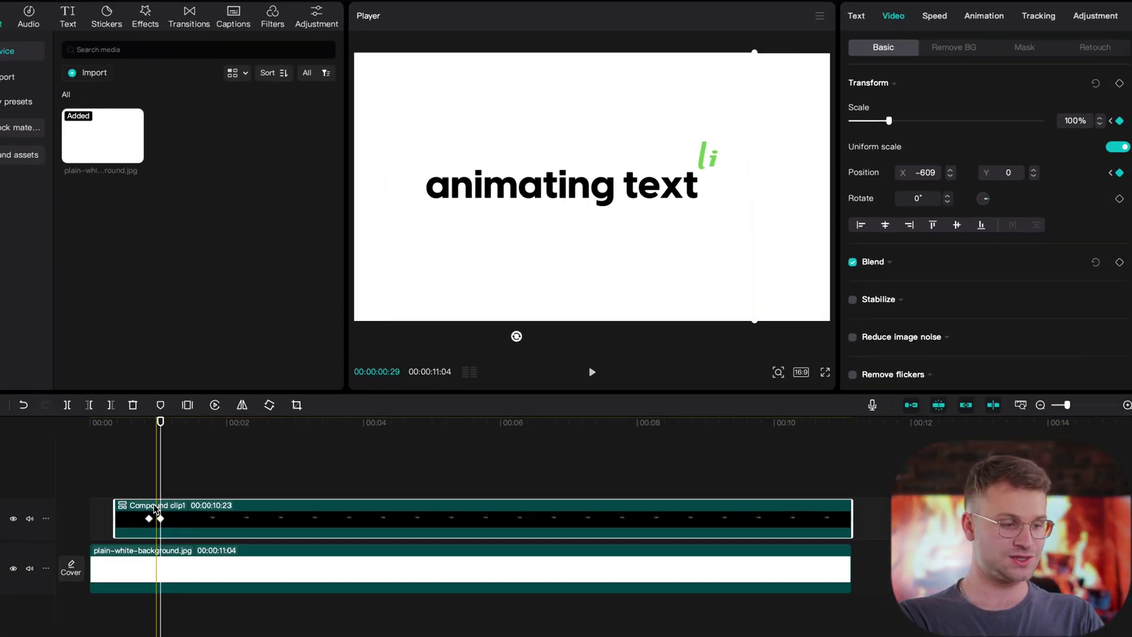
Show the compound clip's keyframe graph, expand the X position, smooth the curve between its two keyframes and preview the movement
key(space)
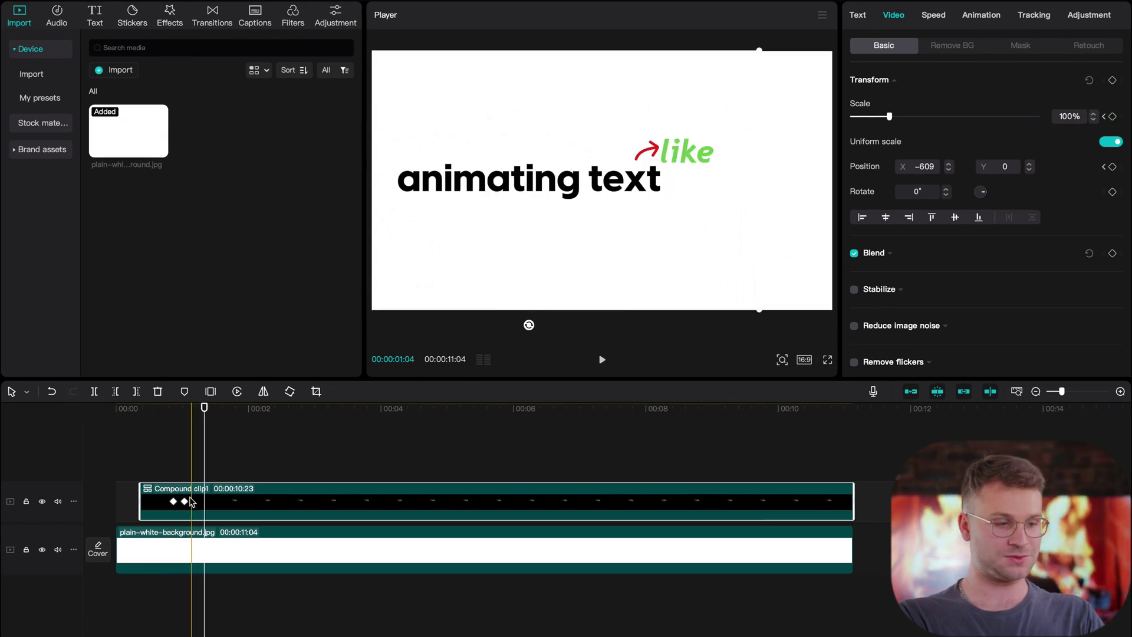
scroll(189, 500, up, 3)
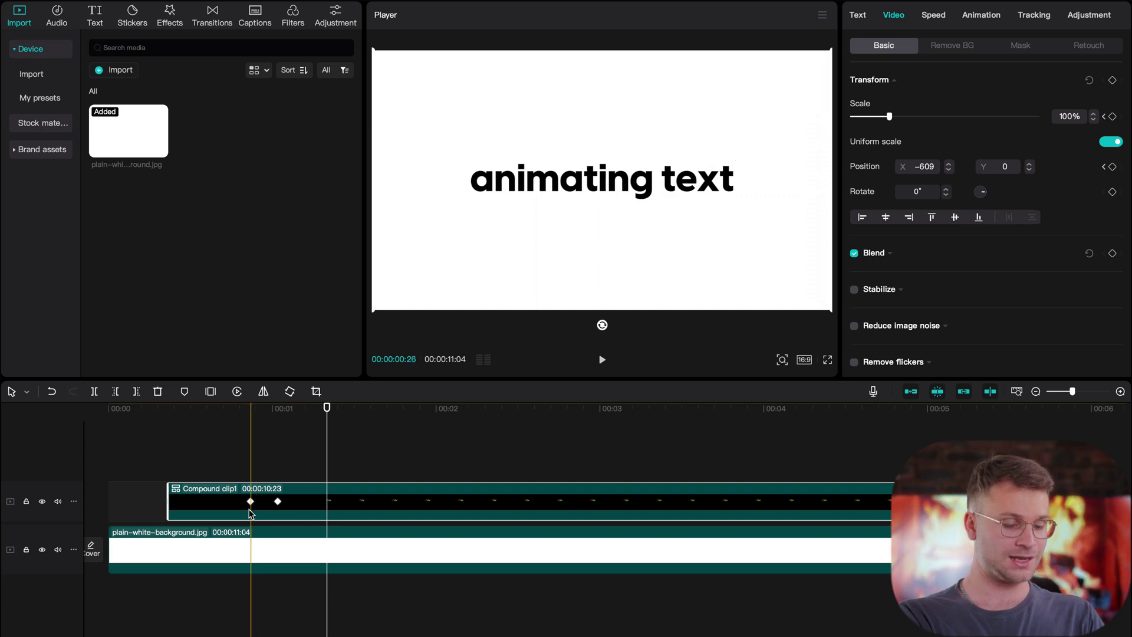
key(alt+k)
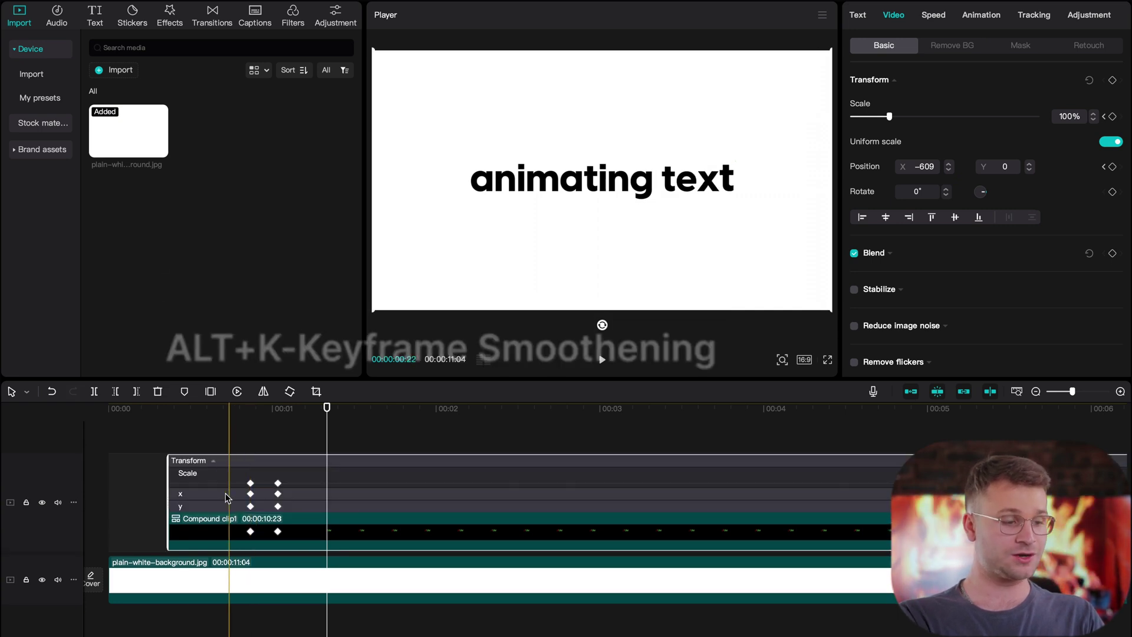
click(224, 497)
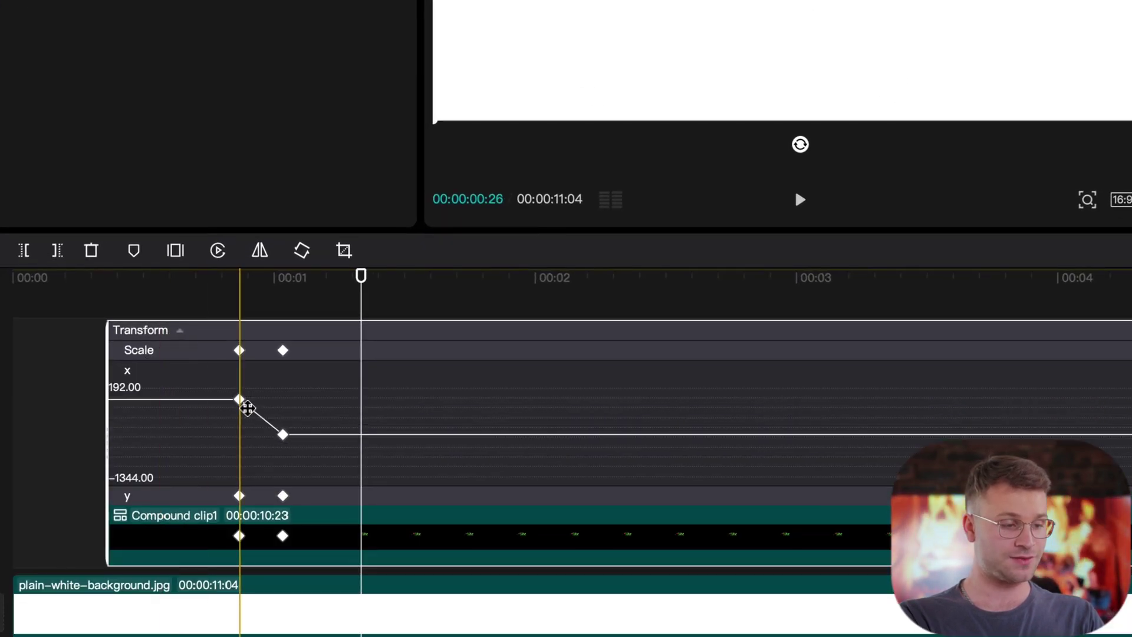
click(239, 401)
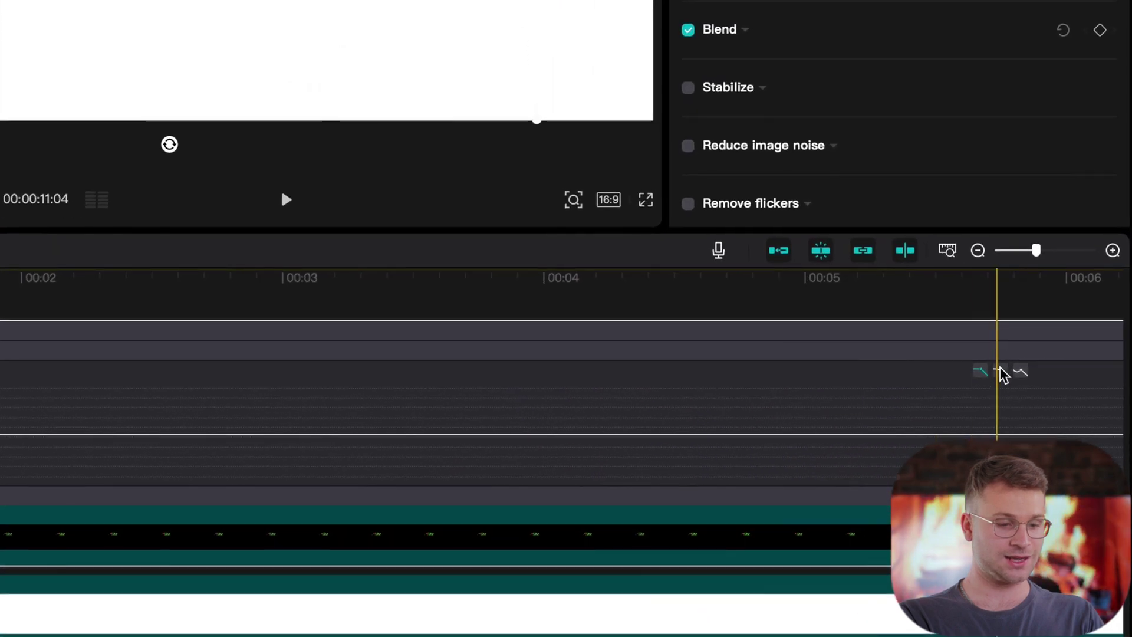
click(1001, 372)
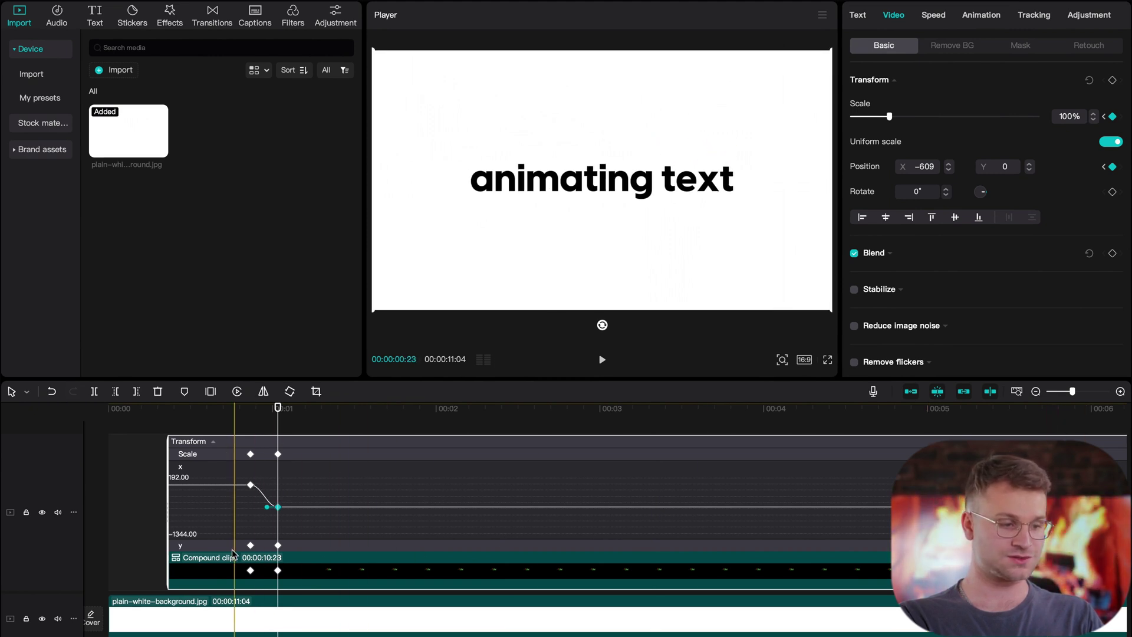
scroll(233, 551, up, 3)
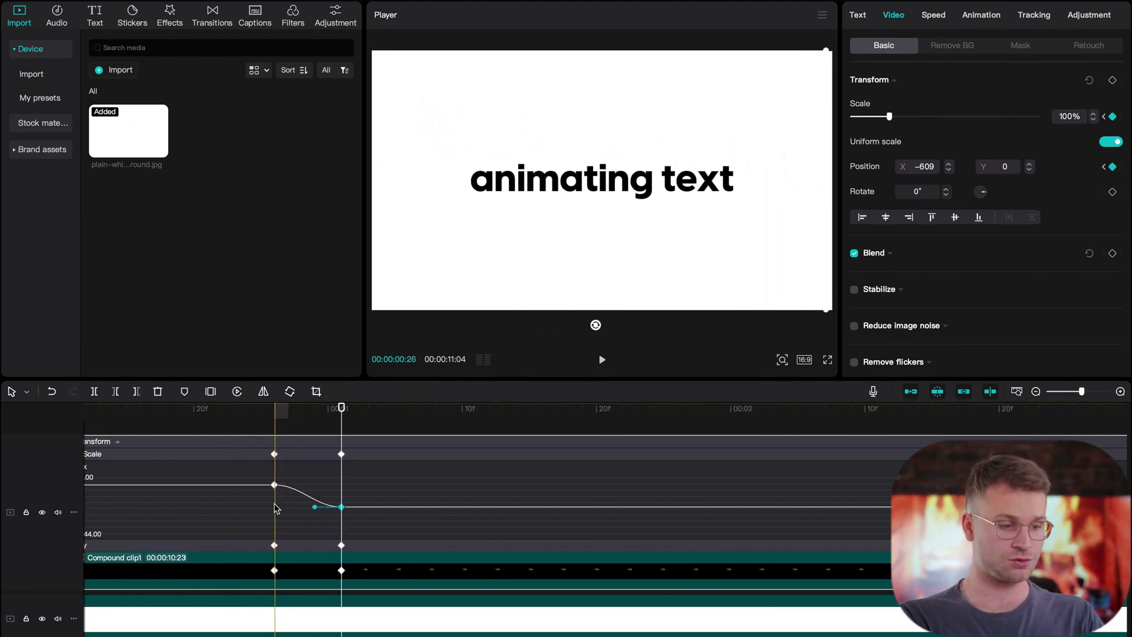
key(space)
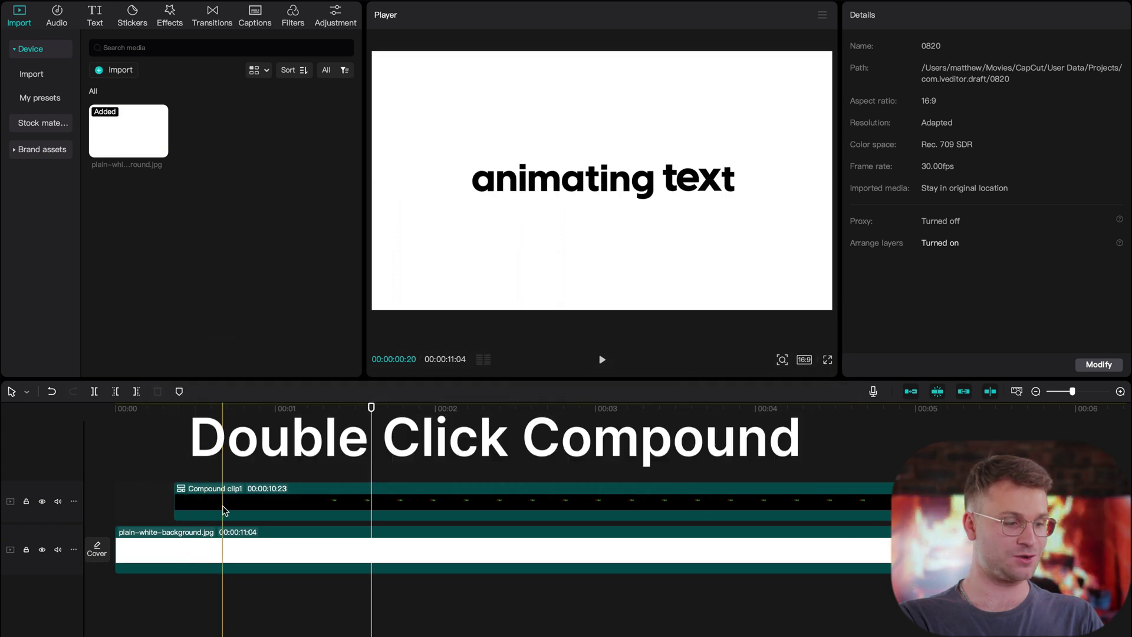
Copy the "animating text" clip out of the compound clip and paste it on the main timeline, starting at the second keyframe, 00:00:01:01
double_click(224, 501)
click(224, 511)
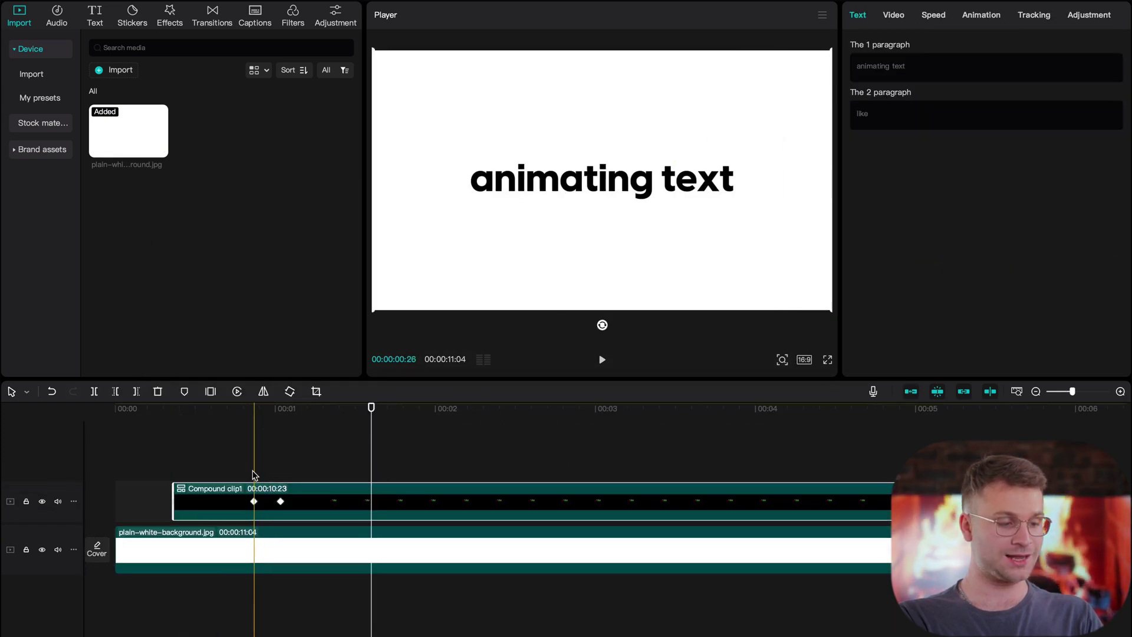
key(super+v)
drag(306, 470, 323, 469)
click(297, 459)
click(337, 467)
Remove the pasted text's In animation, rewrite it as "this" at font size 51 and place it below the end of "animating text"
click(901, 15)
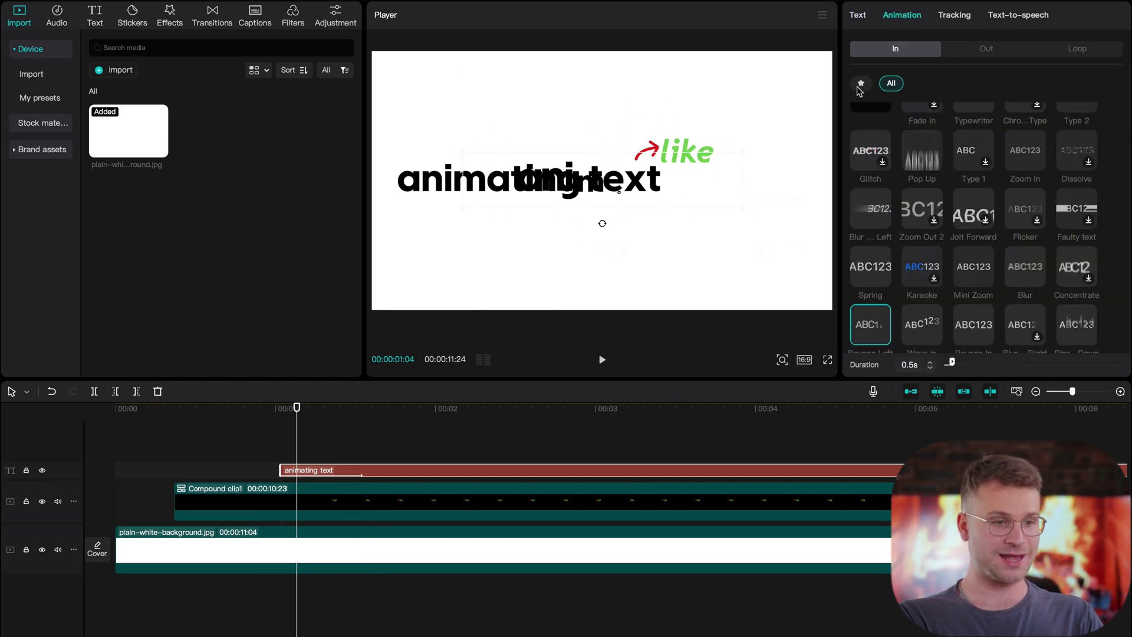
click(857, 90)
click(858, 14)
triple_click(921, 85)
text(this)
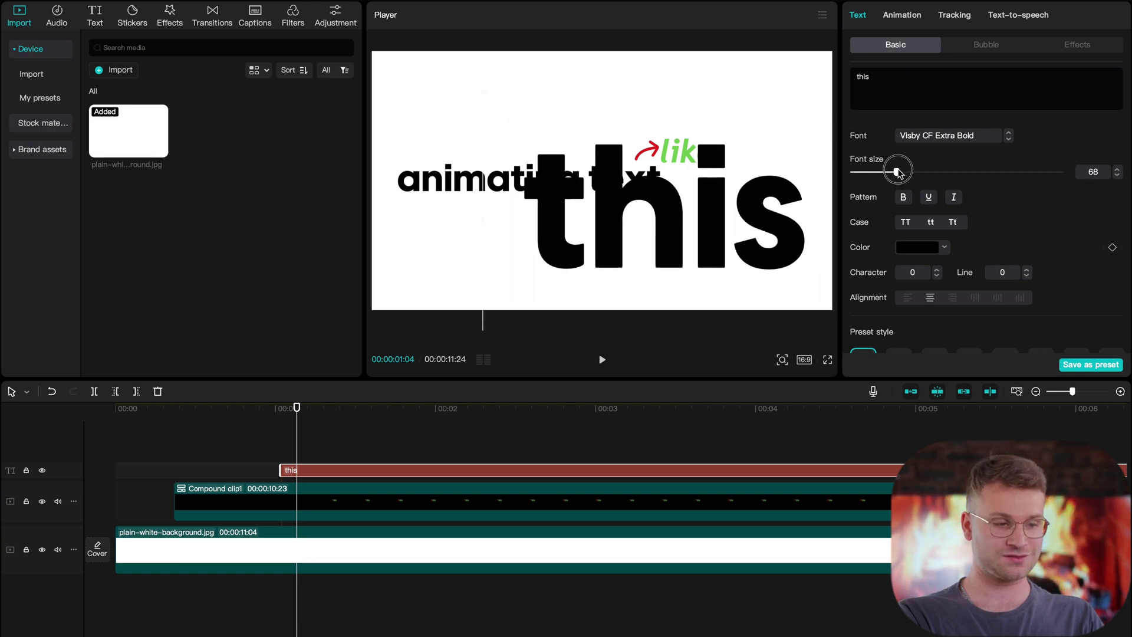
drag(726, 261, 746, 262)
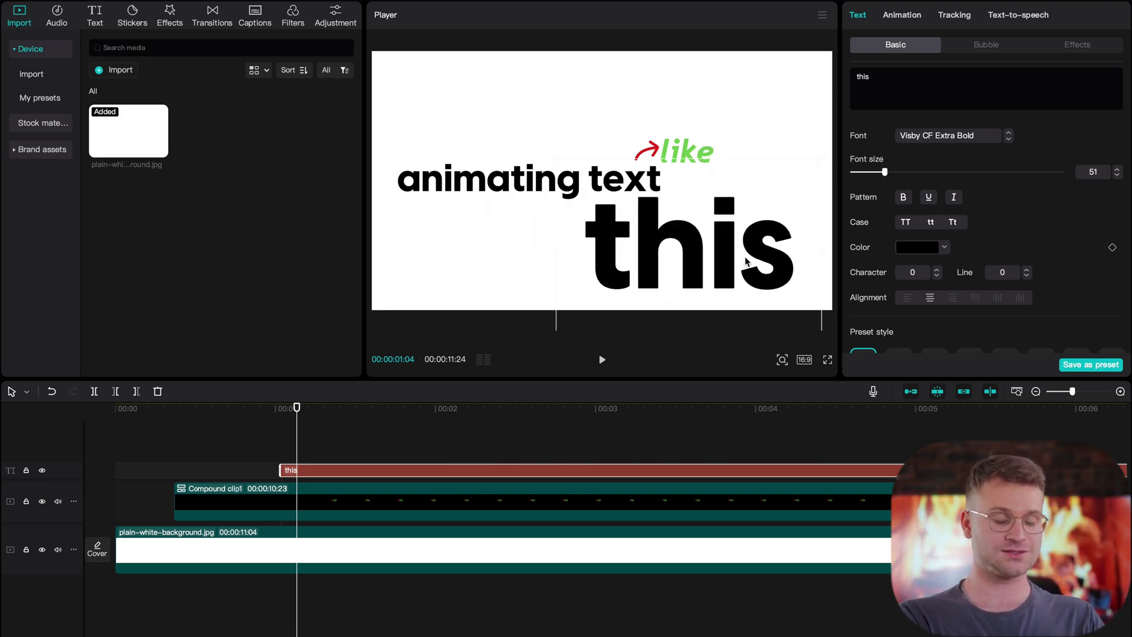
Apply the Zoom In animation to the "this" text with a duration of 0.3s
click(912, 18)
click(1024, 187)
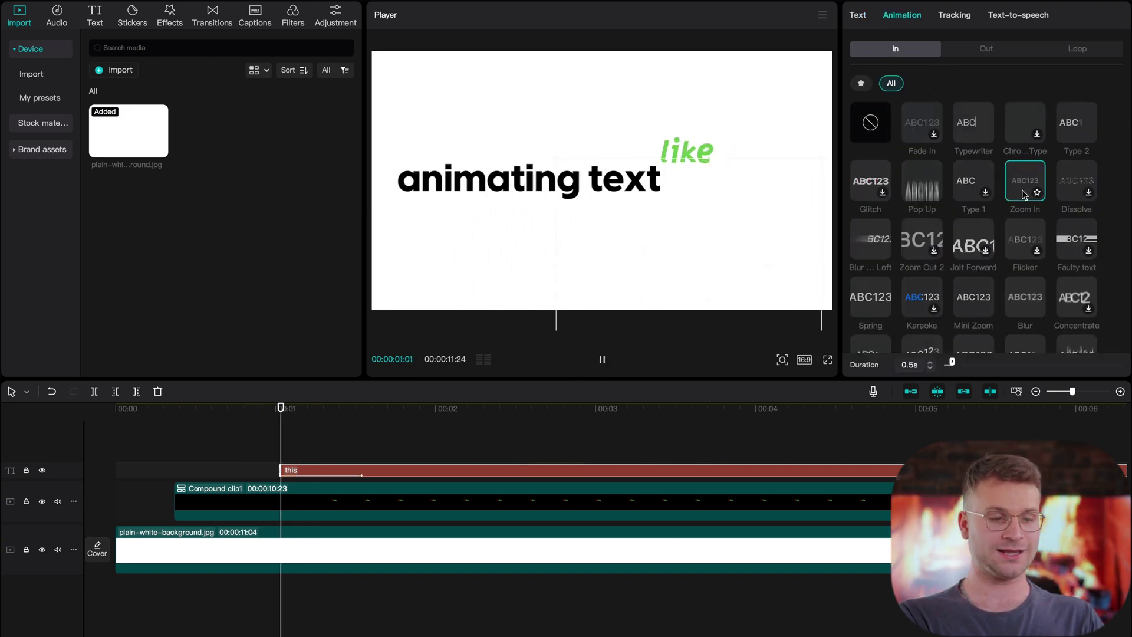
click(931, 369)
click(930, 368)
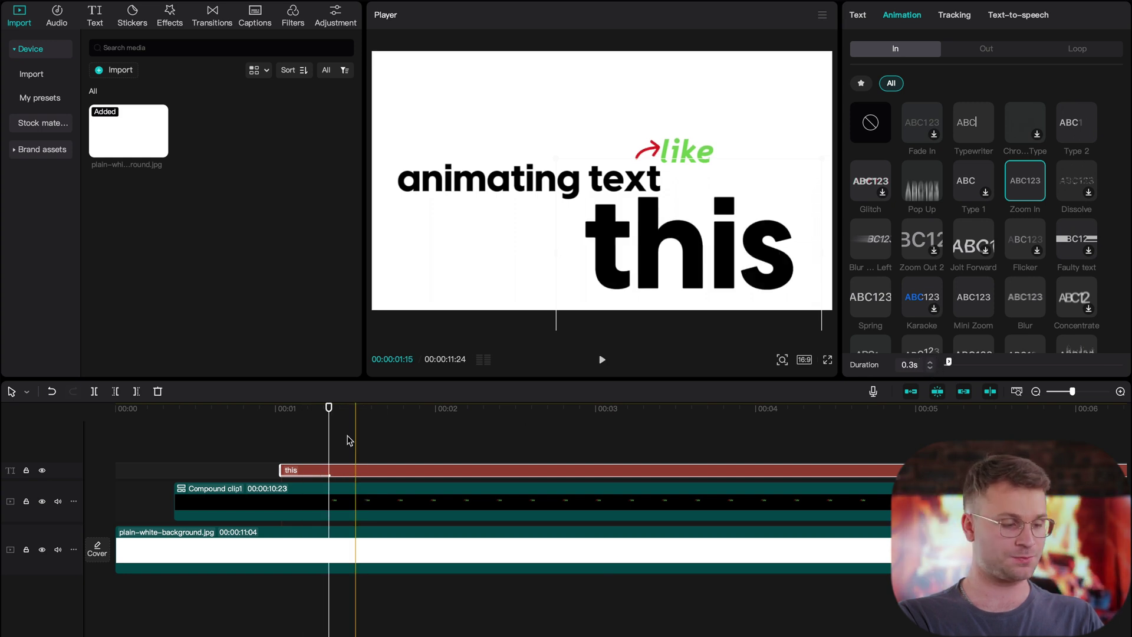
Combine the "this" text and the existing compound clip into a new compound clip
click(307, 498)
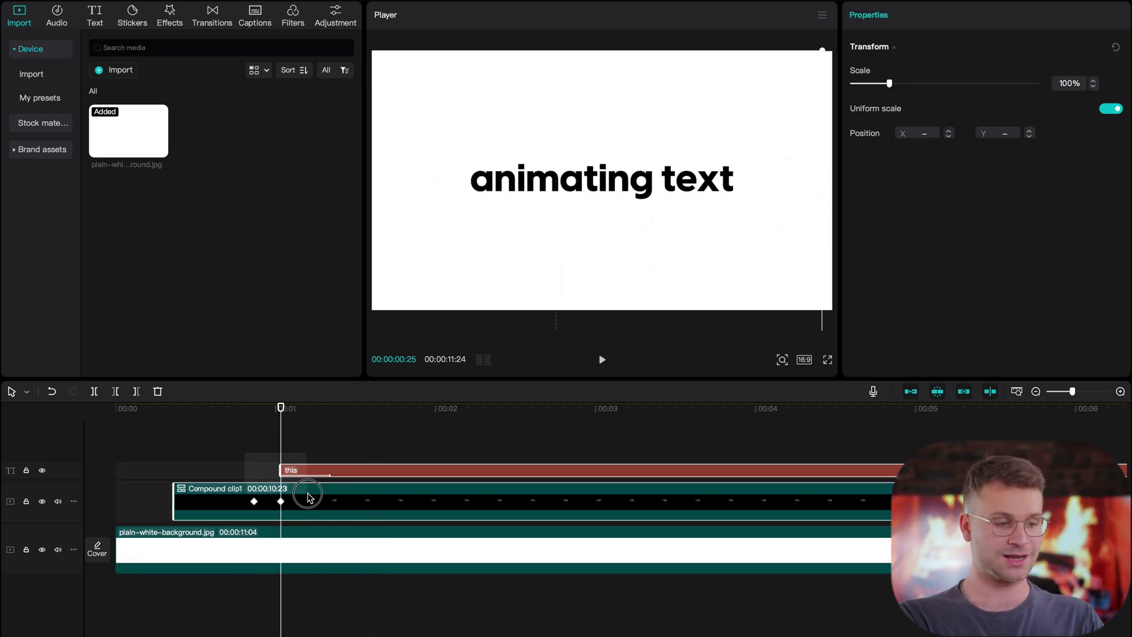
drag(308, 494, 306, 495)
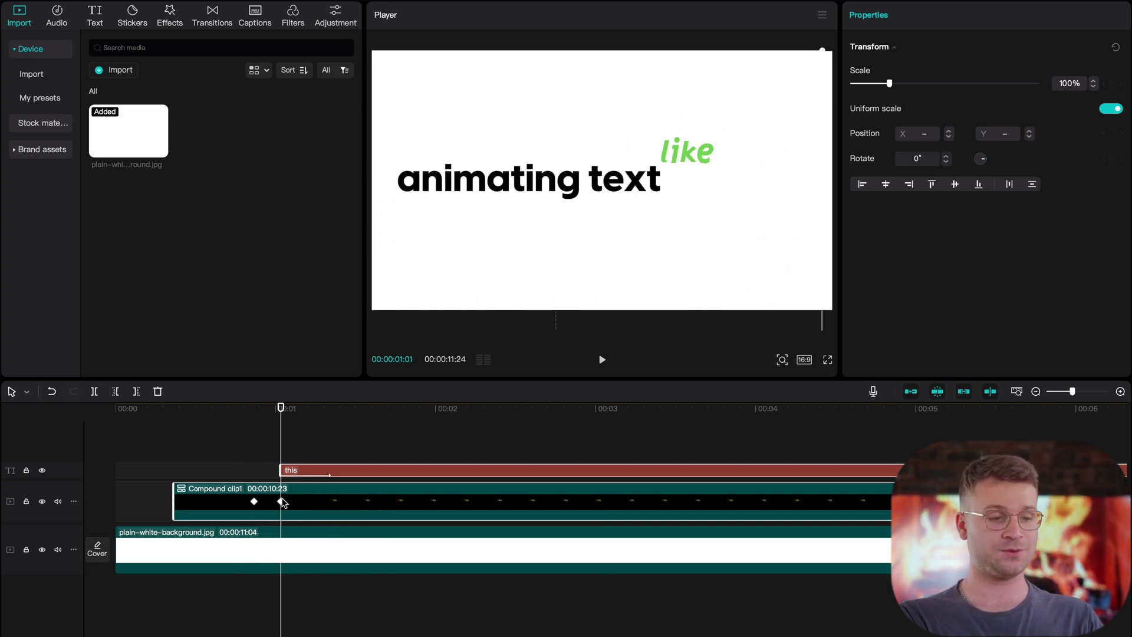
key(alt+g)
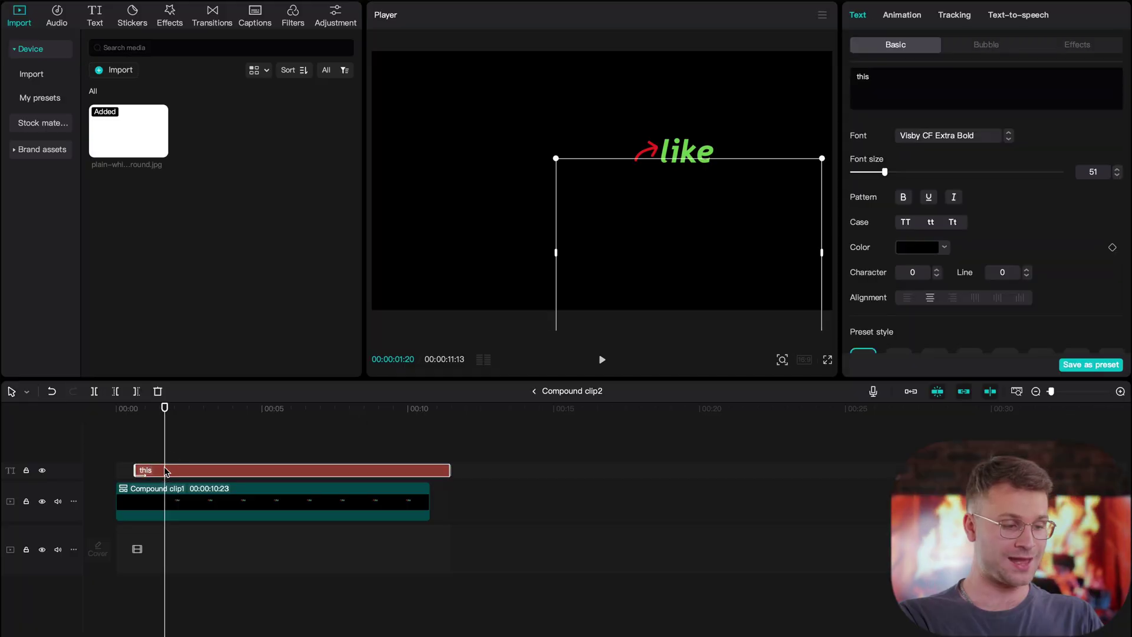
Paste the "this" text copied from the new compound clip onto the main timeline, start it at 00:00:01:12 and rewrite it as "can"
click(534, 391)
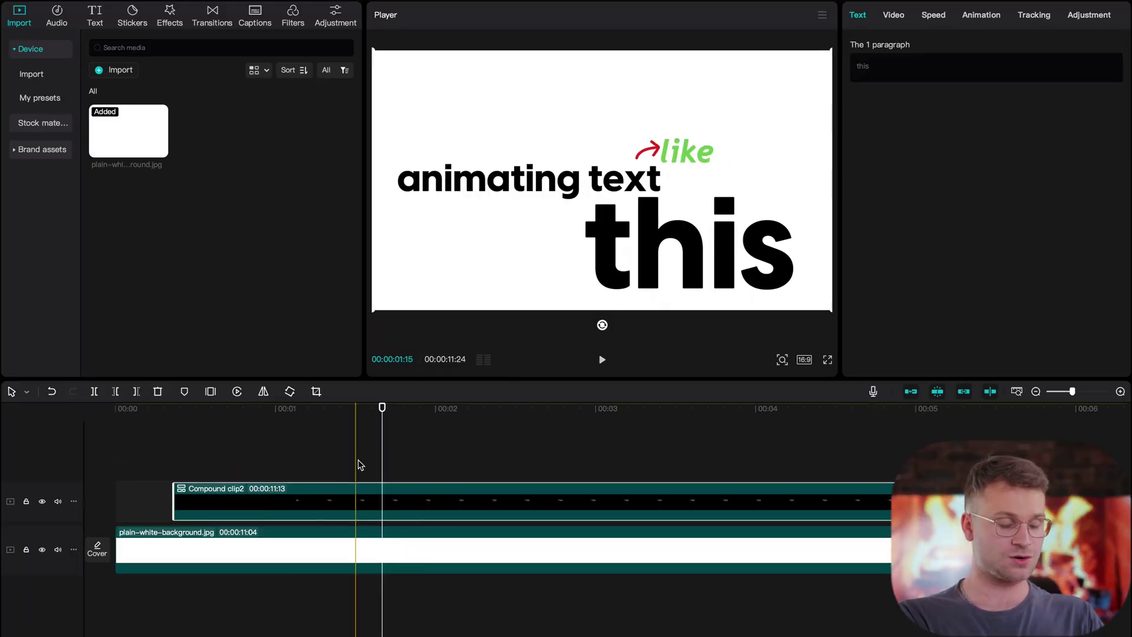
key(ctrl+v)
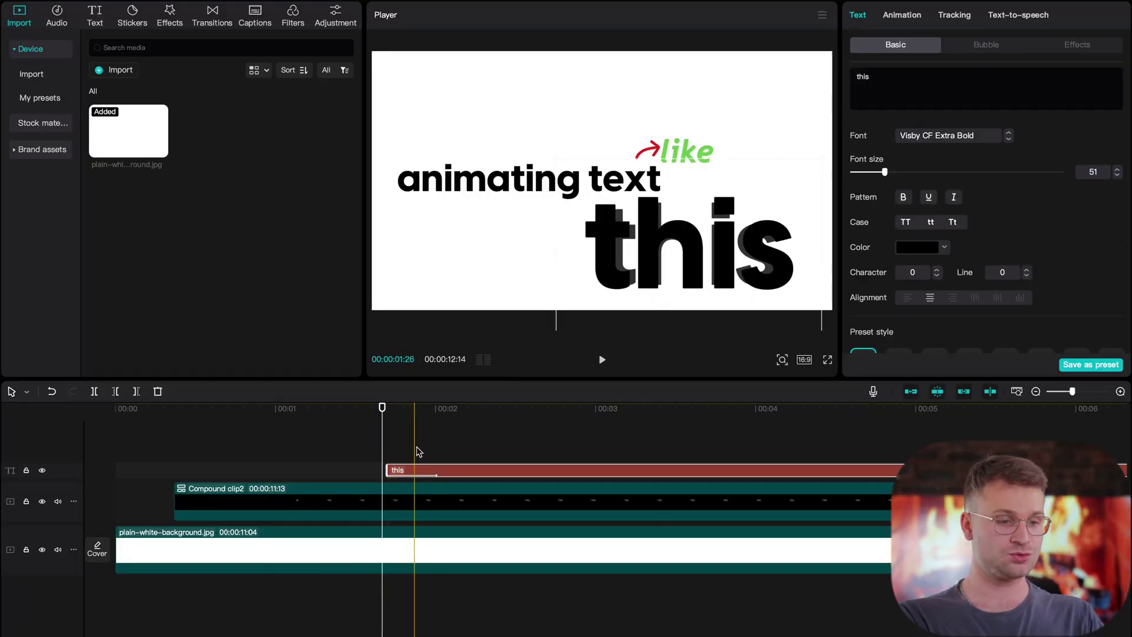
click(455, 450)
click(455, 470)
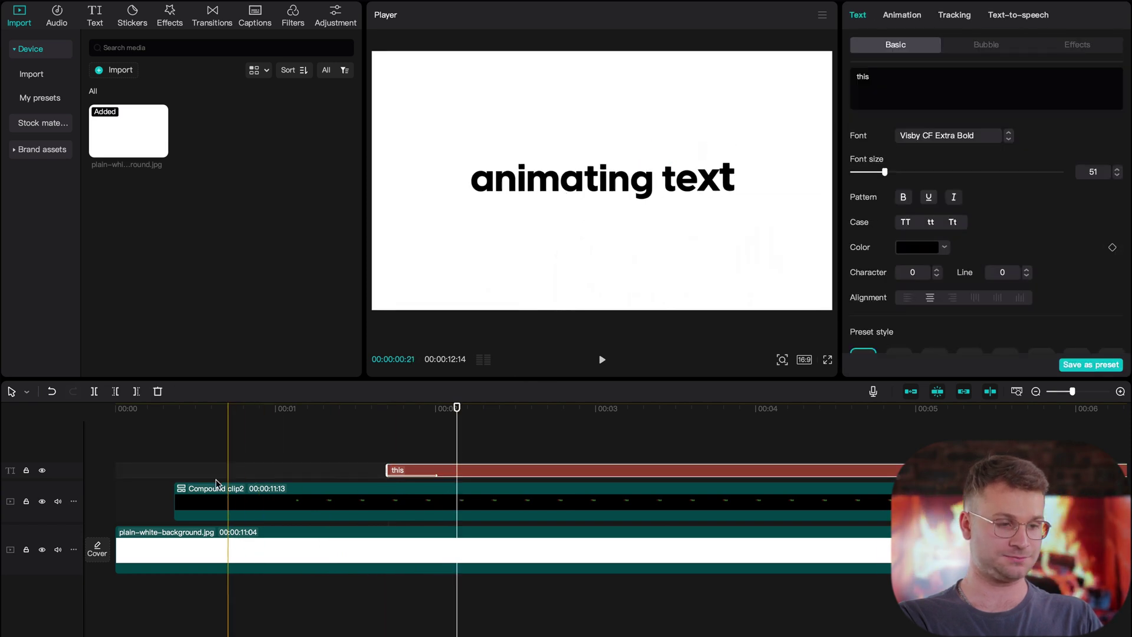
click(339, 452)
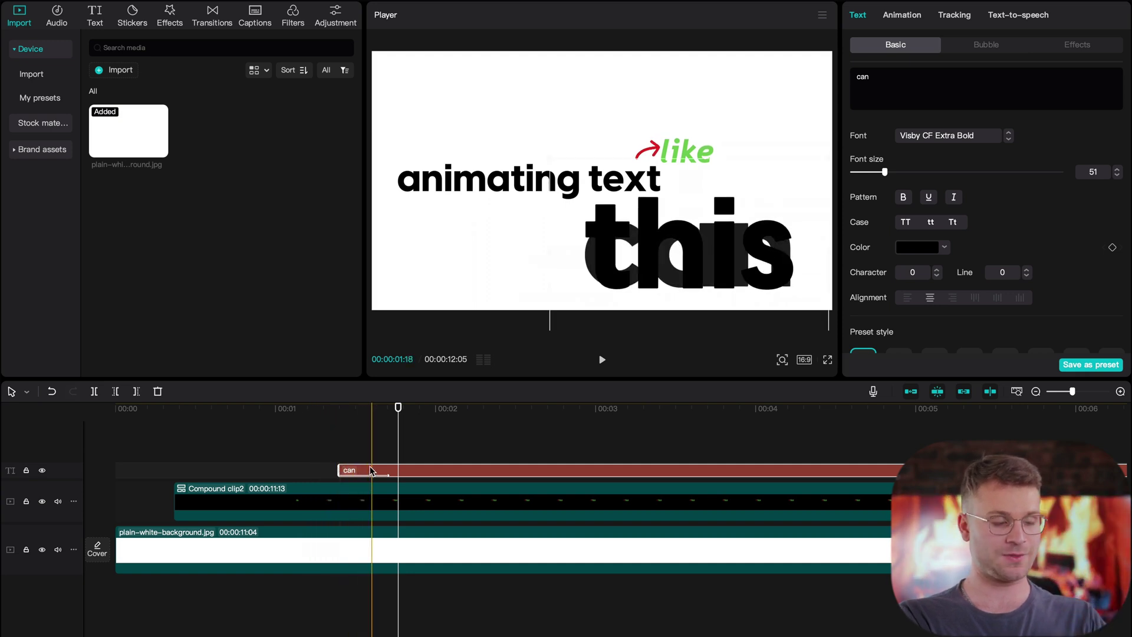
Reduce the "can" text to font size 26 and place it below "this" at the frame's lower edge
click(331, 505)
click(371, 446)
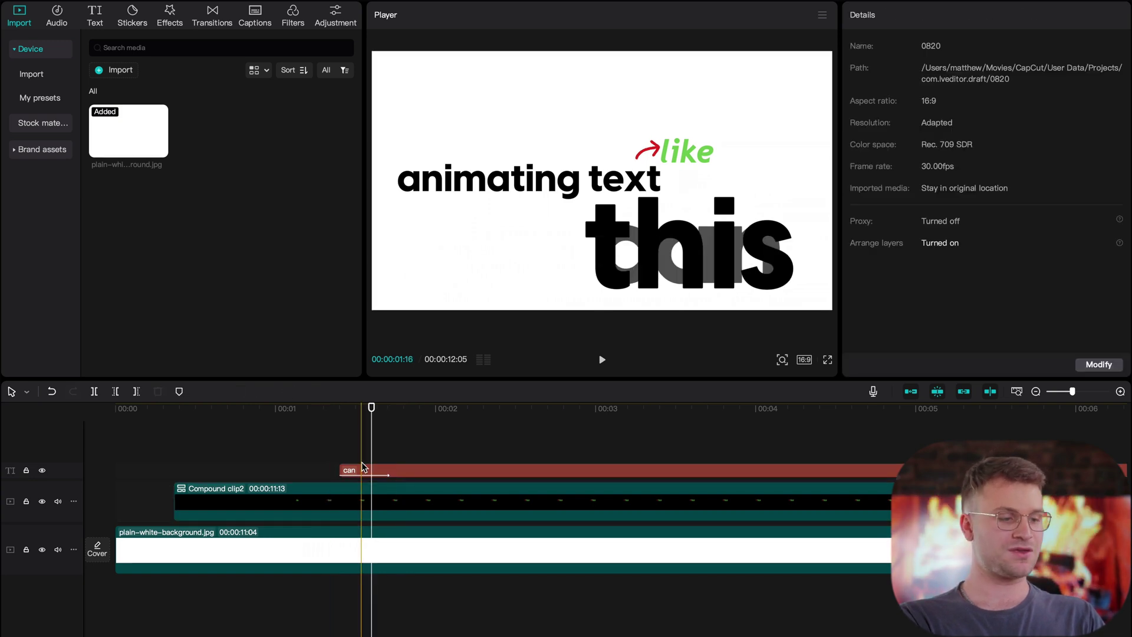
click(362, 469)
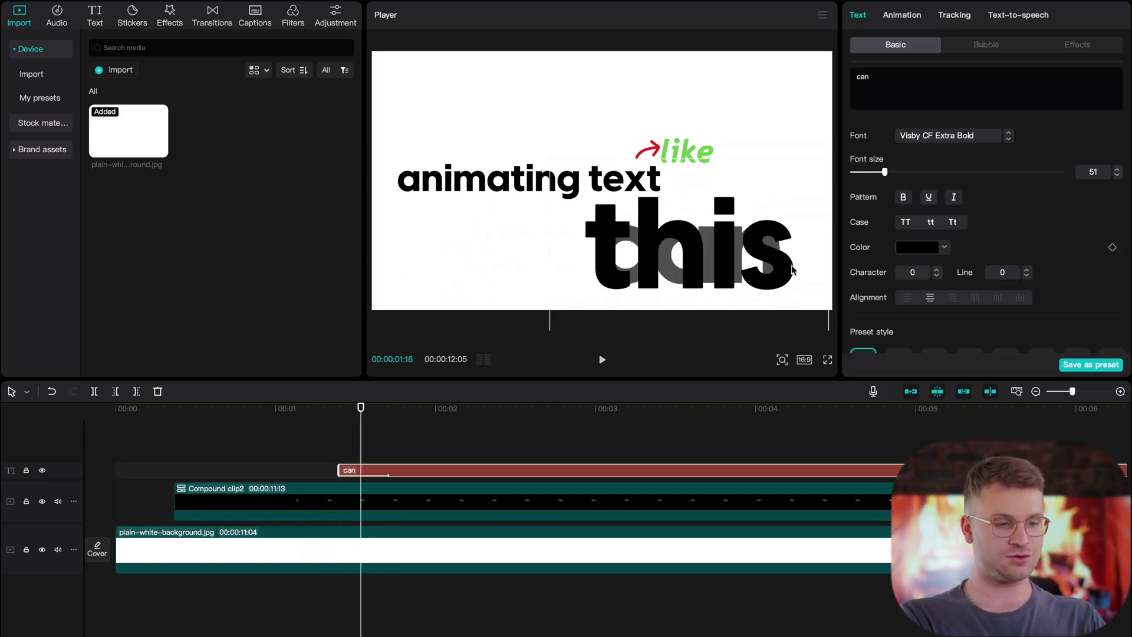
drag(745, 320, 768, 326)
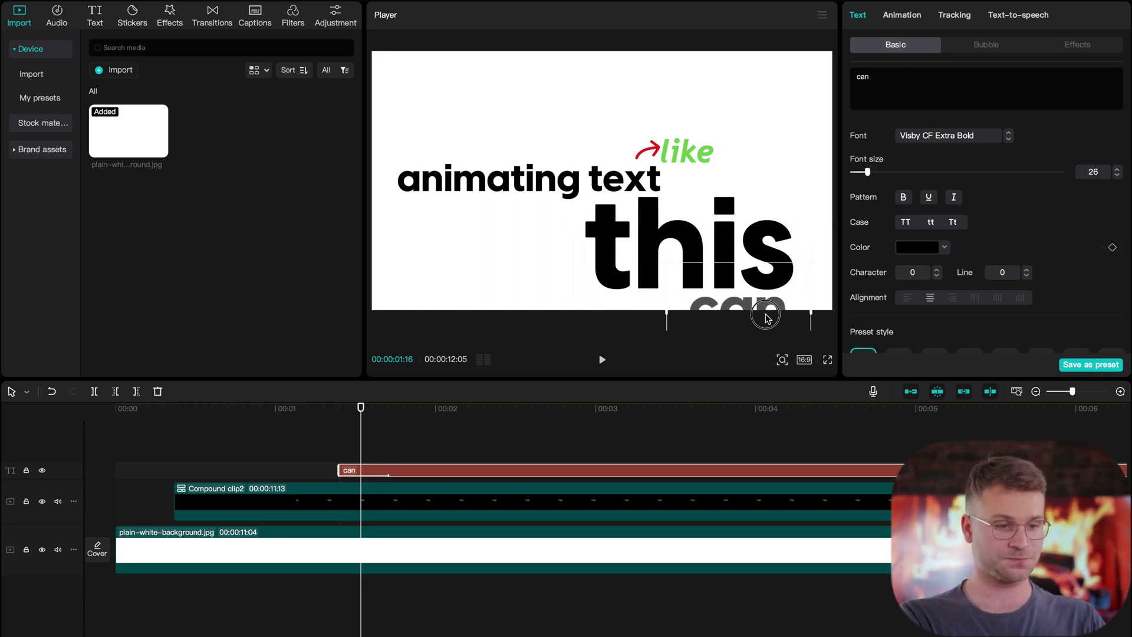
Keyframe the new compound clip's scale and position at 00:00:01:09 and 00:00:01:15, shifting it up and left at the second keyframe to centre "this"
click(323, 502)
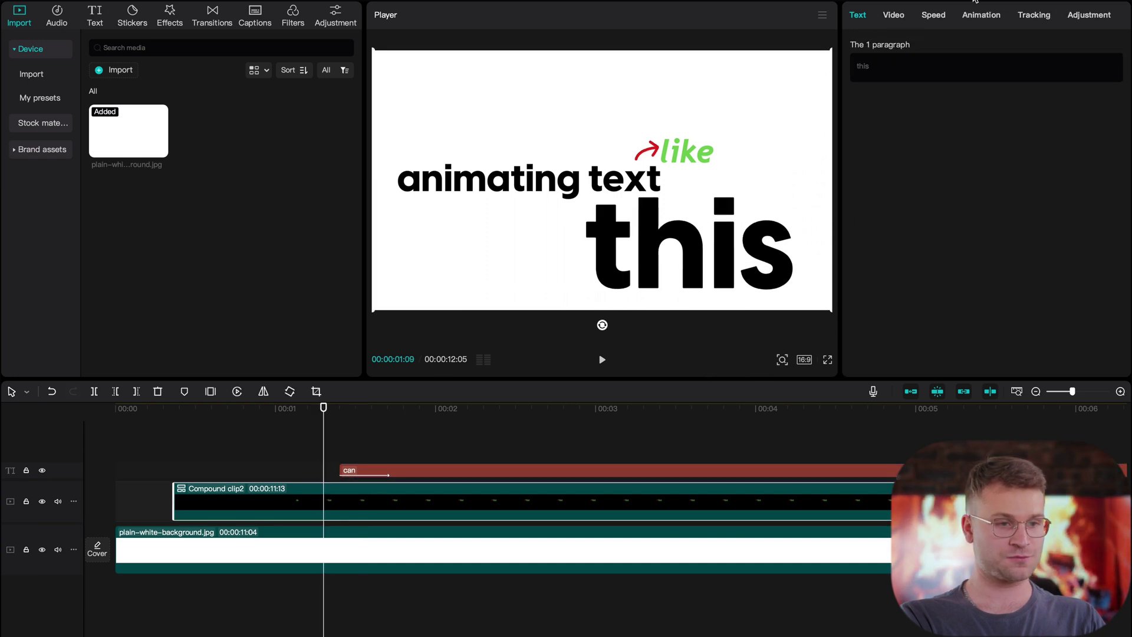
click(890, 16)
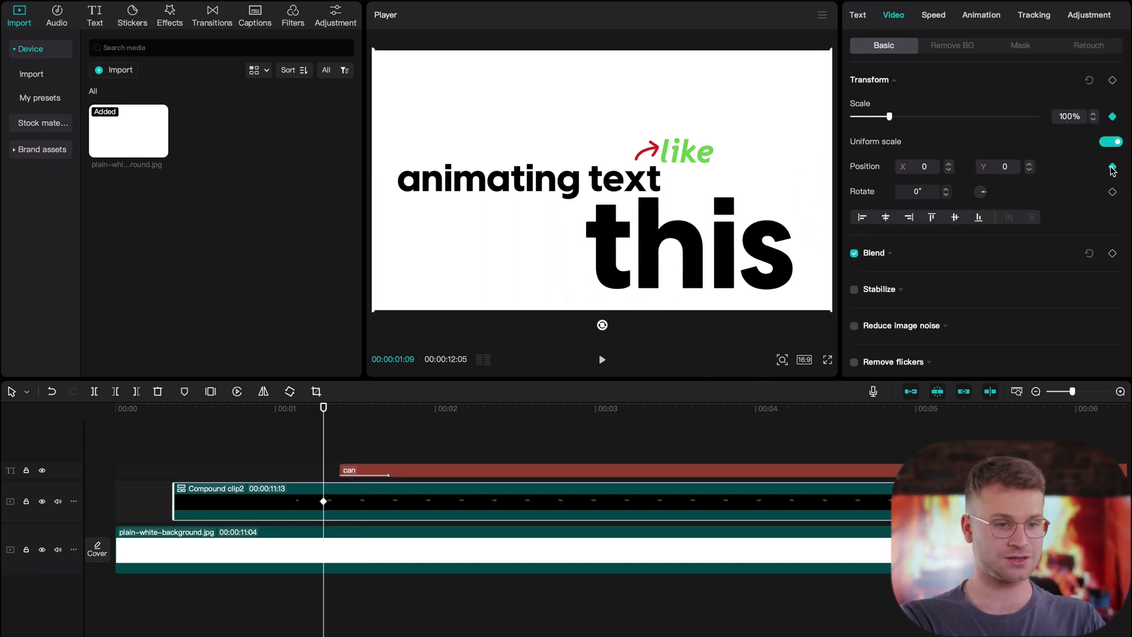
key(Right)
key(Right)
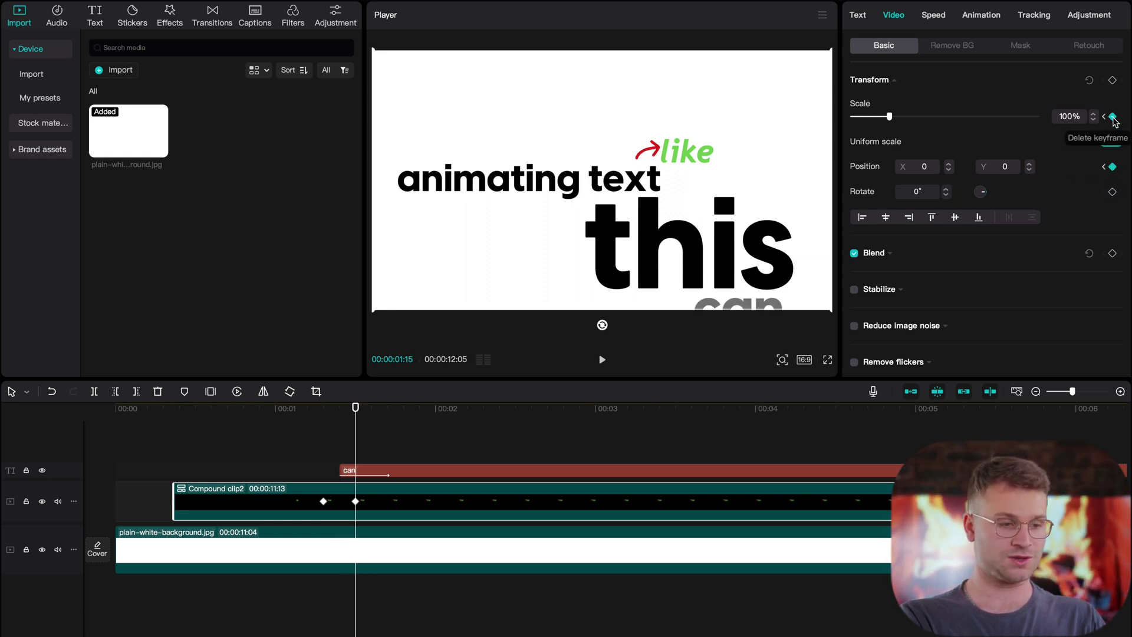
drag(669, 238, 594, 173)
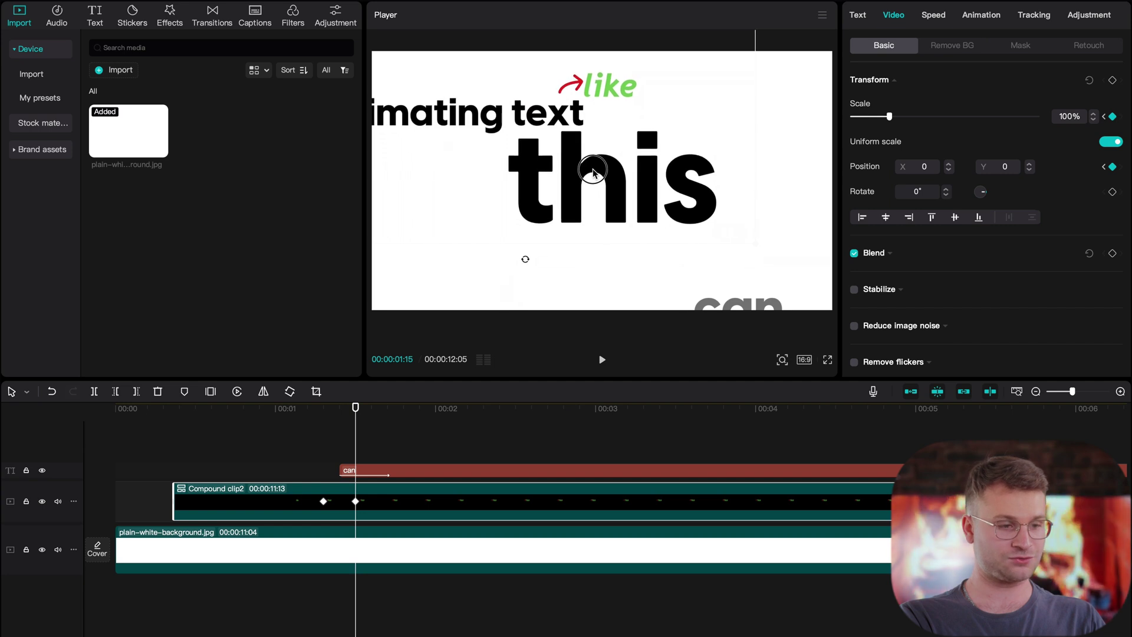
Move the "can" text directly under the shifted "this" and preview the sequence from 00:00:01:03
click(368, 470)
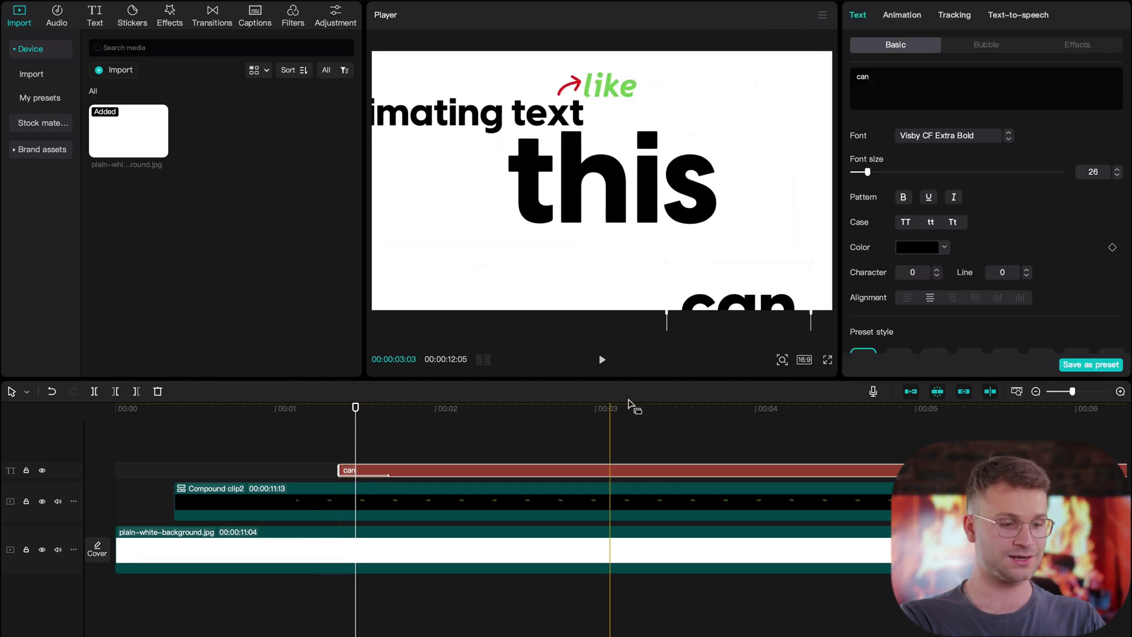
drag(726, 304, 659, 239)
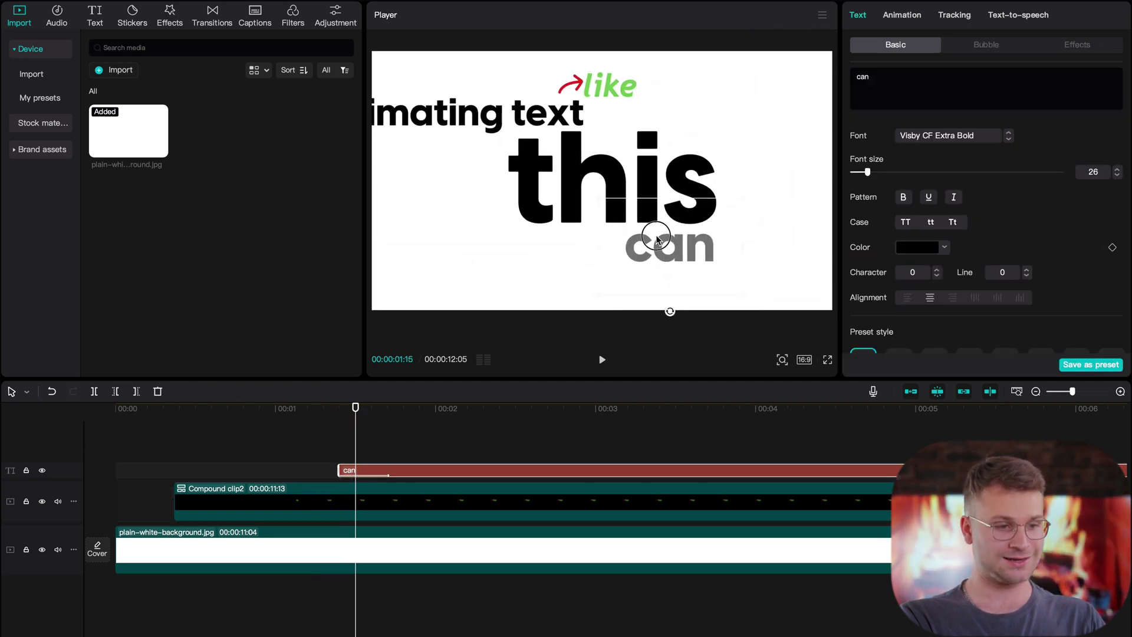
click(291, 452)
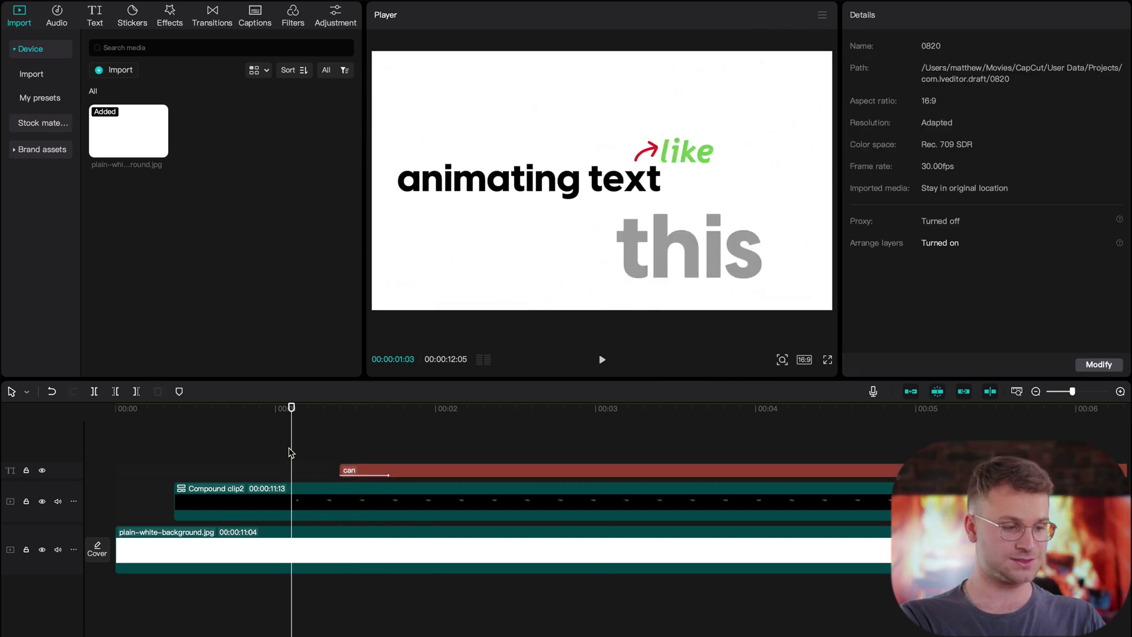
key(space)
Shorten the "can" text's Zoom In animation to 0.2s and preview the result
click(368, 470)
click(901, 15)
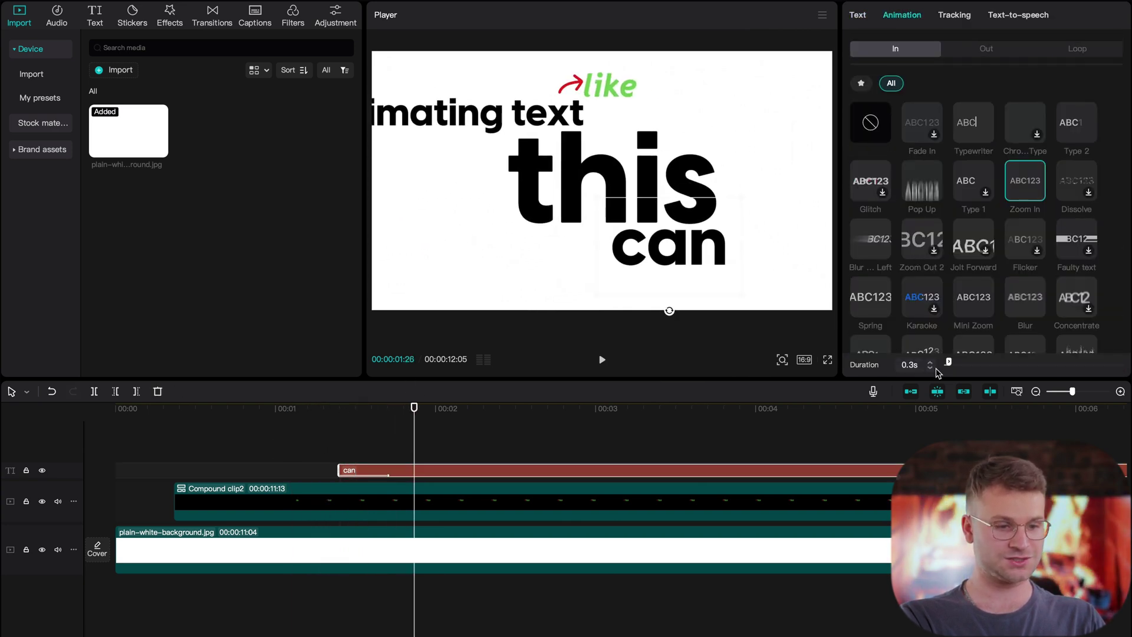
key(space)
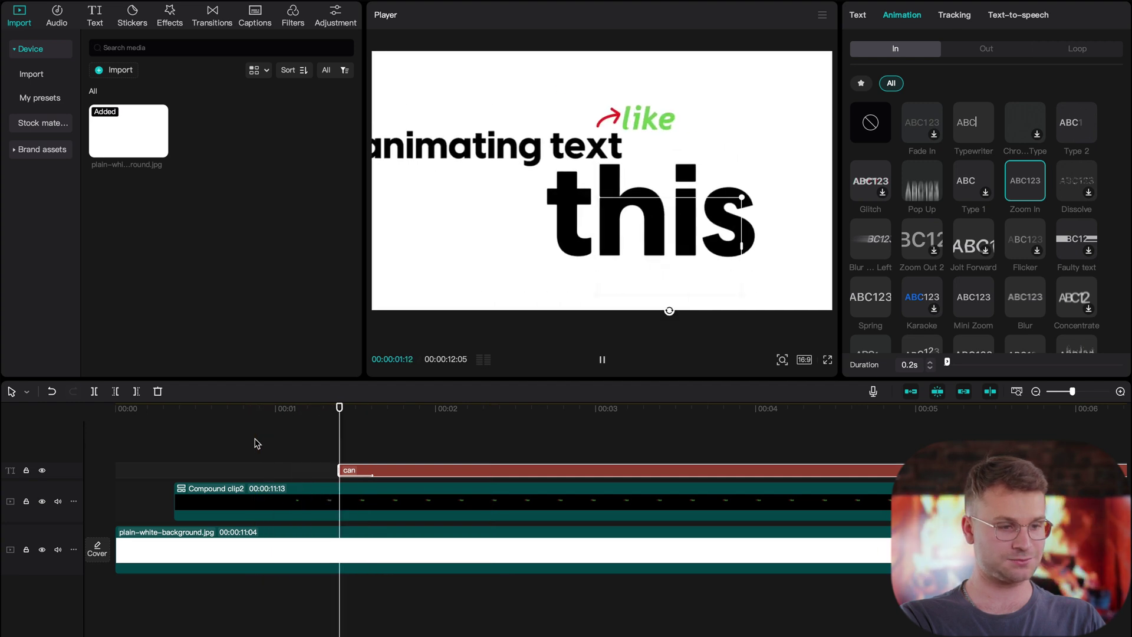
key(space)
key(space)
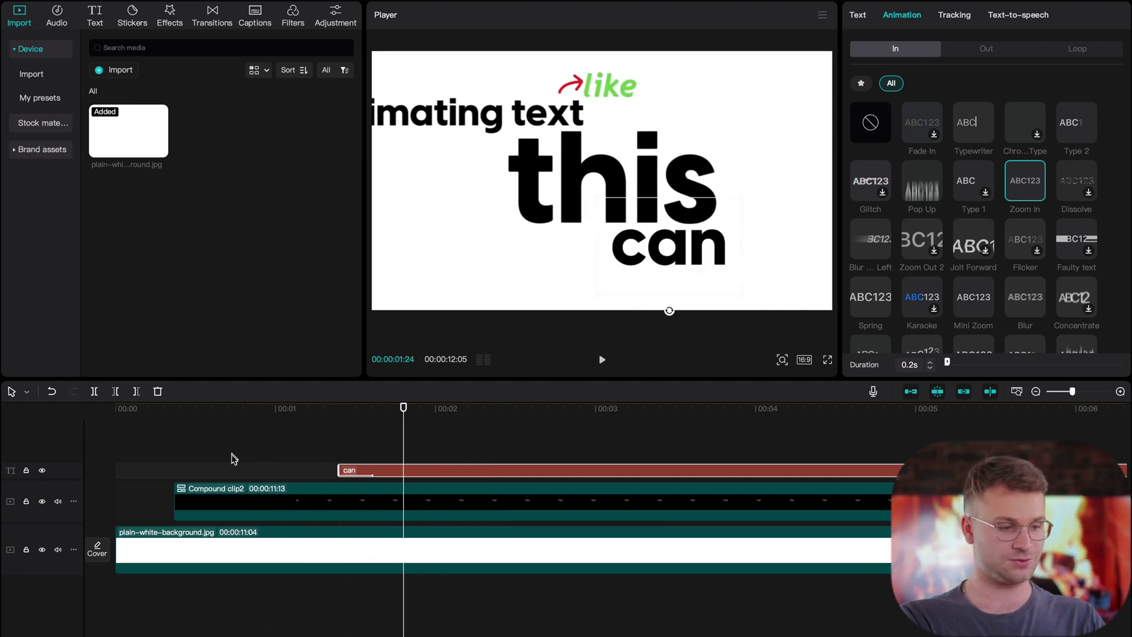
Open the compound clip's keyframe graphs and apply a smooth curve to the Y position keyframes between 00:00:01:09 and 00:00:01:15
click(323, 506)
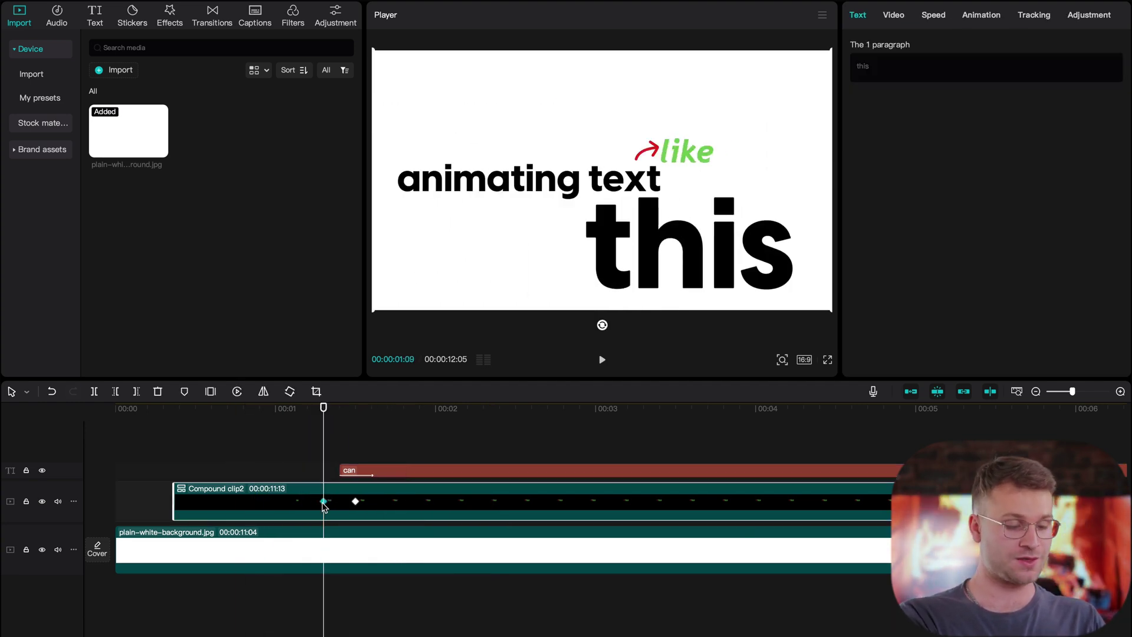
double_click(322, 502)
scroll(323, 524, up, 2)
scroll(323, 524, left, 2)
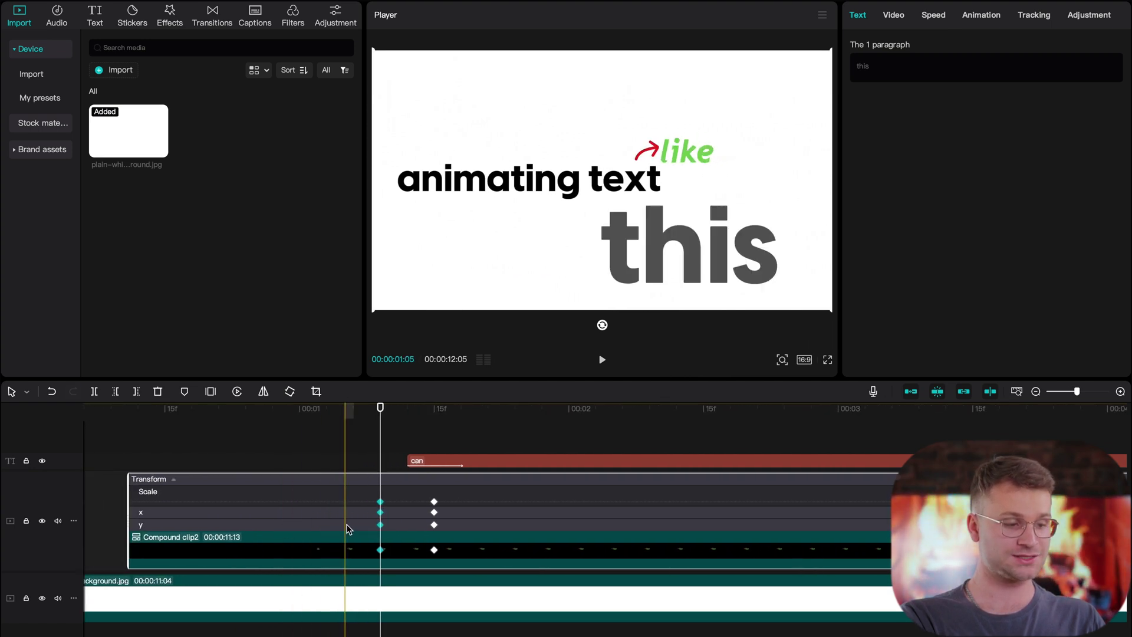
click(366, 528)
click(363, 522)
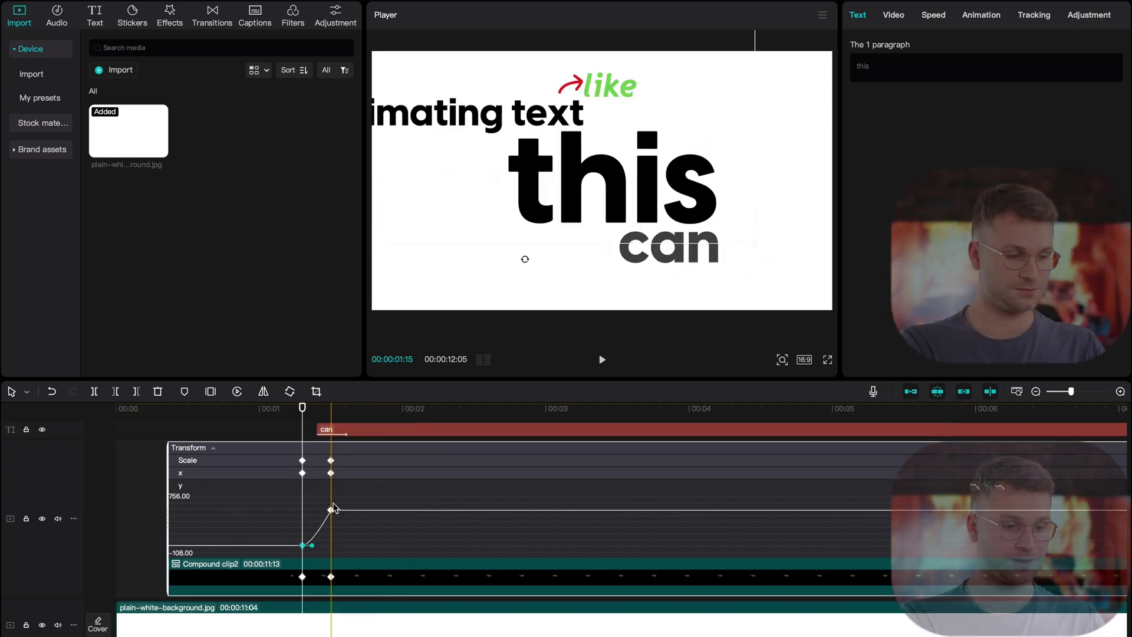
click(333, 510)
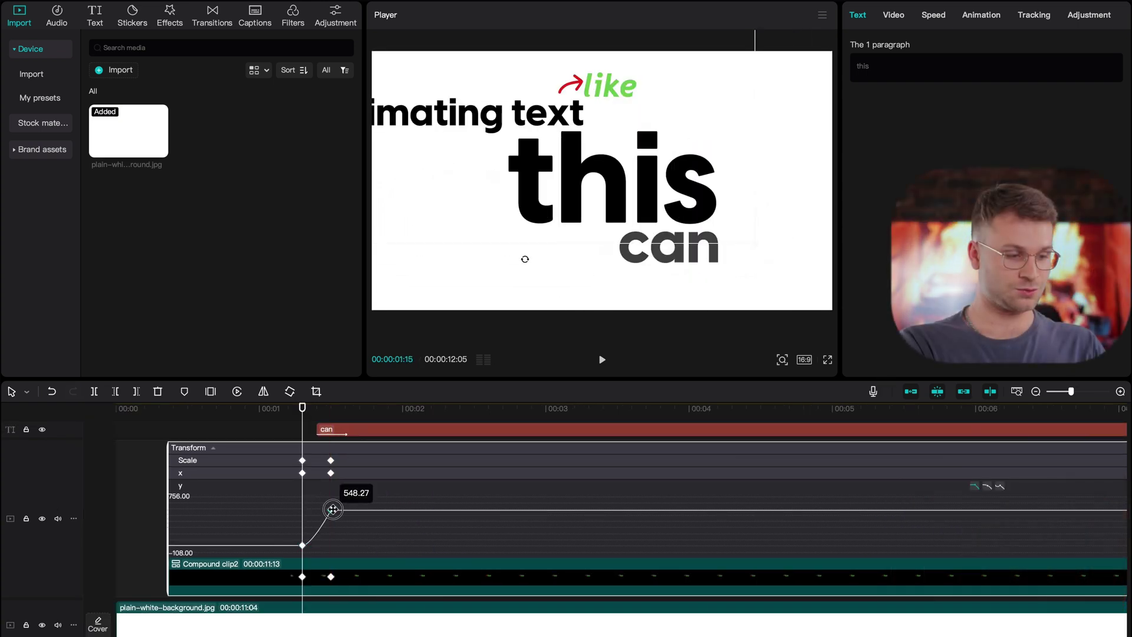
click(988, 486)
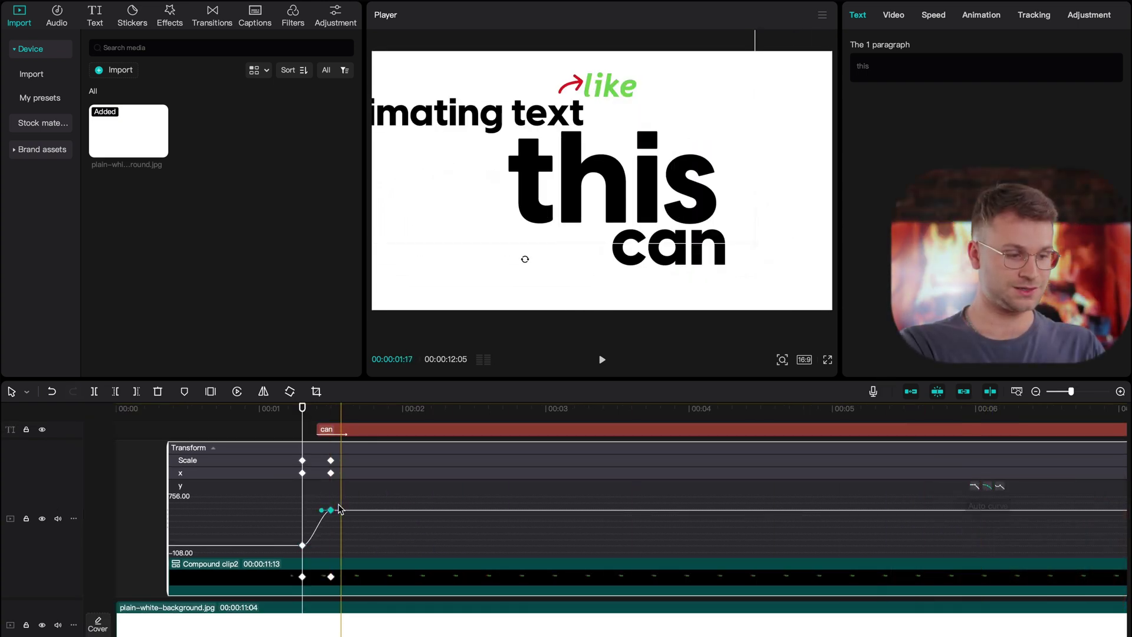
Apply a smooth curve to both X position keyframes of the compound clip
click(284, 474)
click(284, 508)
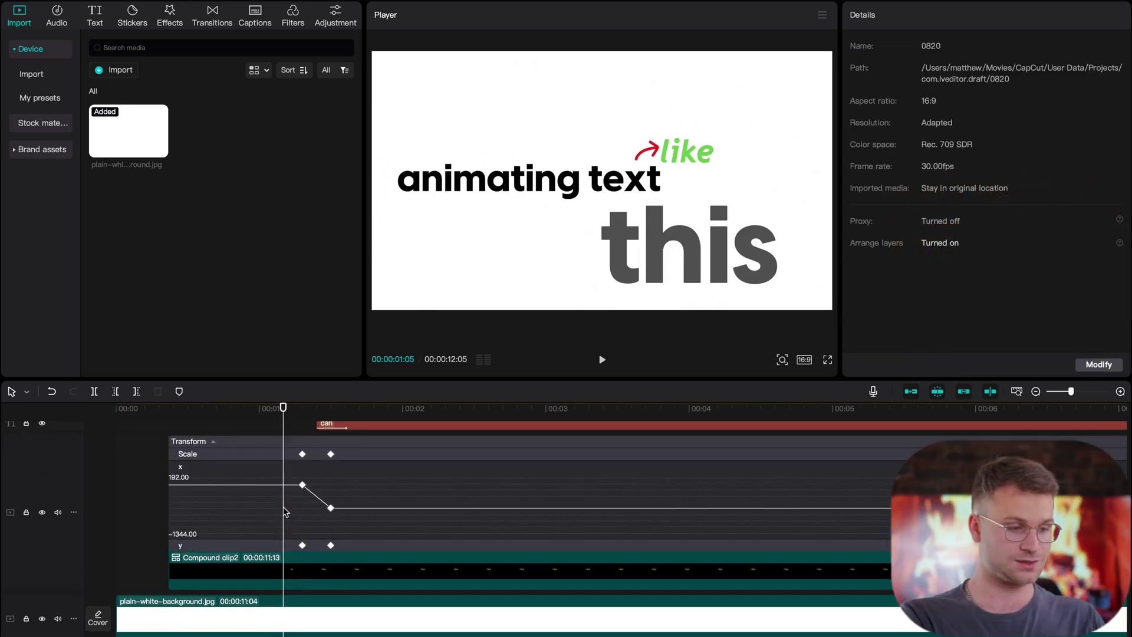
click(302, 485)
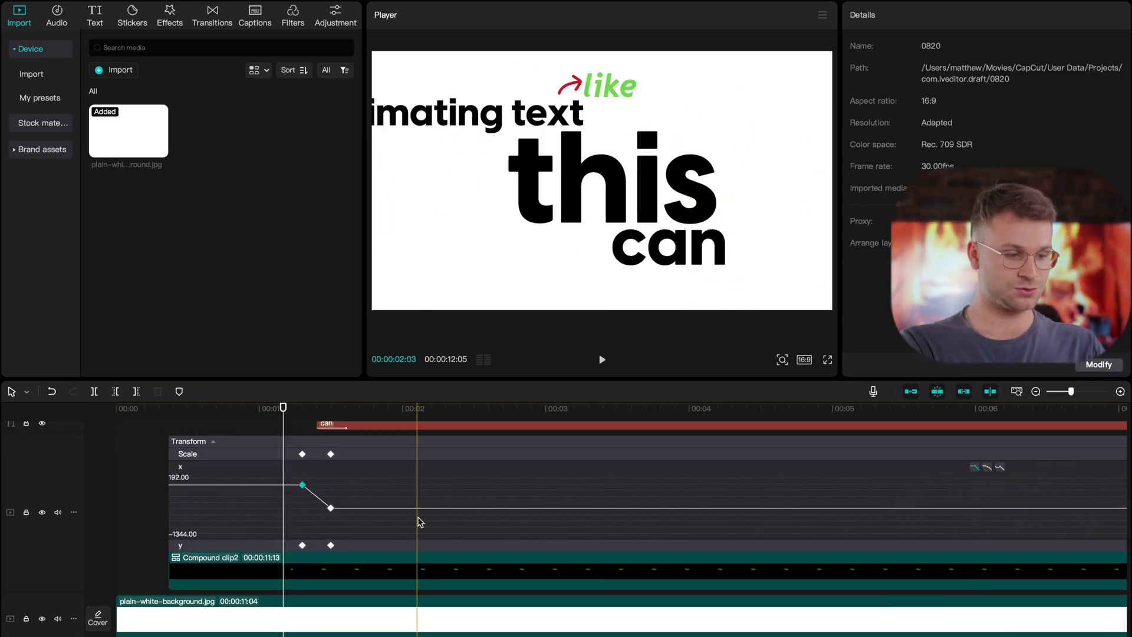
click(987, 466)
click(331, 508)
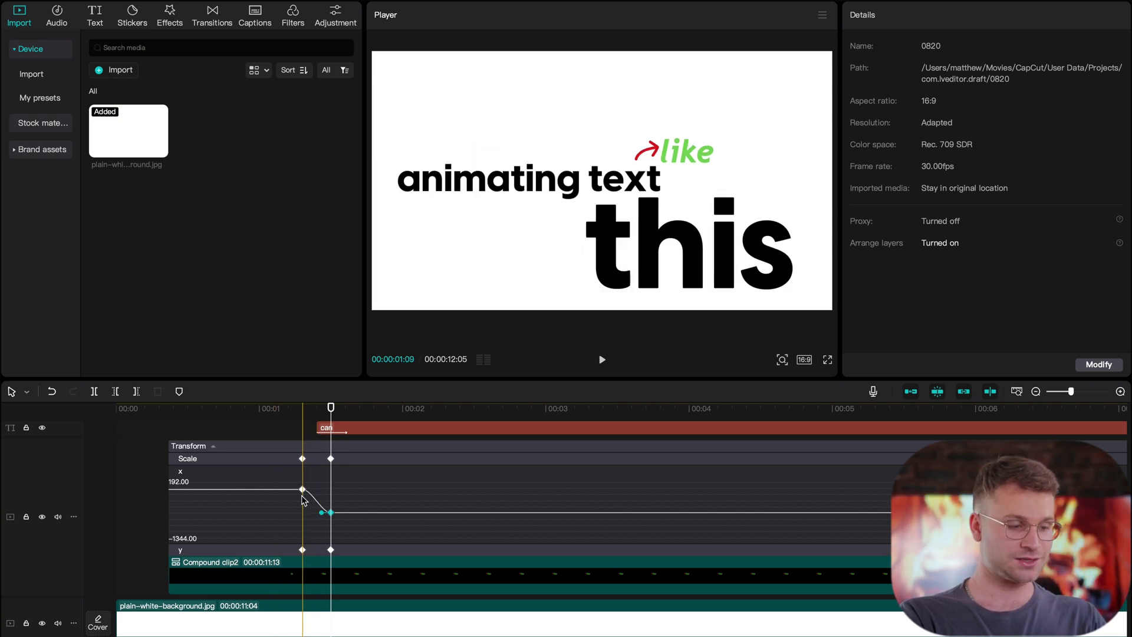
Set the compound clip's scale to 80% at its second keyframe, 00:00:01:15
click(303, 458)
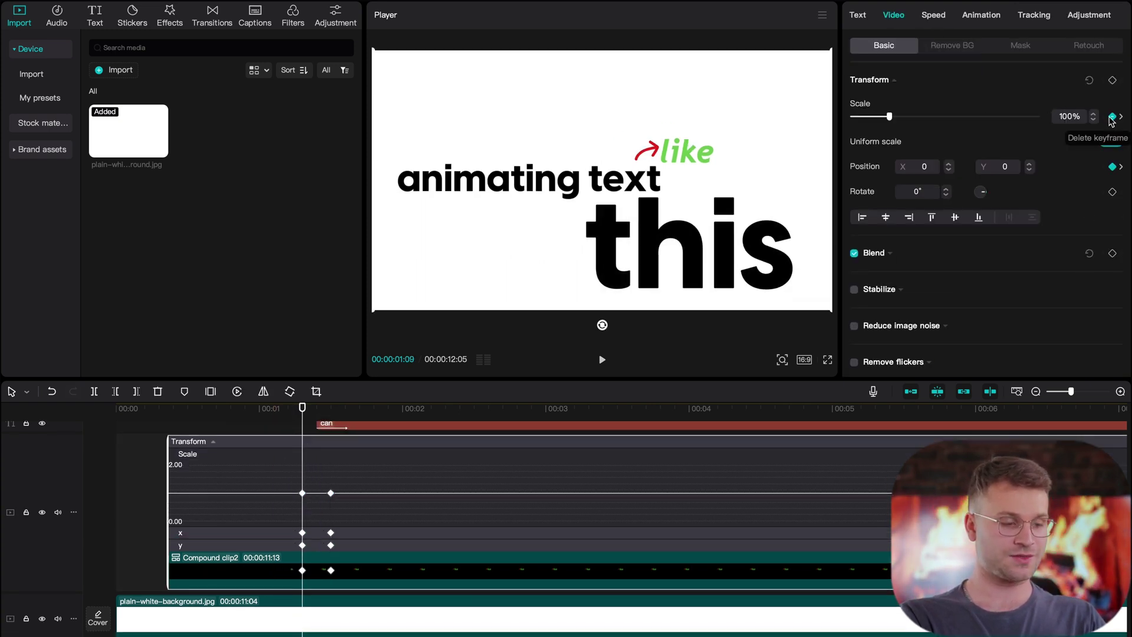
key(Right)
key(Right)
key(Right)
key(Right)
key(Right)
key(Right)
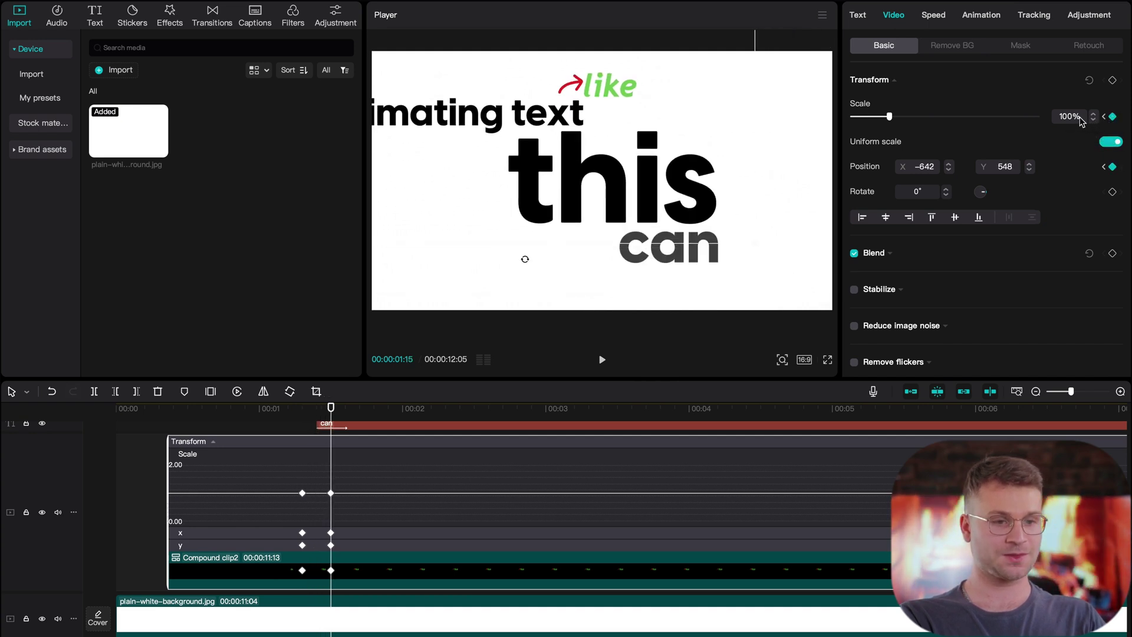
click(1092, 121)
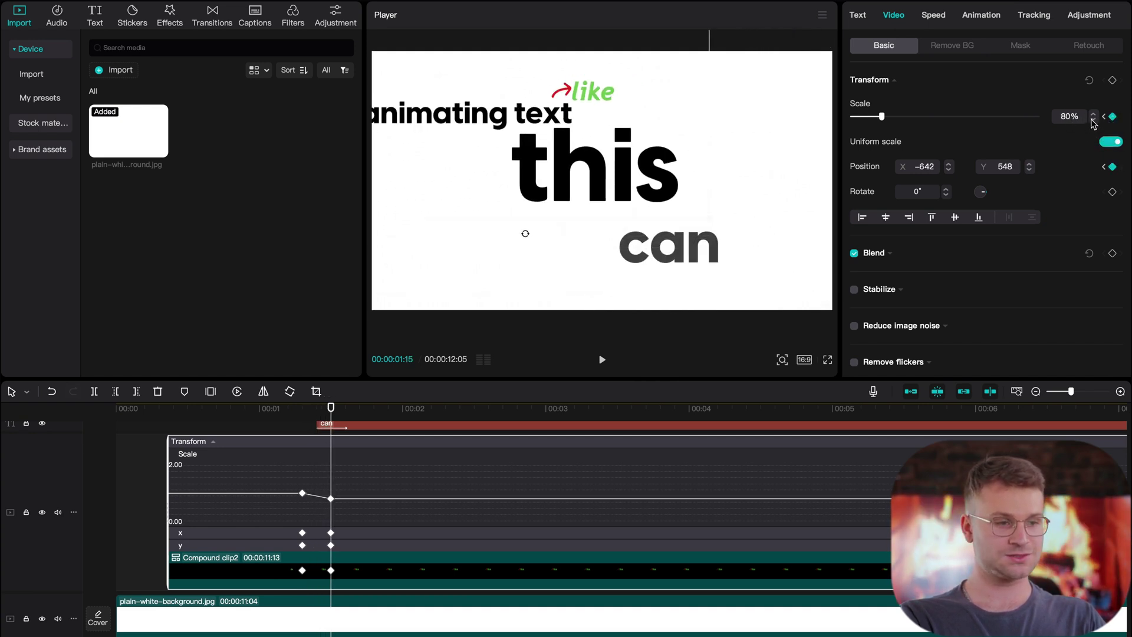
Smooth the compound clip's scale change from its first keyframe, preview the movement, and hide the keyframe graphs
click(302, 493)
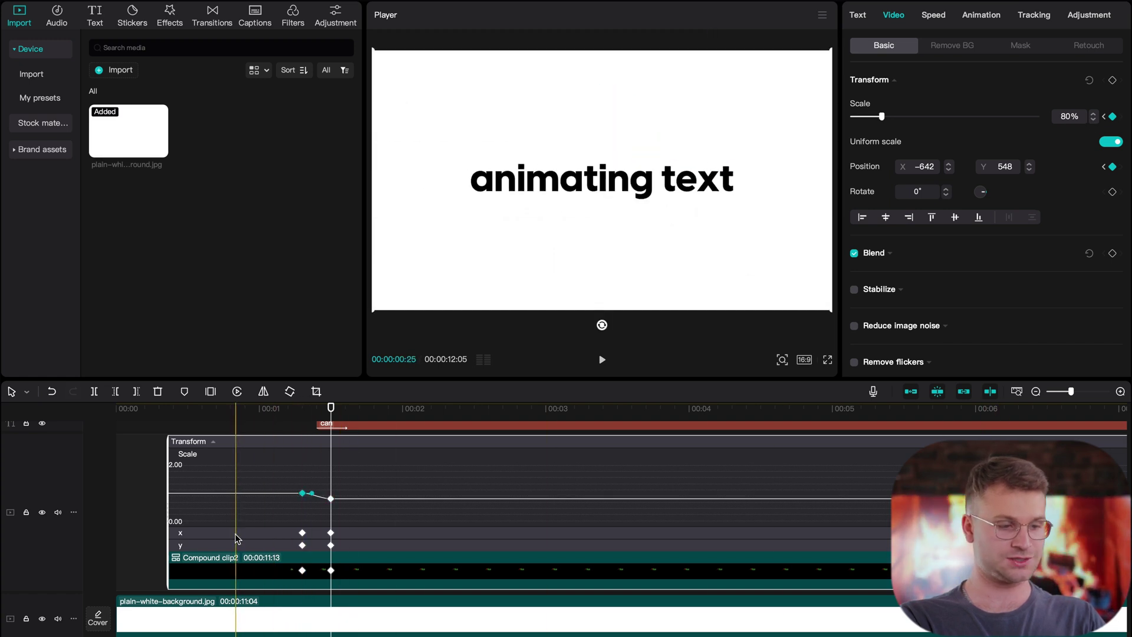
click(177, 538)
key(space)
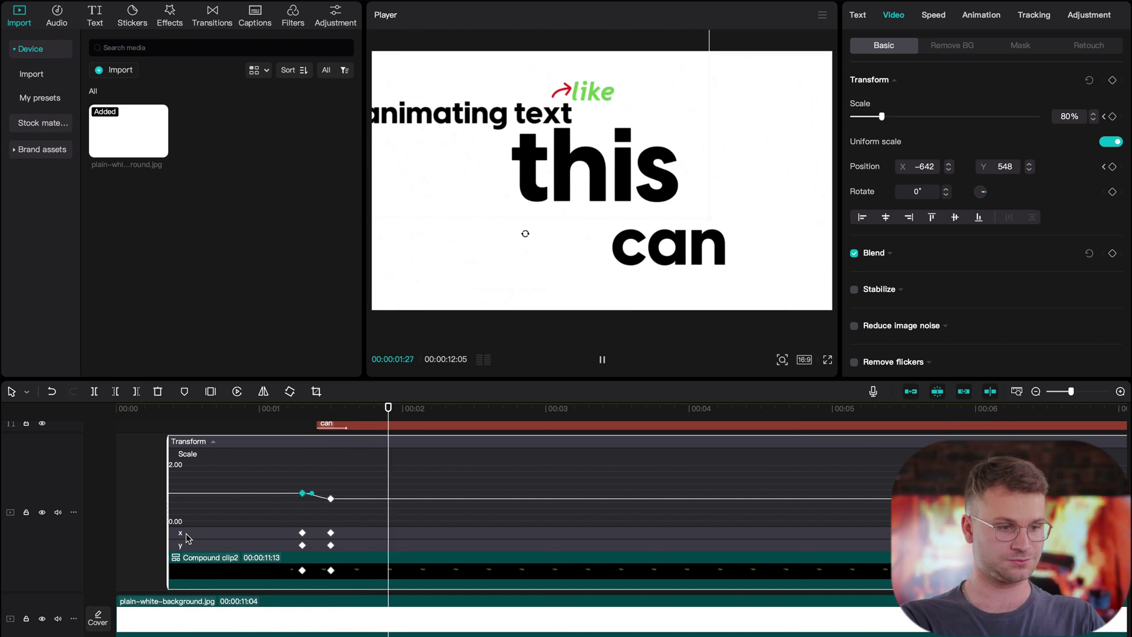
click(228, 576)
key(alt+k)
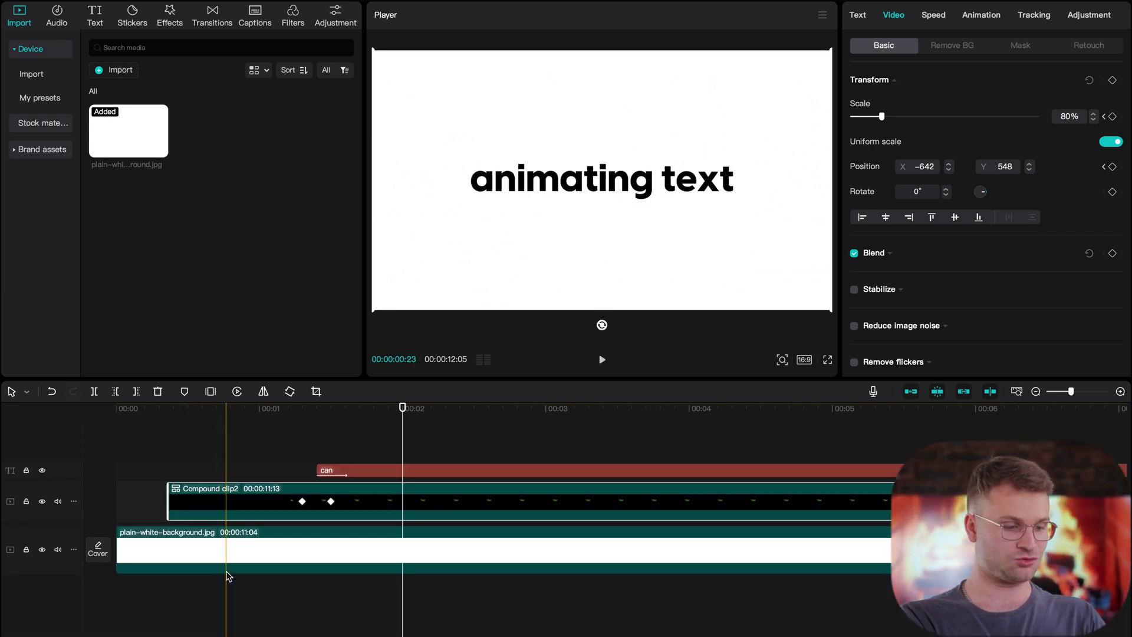
Move the "can" text directly under the shrunken "this", preview the sequence, and select "can" together with the compound clip
click(336, 470)
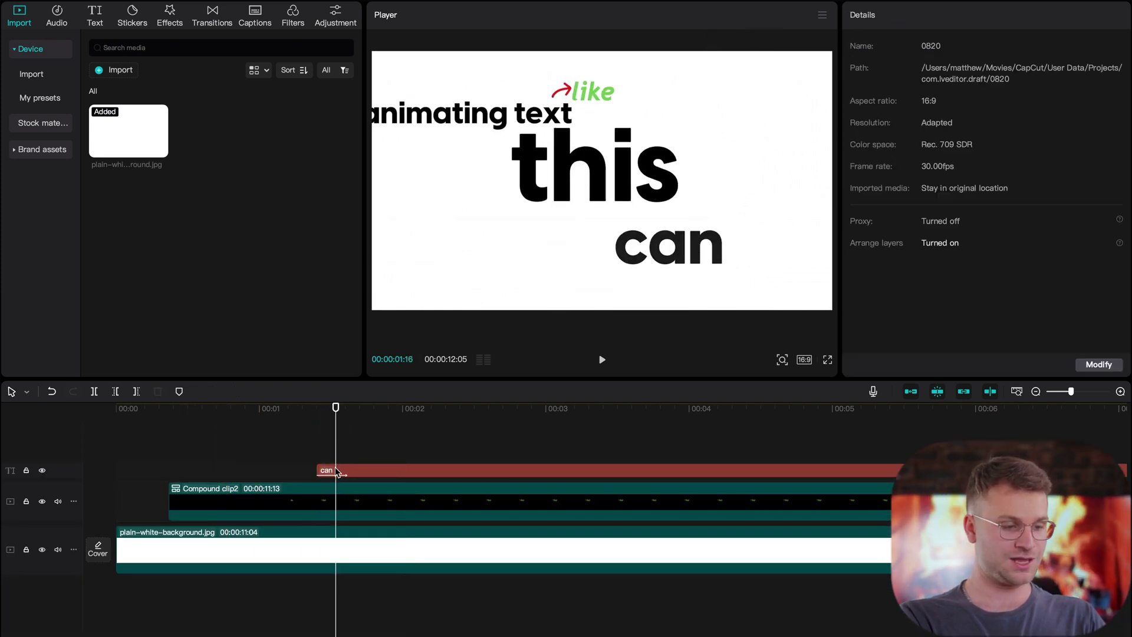
drag(703, 239, 661, 229)
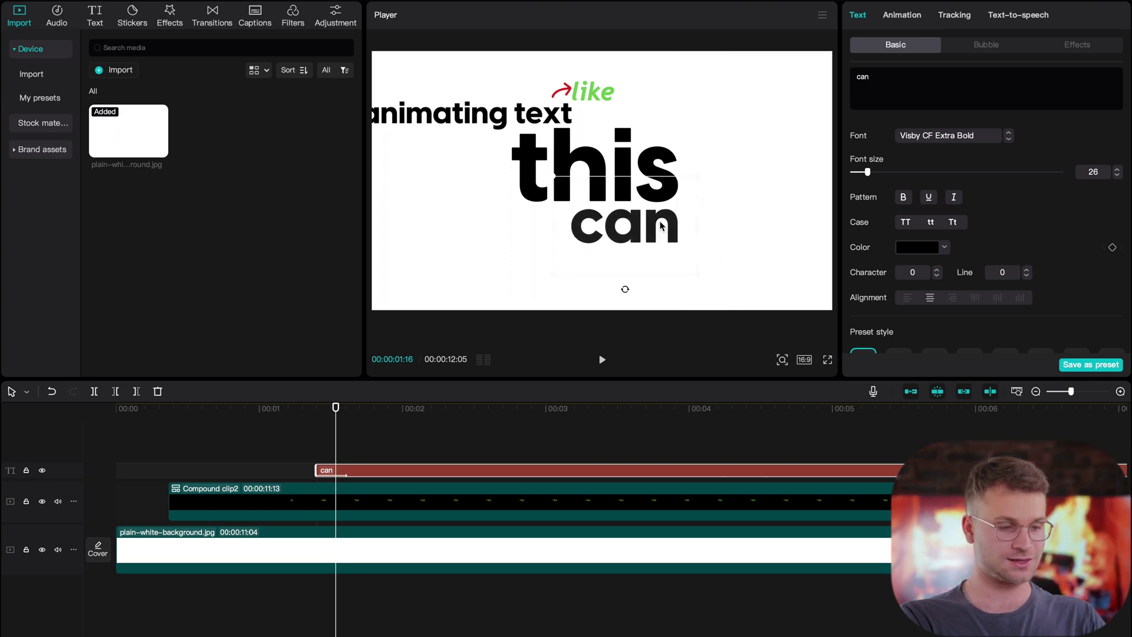
click(215, 463)
key(space)
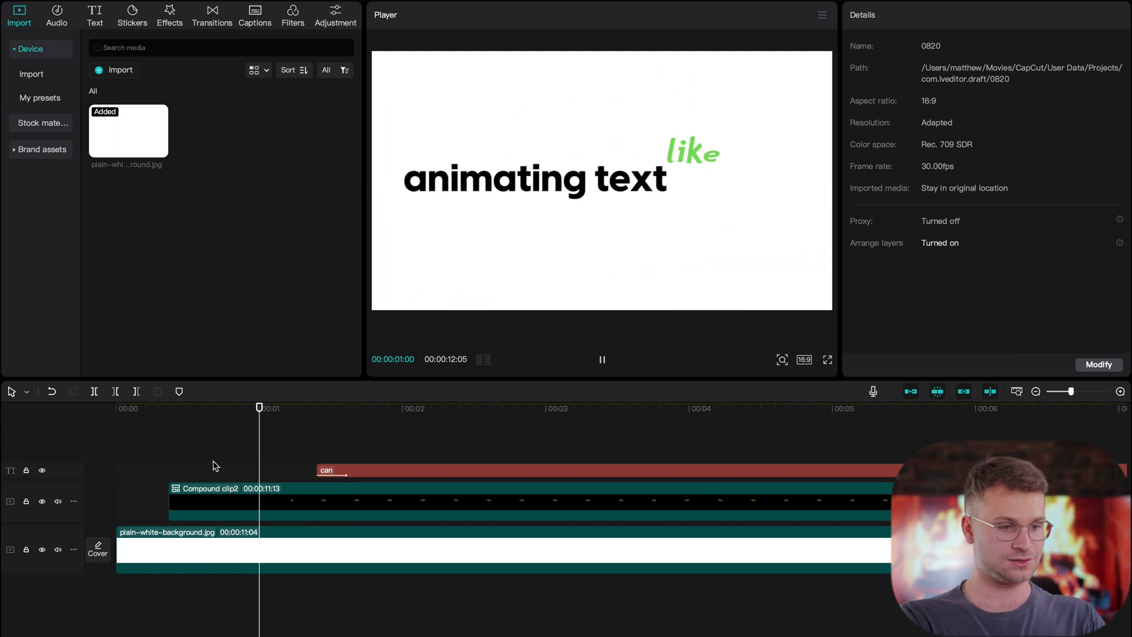
key(space)
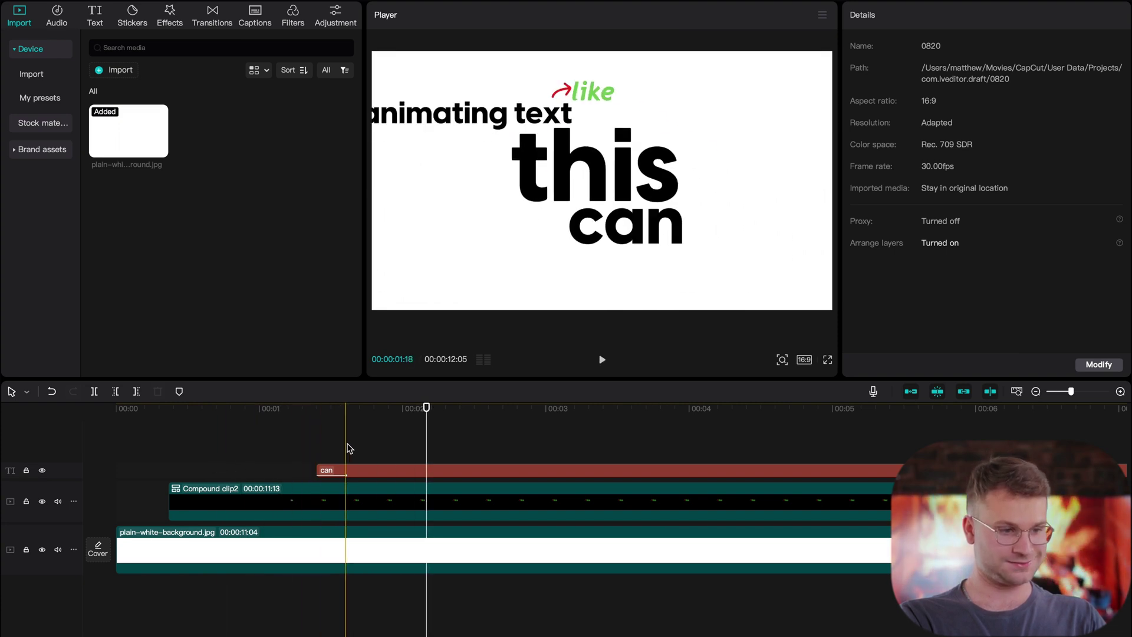
click(359, 498)
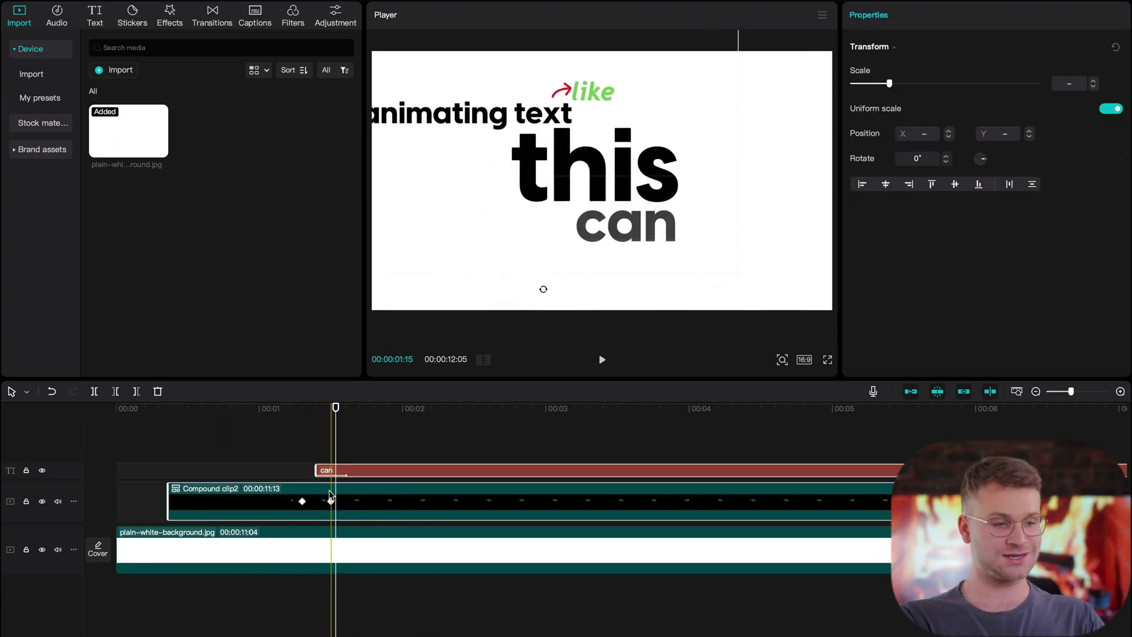
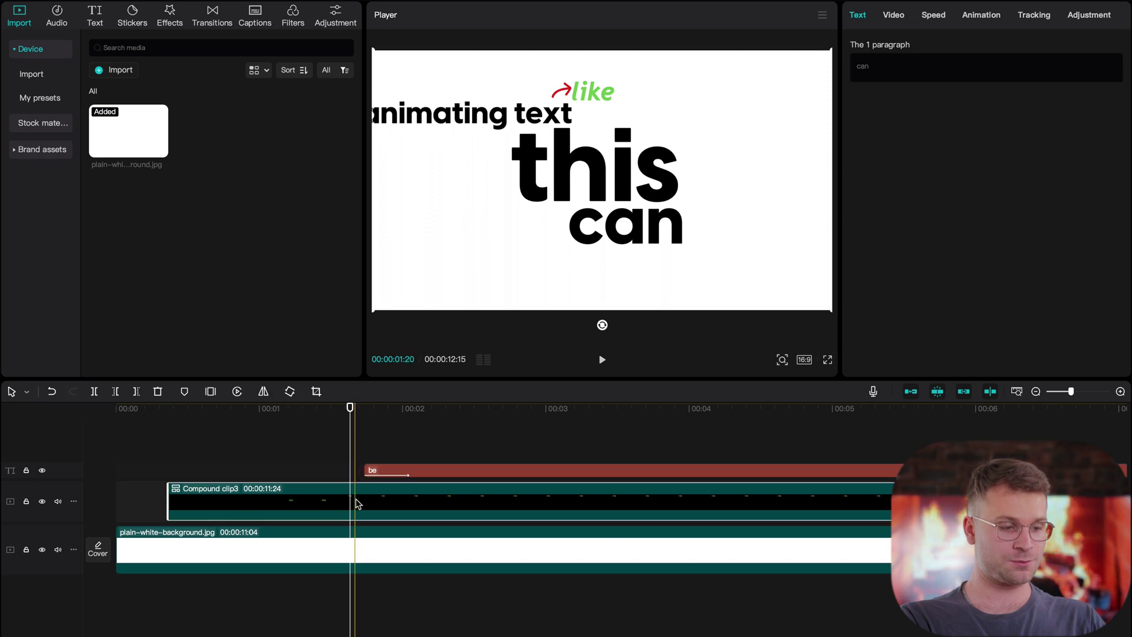
Keyframe the new compound clip's scale and position at 00:00:01:20 and 00:00:01:27, shifting it up at the second keyframe
click(894, 15)
click(1113, 116)
key(Right)
key(Right)
key(Right)
key(Right)
key(Right)
key(Right)
key(Right)
key(Right)
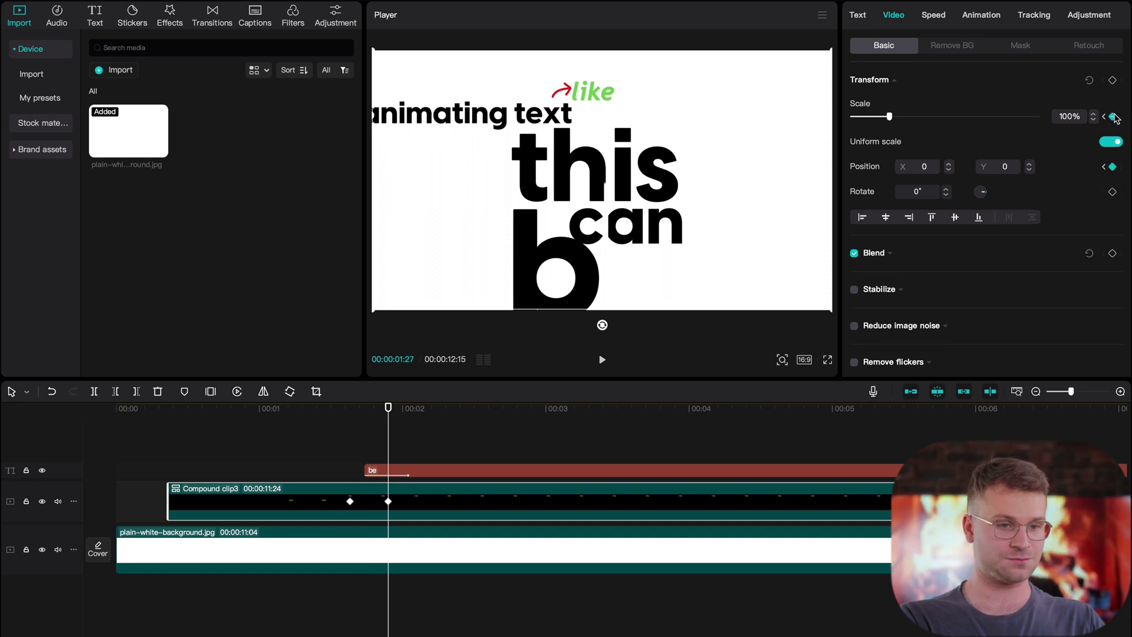
click(599, 185)
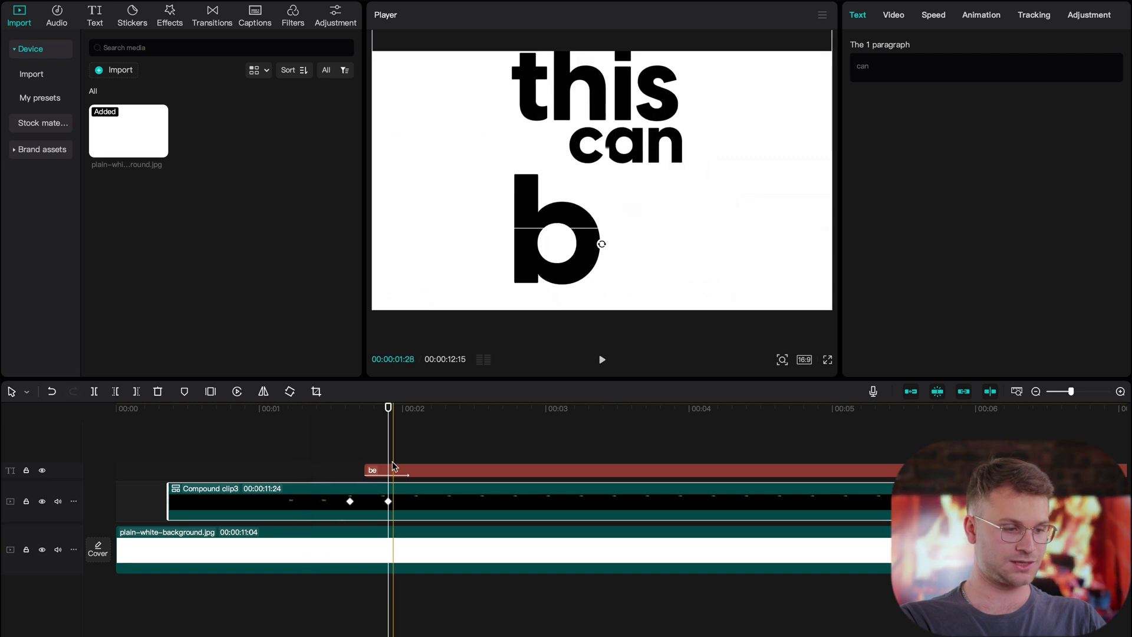
Preview the sequence and move the "be" text up so it sits directly beneath "can"
click(596, 240)
drag(549, 281, 554, 277)
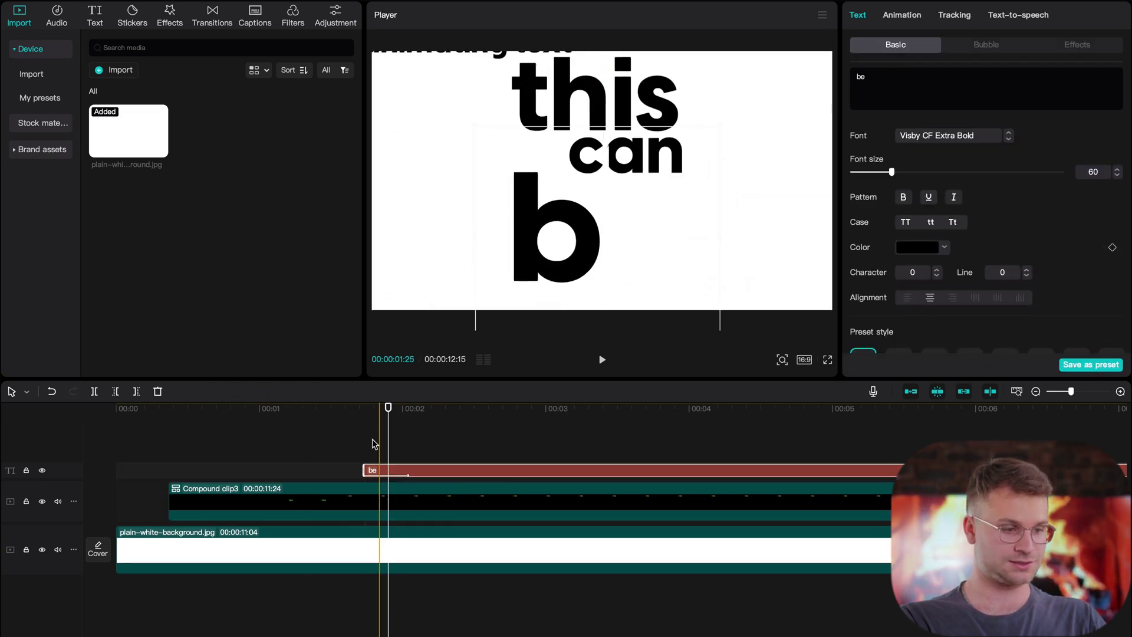
key(space)
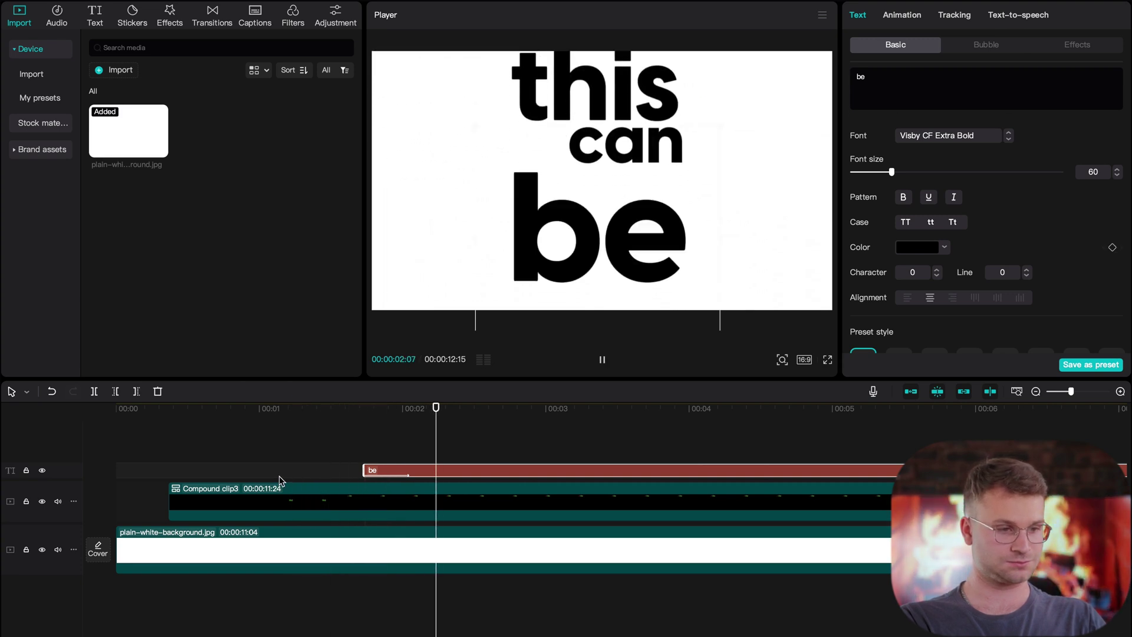
key(space)
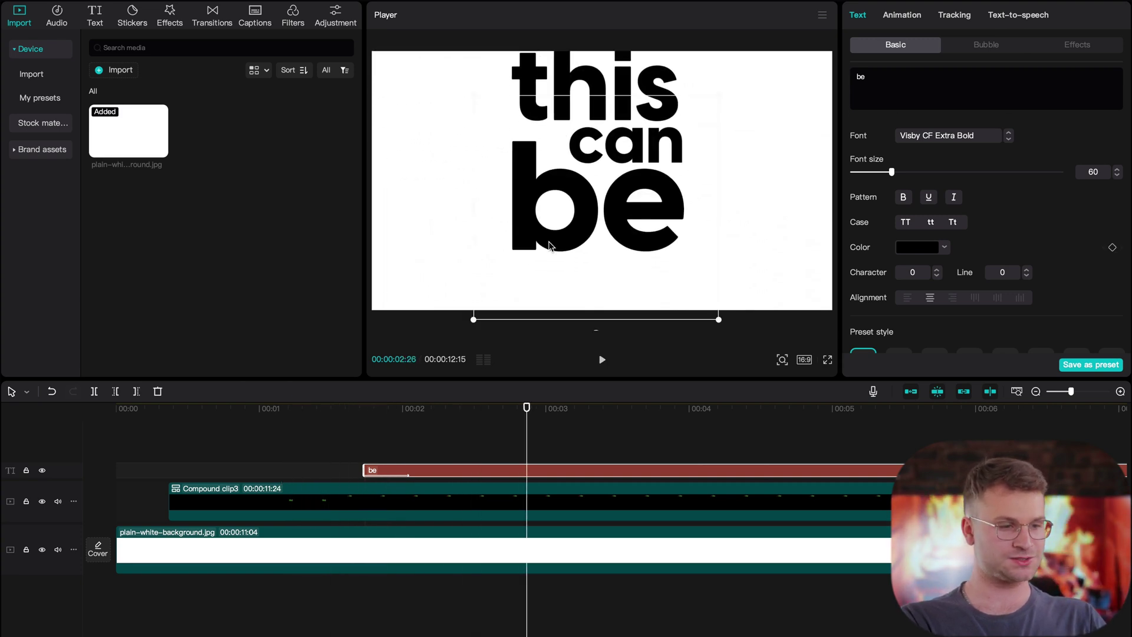
click(552, 241)
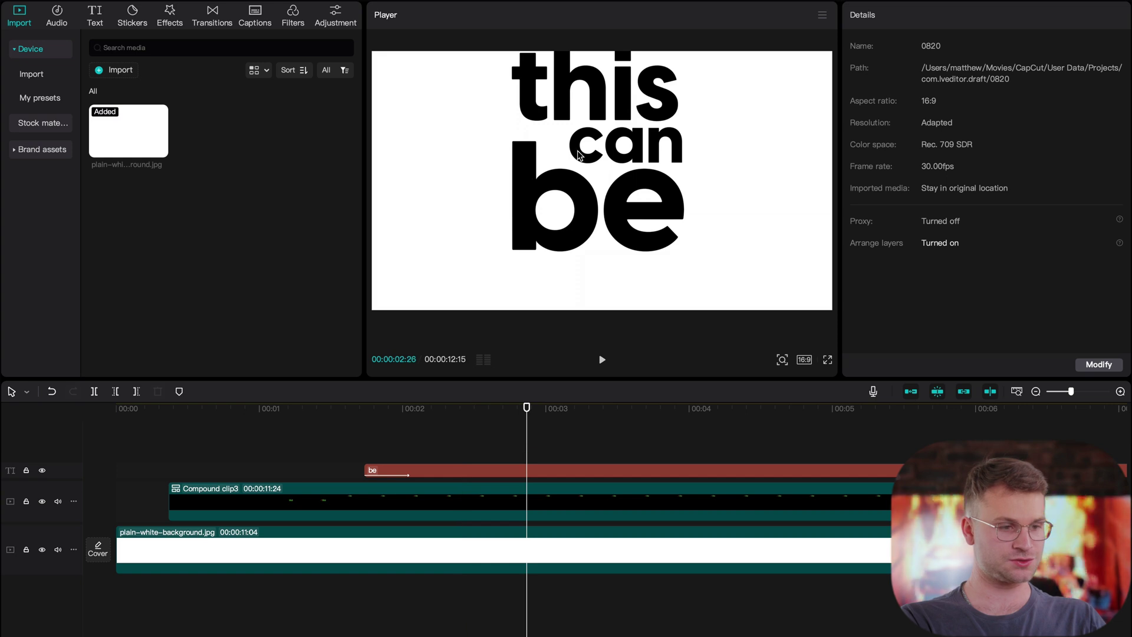
click(396, 500)
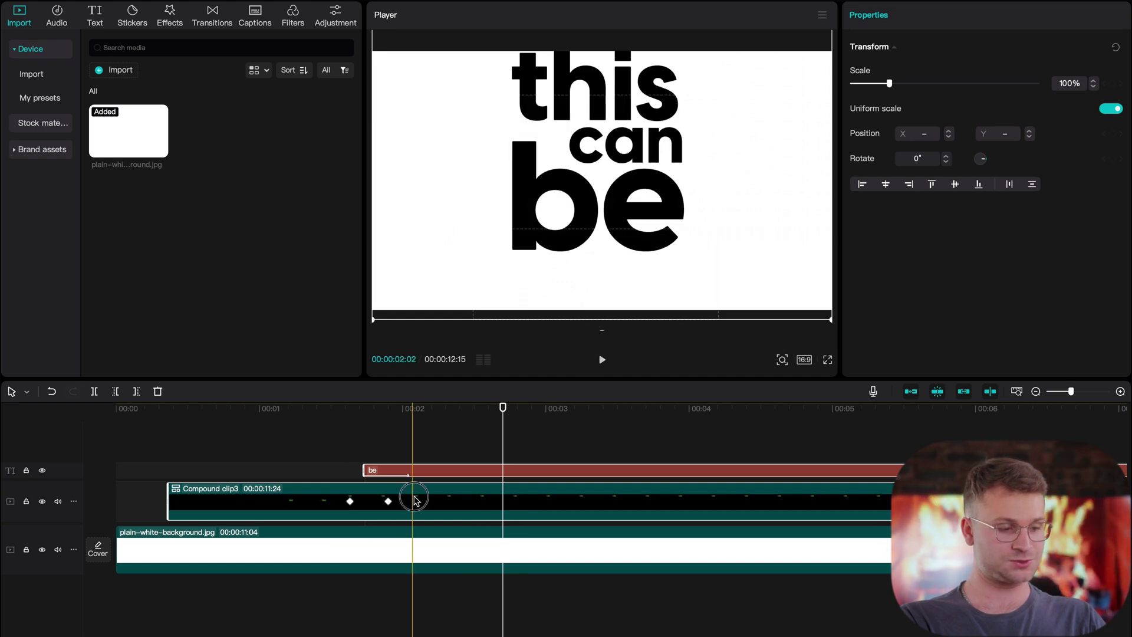
right_click(447, 509)
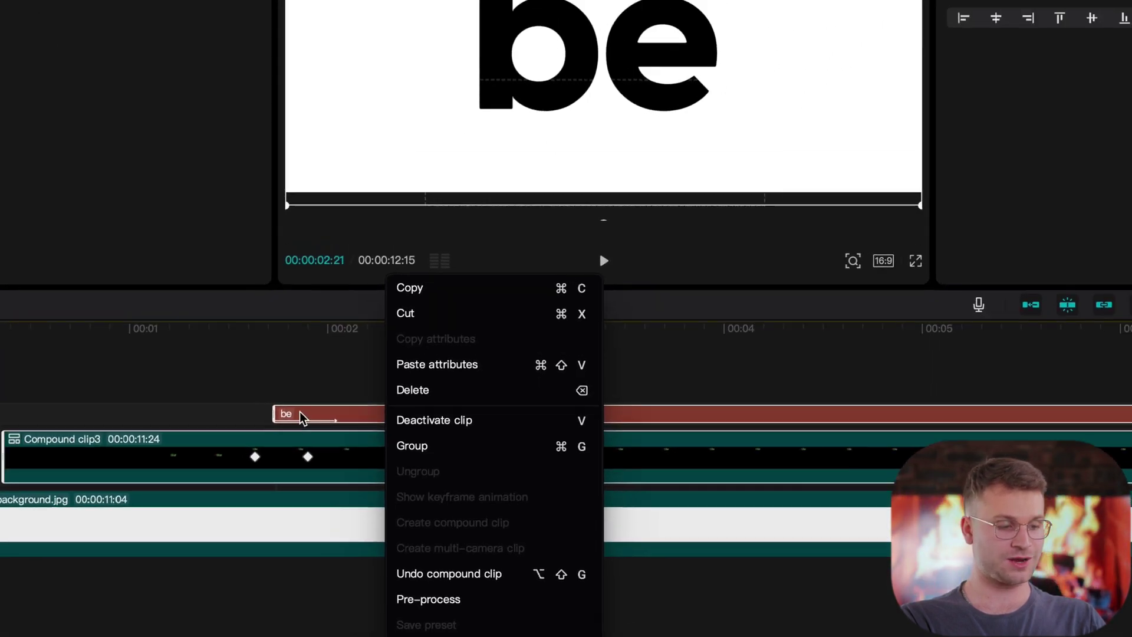
click(299, 412)
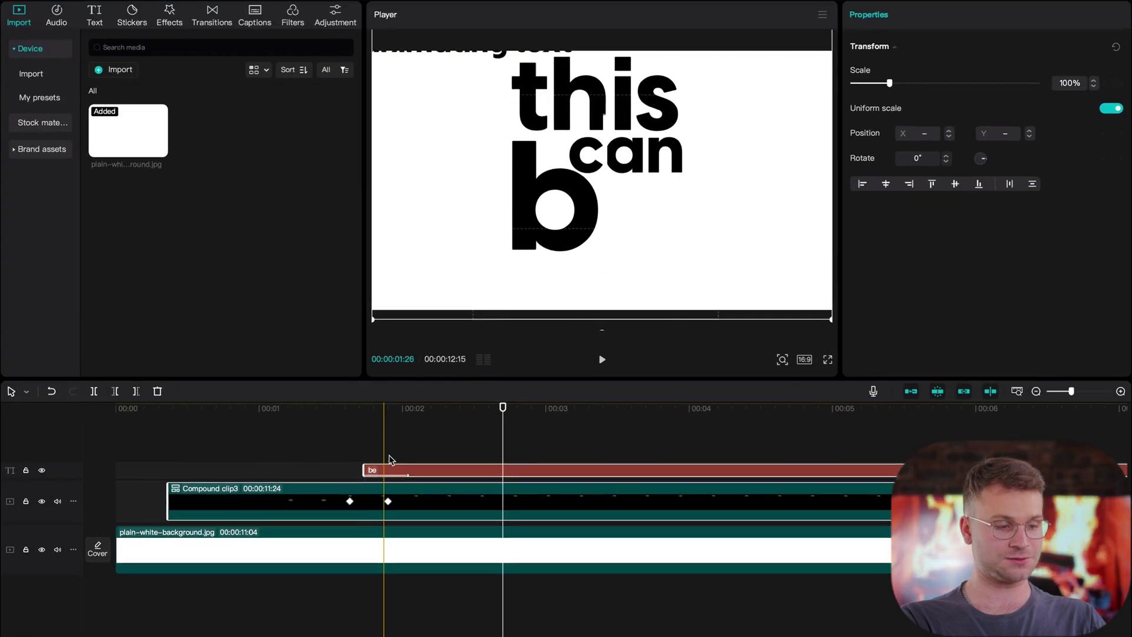
Deactivate the "be" text clip so that only the compound clip and white background render
scroll(333, 403, down, 3)
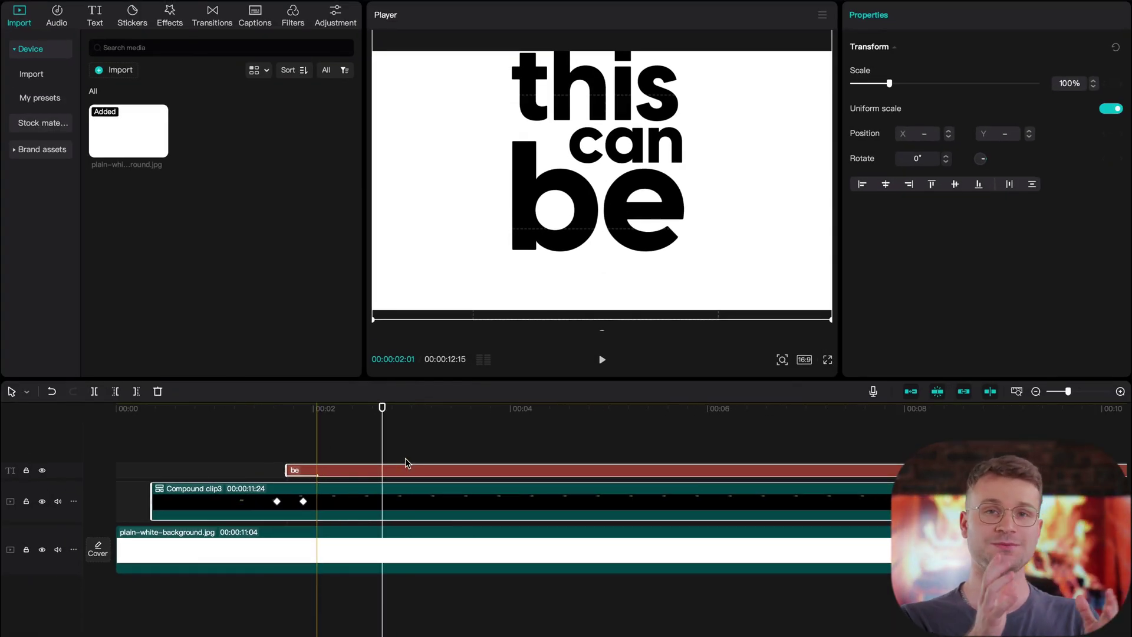
scroll(406, 462, down, 2)
click(362, 472)
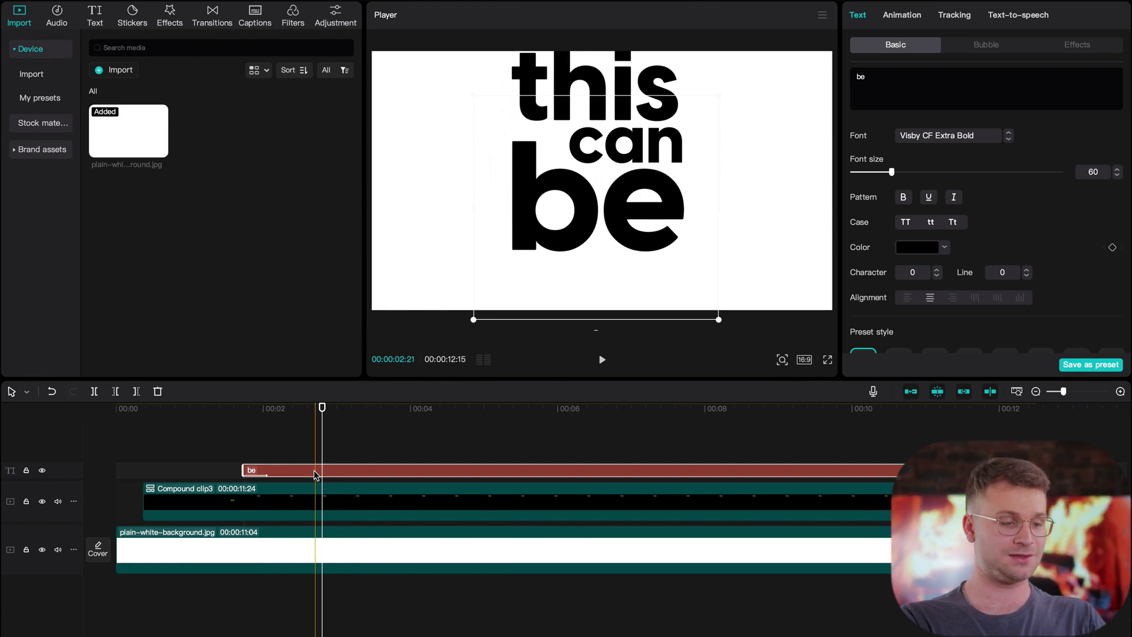
key(v)
Set the in point at the start of the timeline and the out point near the white background clip's end, about 00:00:11:01
scroll(314, 475, down, 1)
key(i)
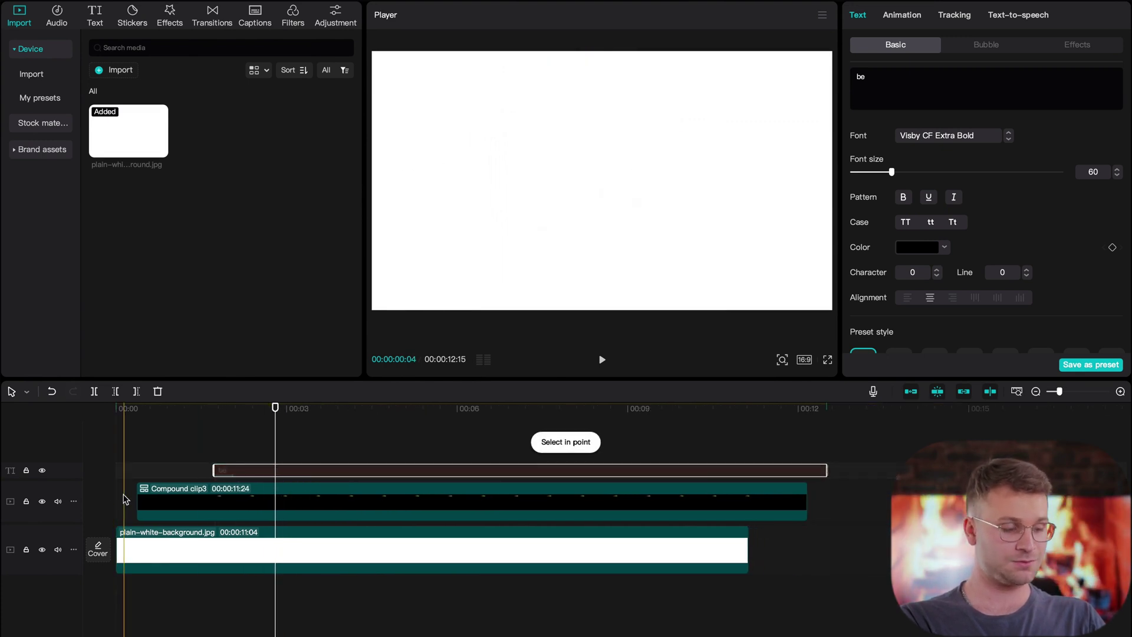
click(745, 491)
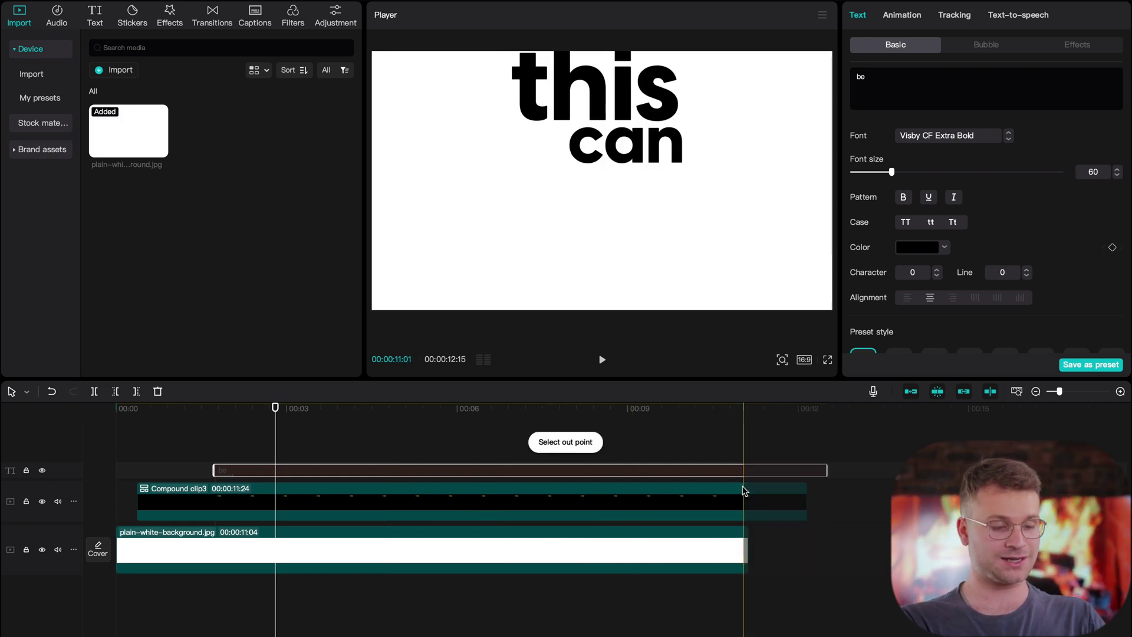
Export the marked in-to-out range as a video named "phase 1 (new)"
click(744, 490)
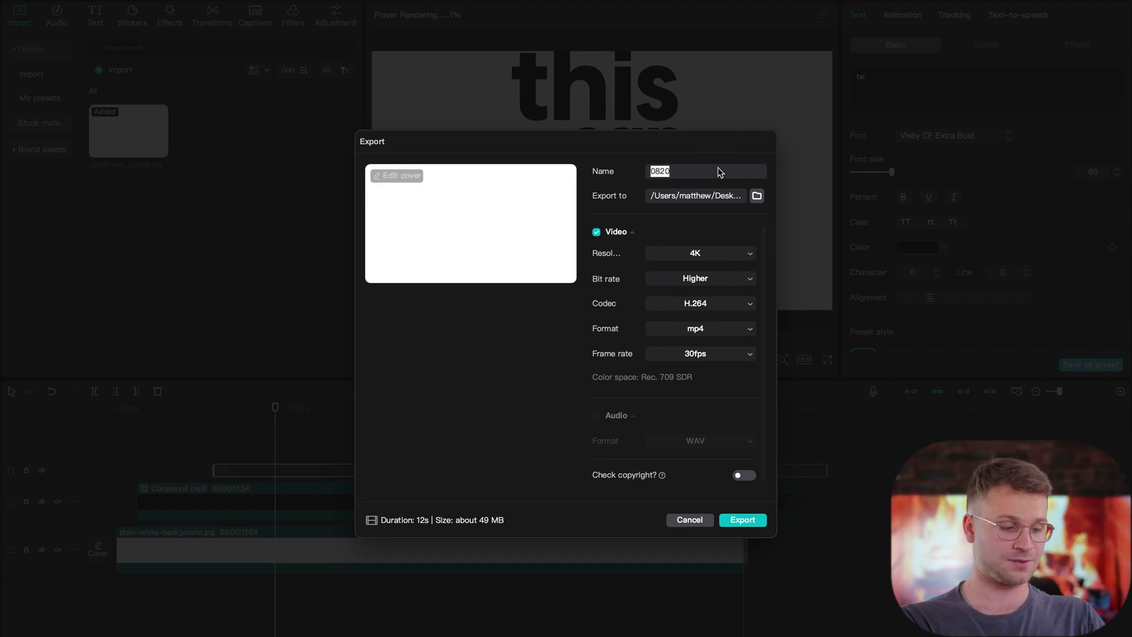
text(phase 1 (new))
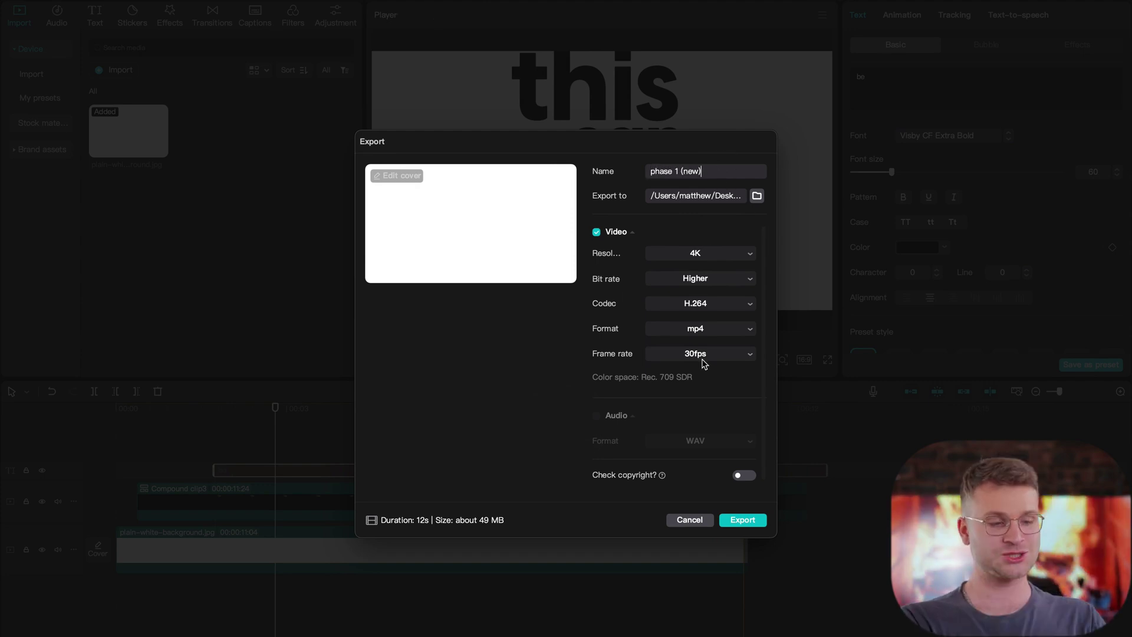
click(739, 521)
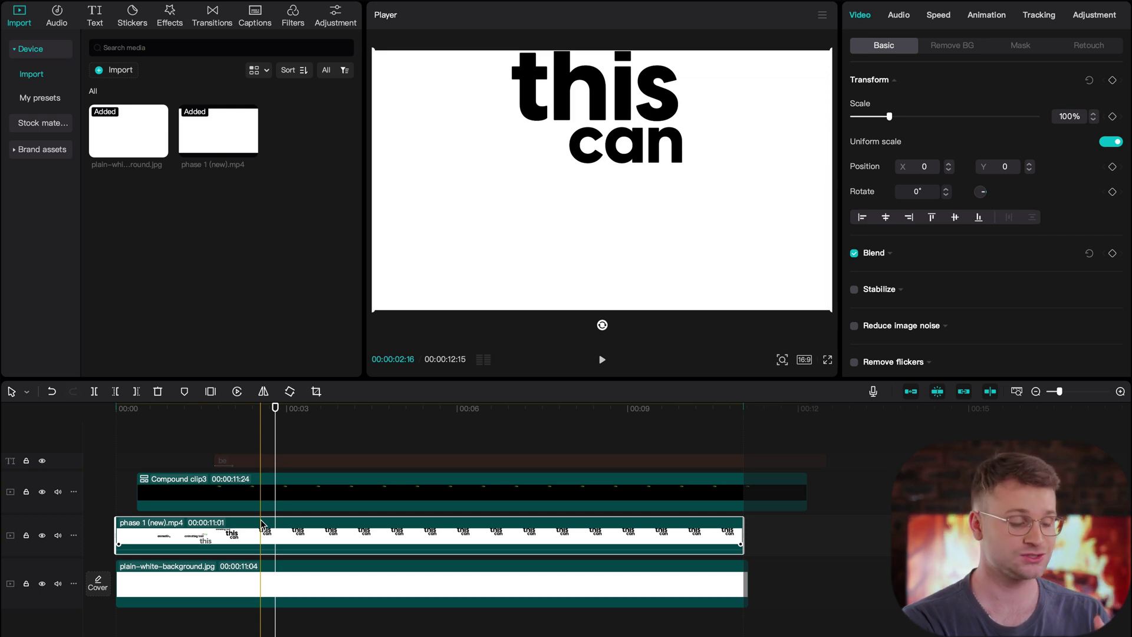
Deactivate the original compound clip and reactivate the "be" text clip above the exported "phase 1 (new)" video
click(265, 581)
click(268, 504)
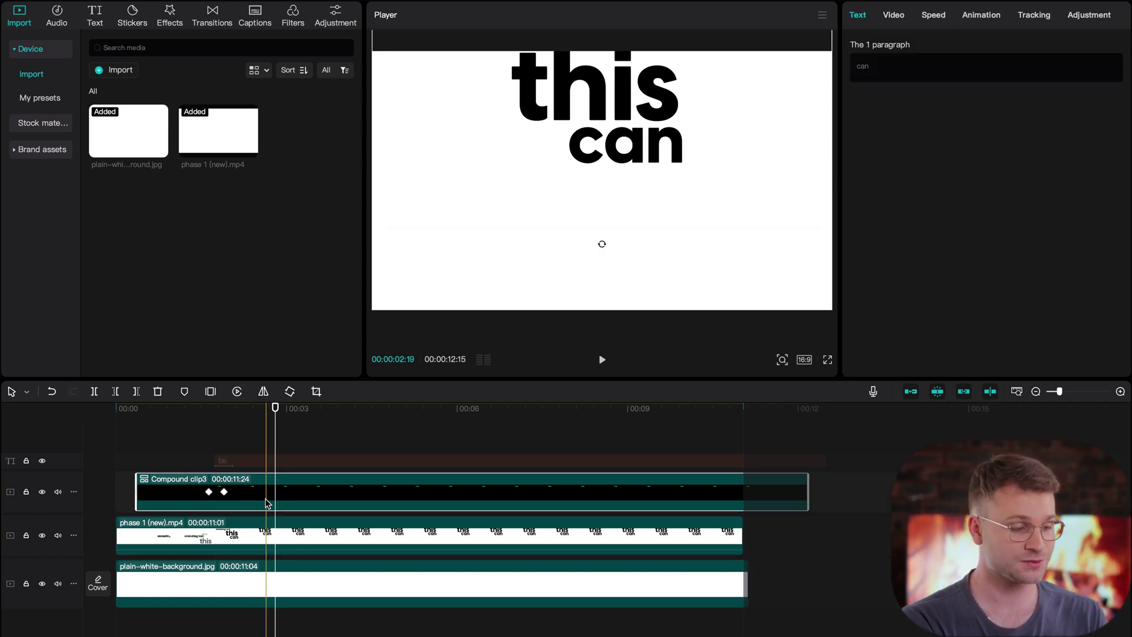
key(v)
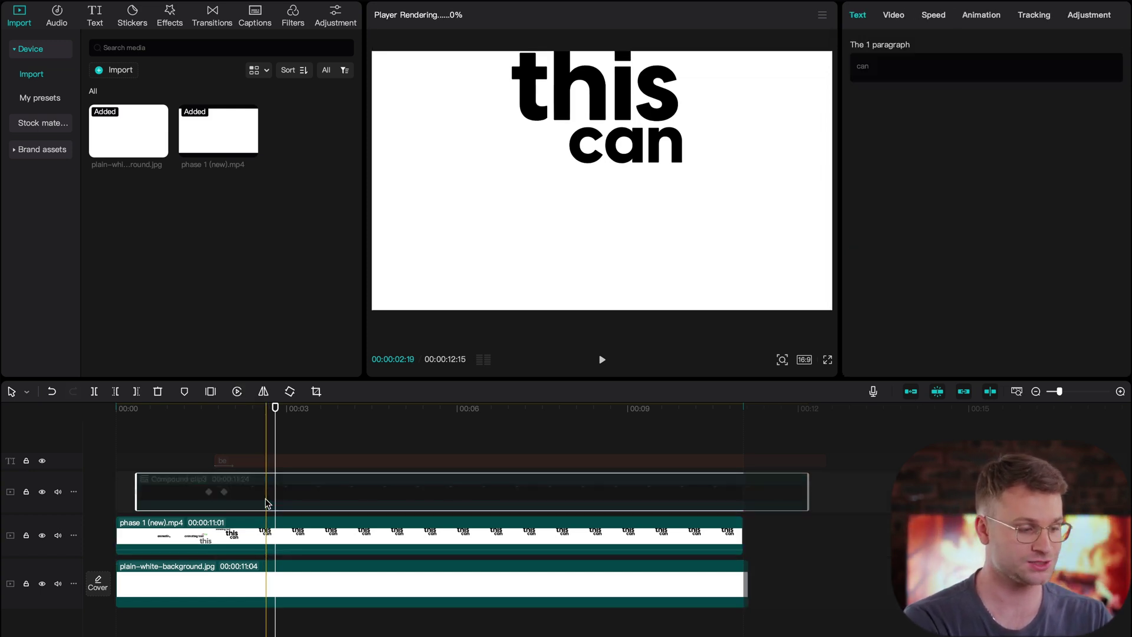
click(848, 530)
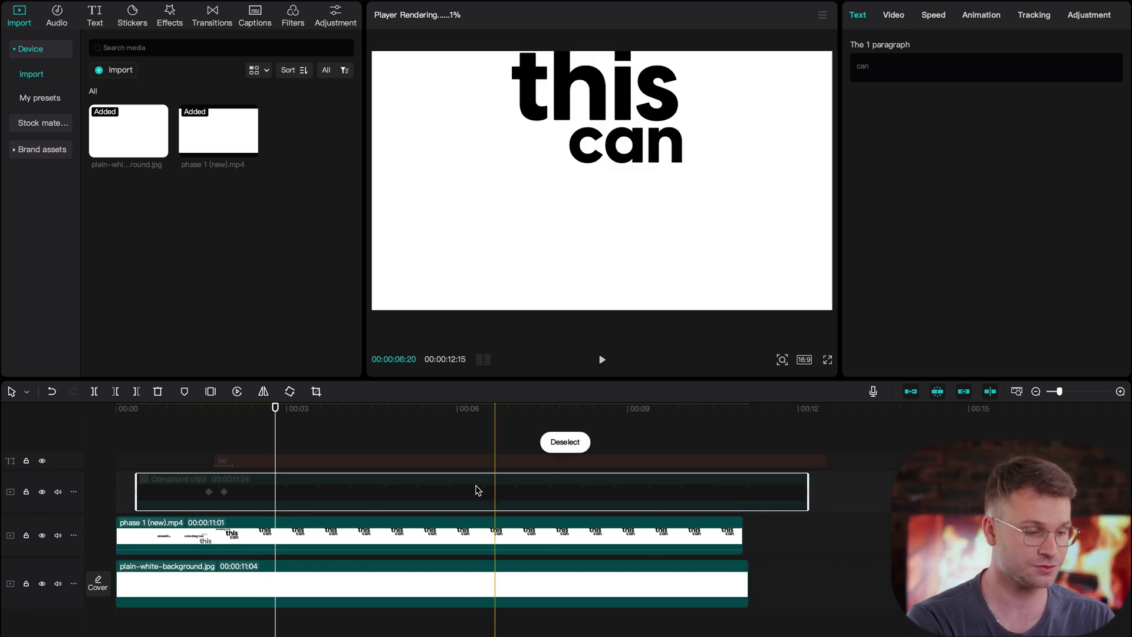
click(423, 463)
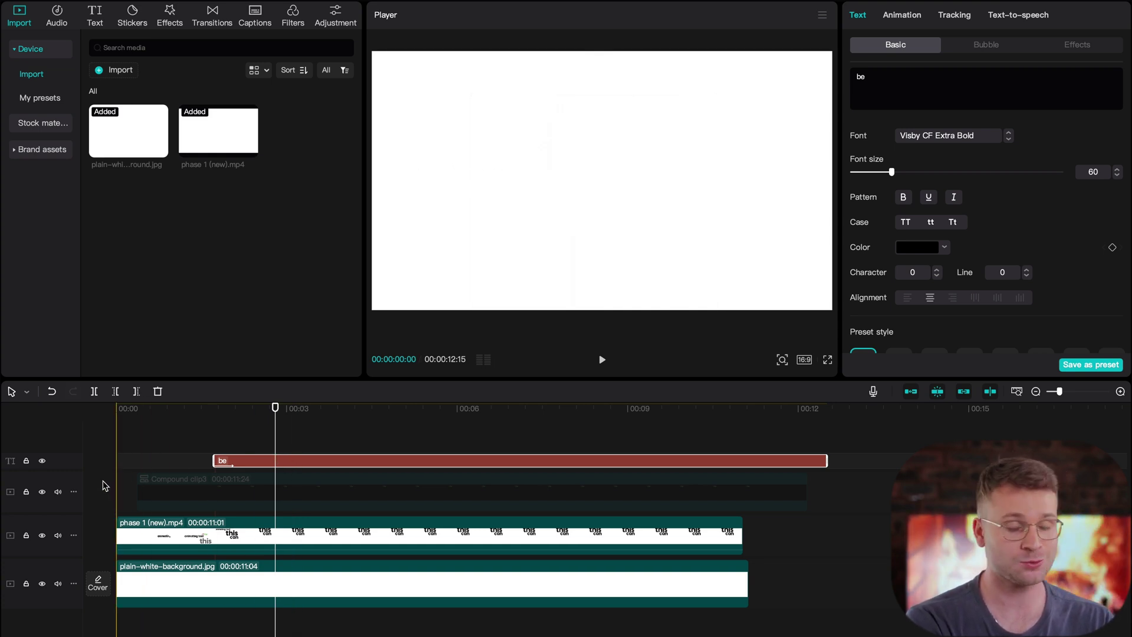
Preview the exported "phase 1 (new)" video together with the "be" text from the start of the timeline
key(space)
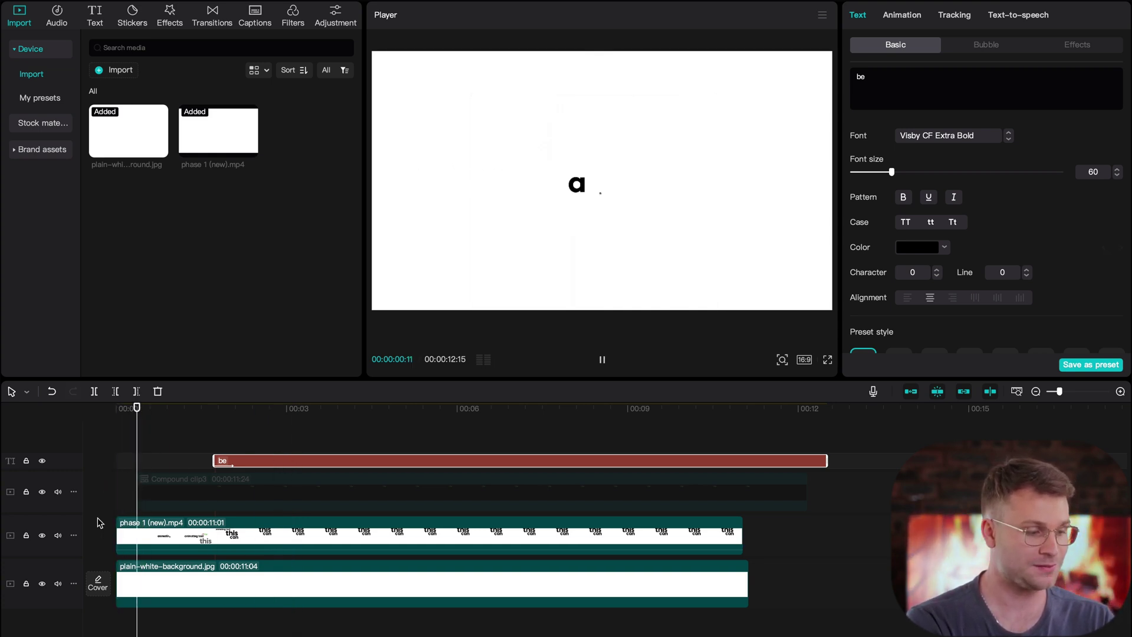
key(space)
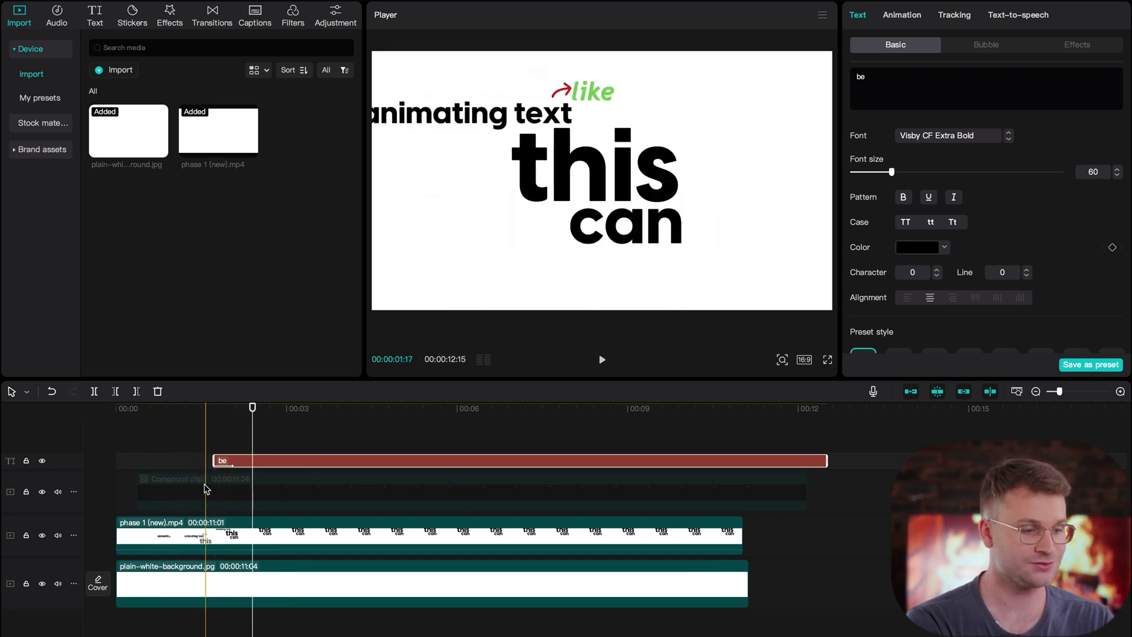
click(225, 522)
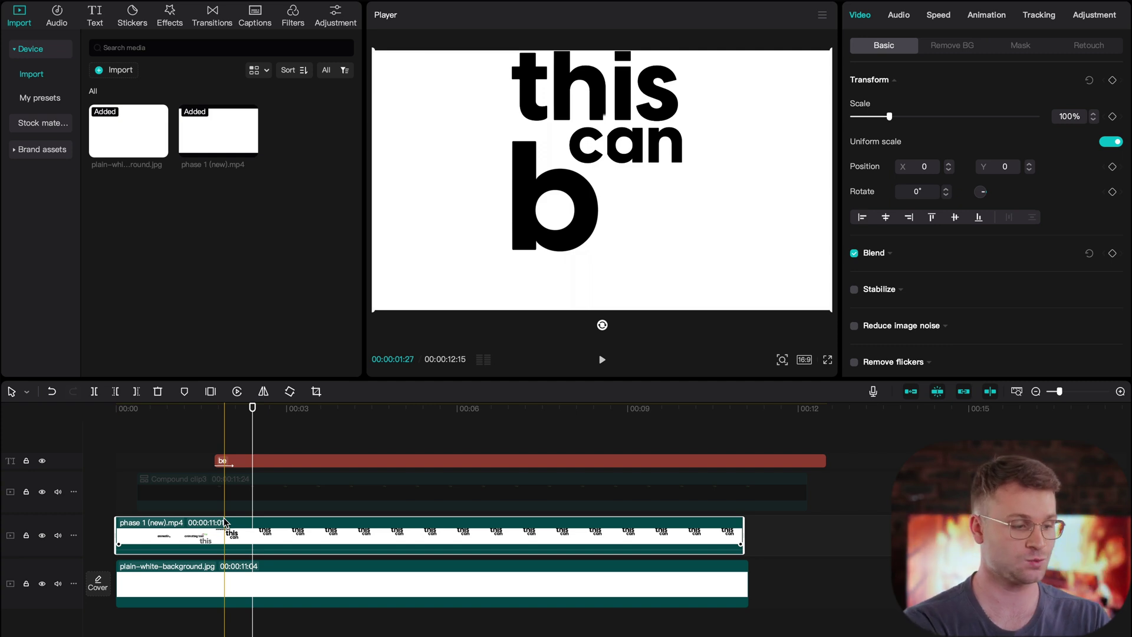
click(228, 493)
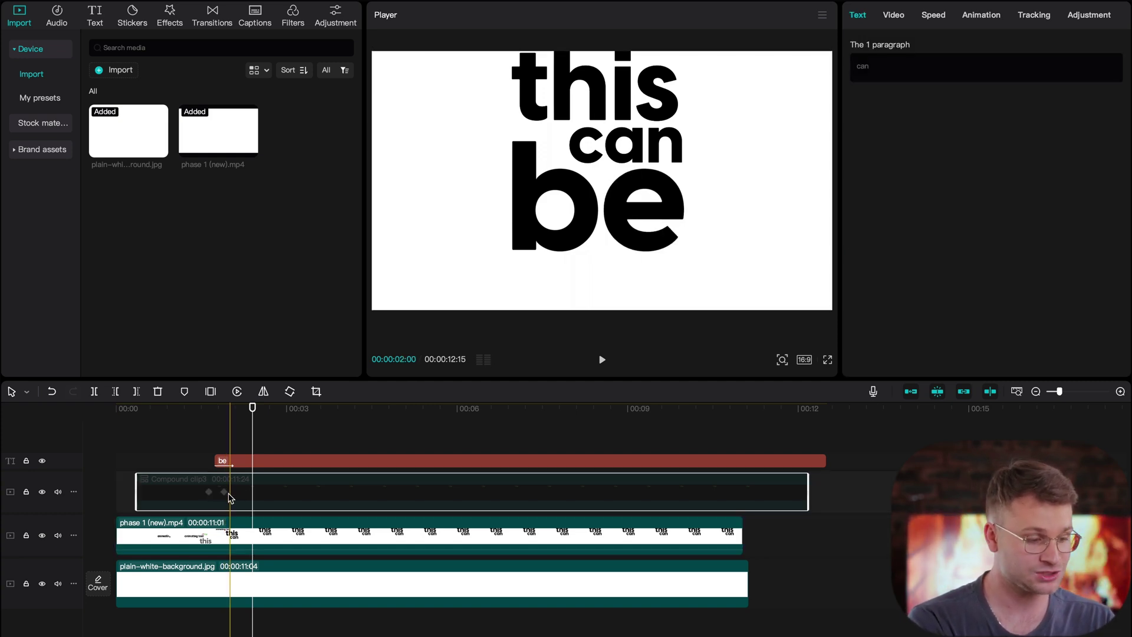
Inspect the contents of the original compound clip, then return to the main timeline and deactivate that clip again
double_click(237, 502)
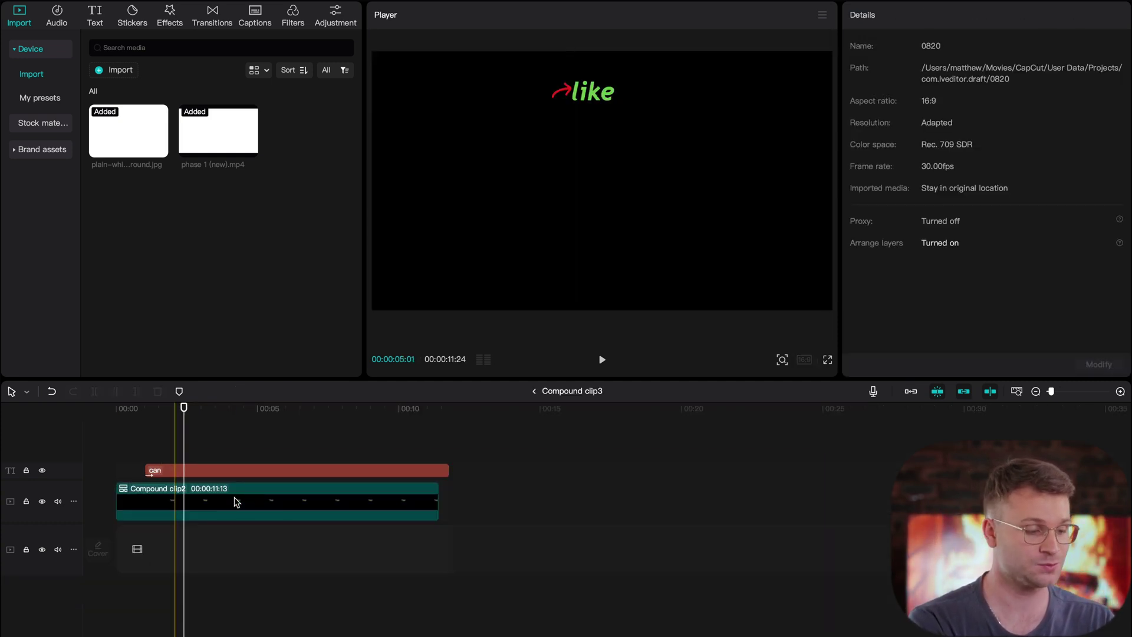
click(535, 391)
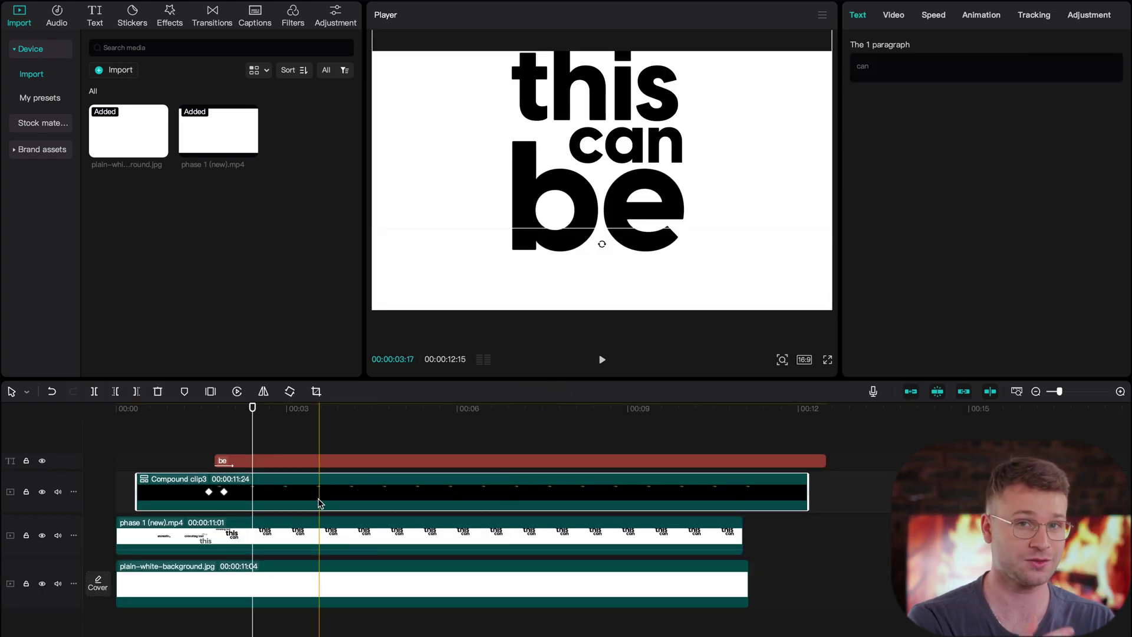
key(v)
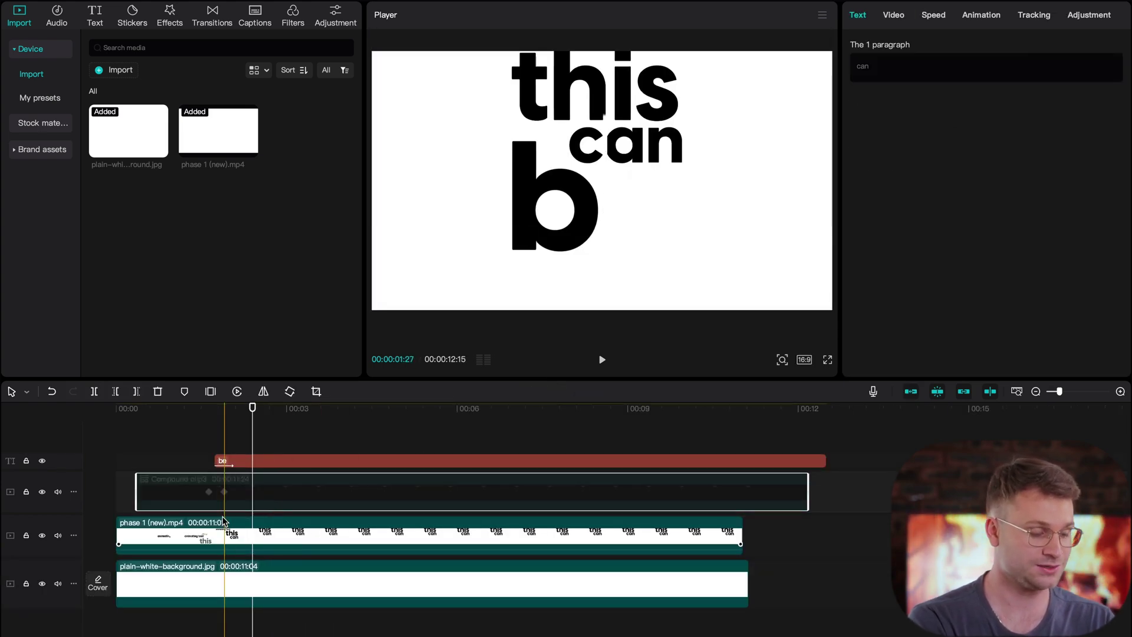
Advance the playhead frame by frame to 00:00:02:14, just after the "be" text has animated in
click(188, 511)
key(Right)
key(Right)
key(Right)
key(Right)
key(Right)
key(Right)
key(Right)
key(Right)
key(Right)
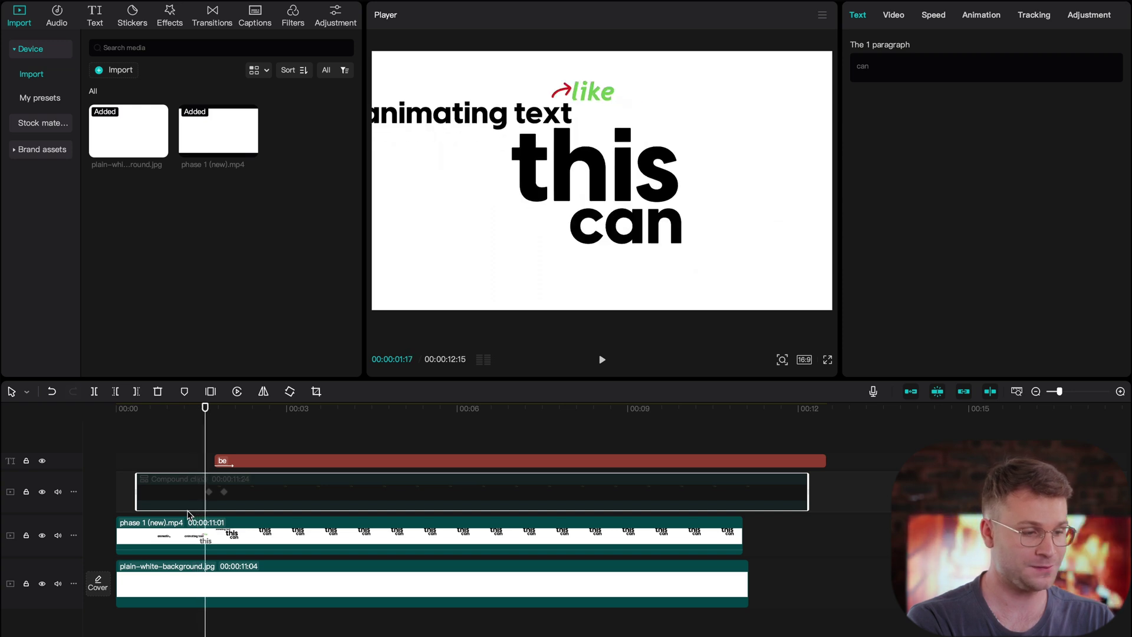
key(Right)
key(Right)
key(Right)
key(Right)
key(Right)
key(Right)
key(Right)
key(Right)
key(Right)
key(Right)
key(Right)
key(Right)
key(Right)
key(Right)
key(Right)
key(Right)
key(Right)
key(Right)
key(Right)
key(Right)
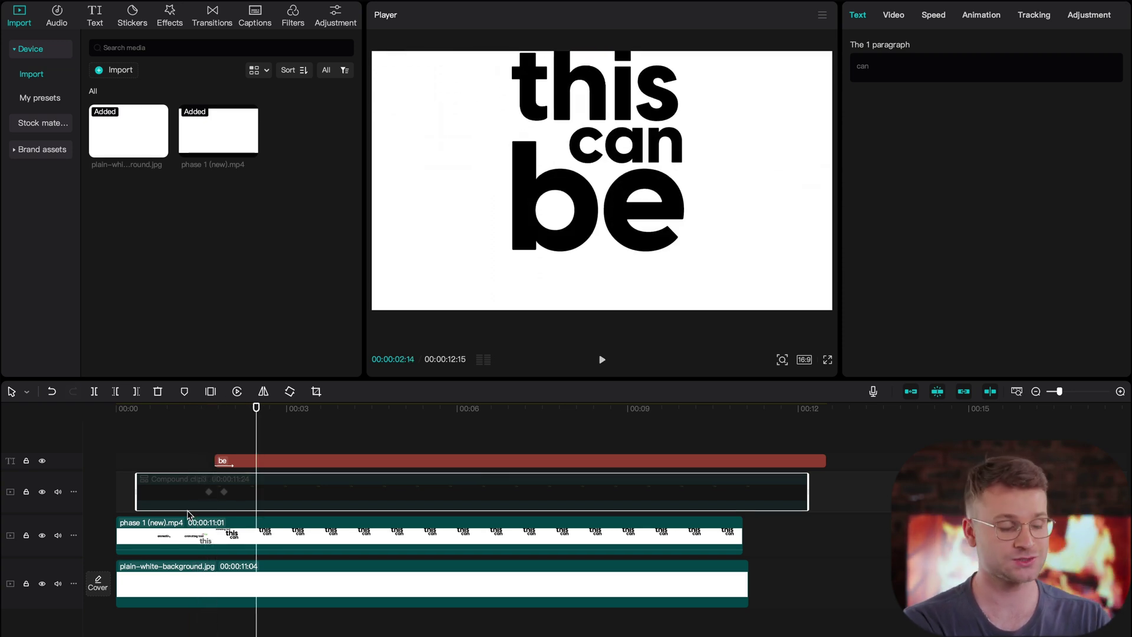
Combine the "be" text and the "phase 1 (new)" video into a compound clip and stack it above the deactivated compound clip
click(255, 463)
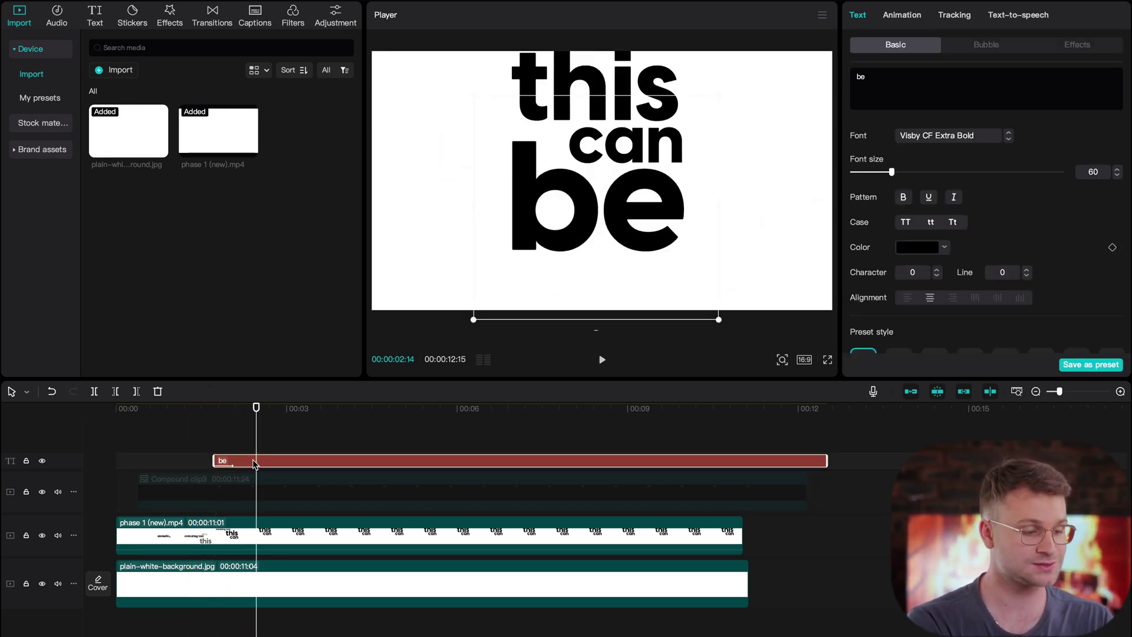
click(255, 534)
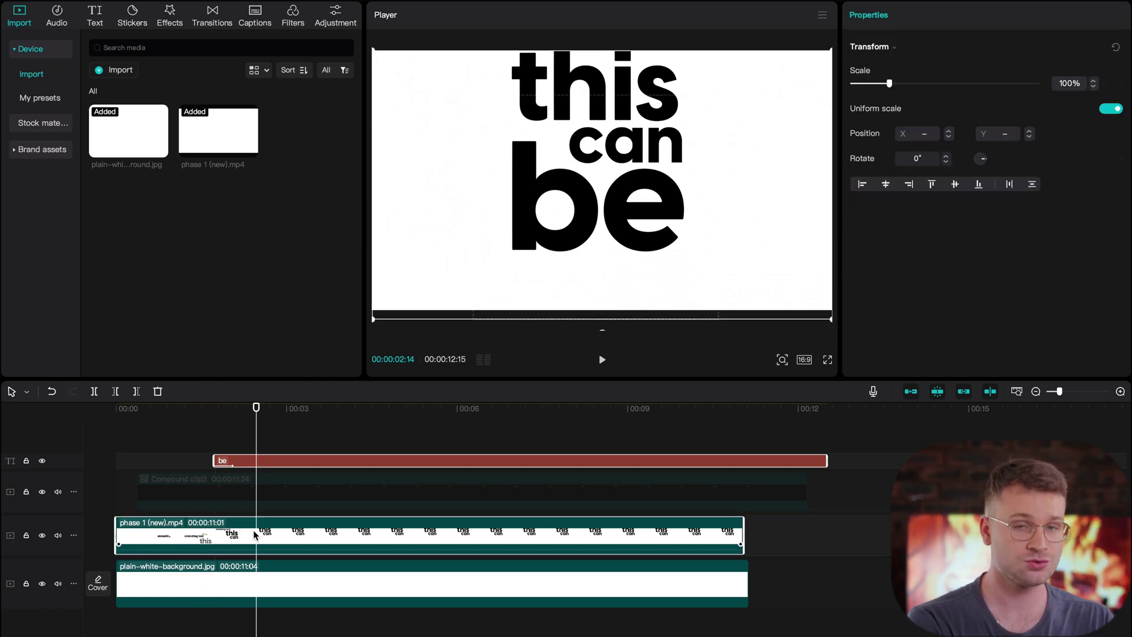
key(alt+g)
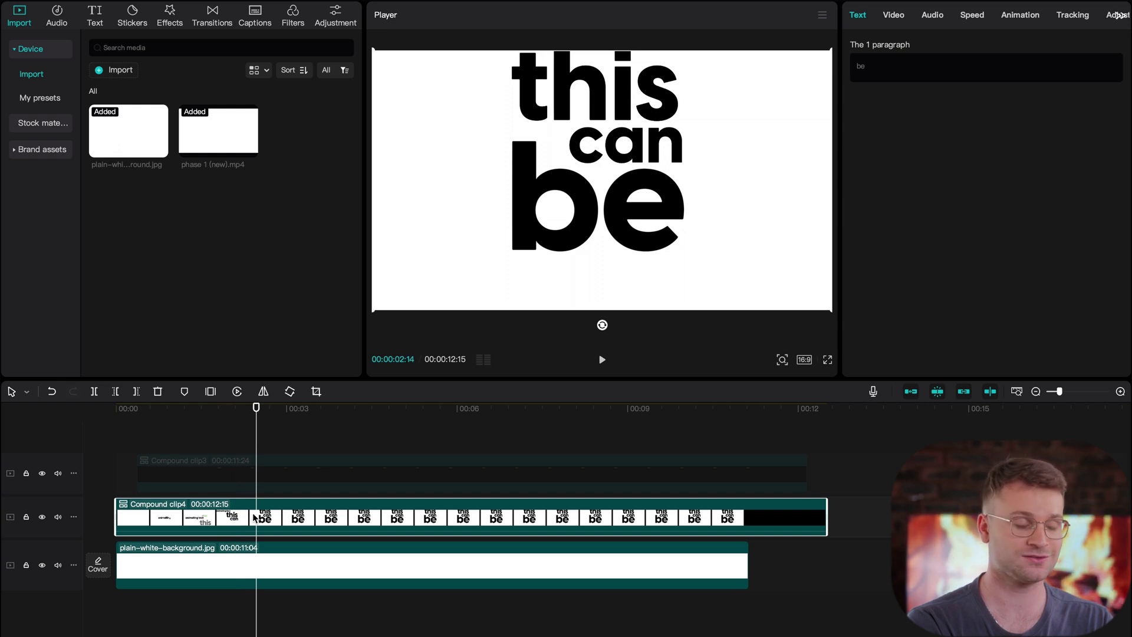
mouse_move(255, 517)
mouse_down()
mouse_move(254, 537)
mouse_move(259, 478)
mouse_move(253, 552)
mouse_move(255, 526)
mouse_up()
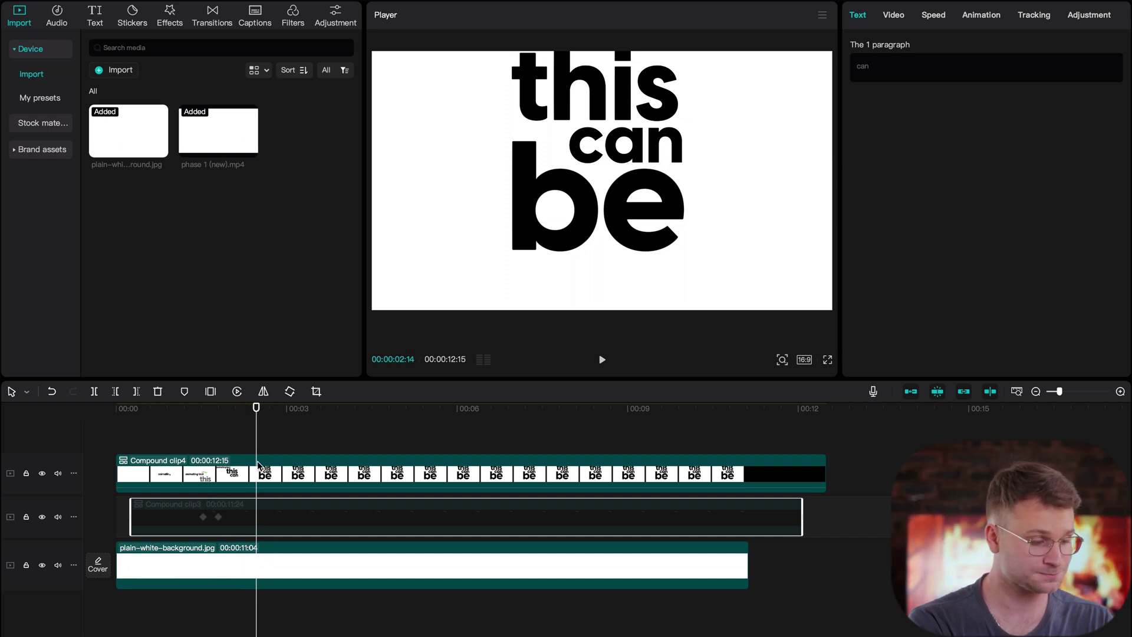
Copy the "can" text from inside the deactivated compound clip, paste it into the main timeline at 00:00:02:14 and reword it as "challenging"
double_click(260, 517)
click(184, 471)
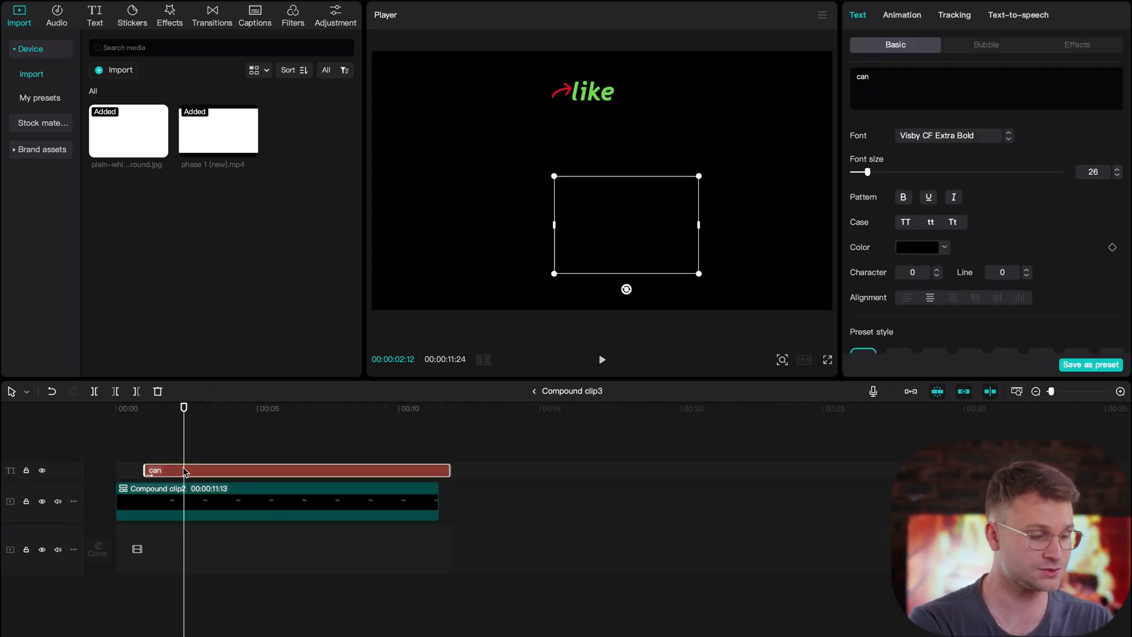
click(536, 392)
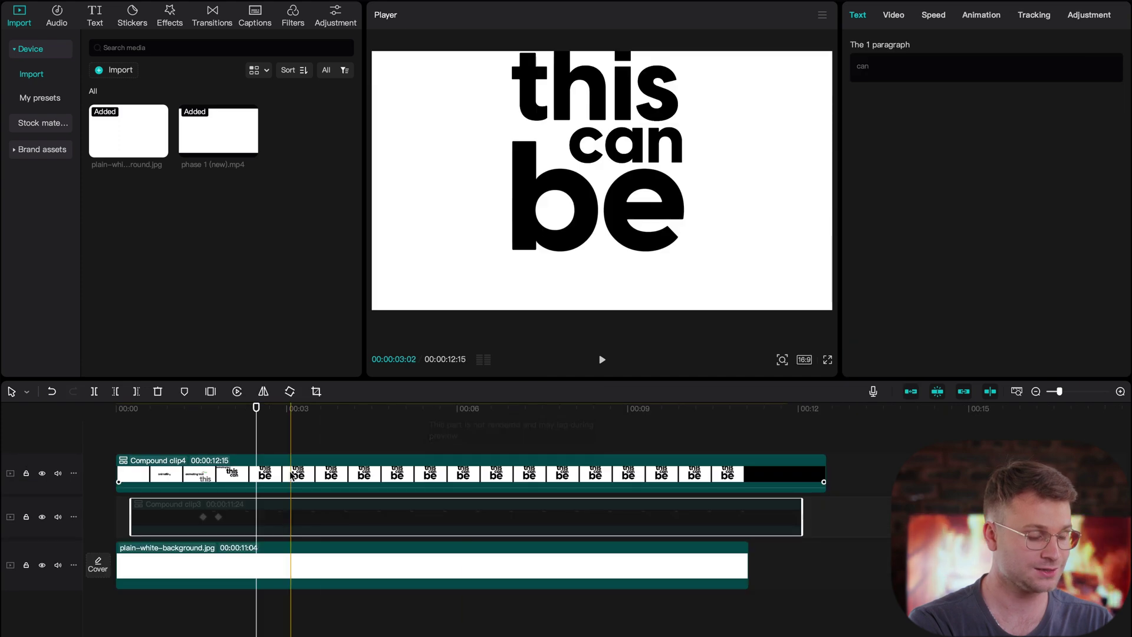
key(ctrl+v)
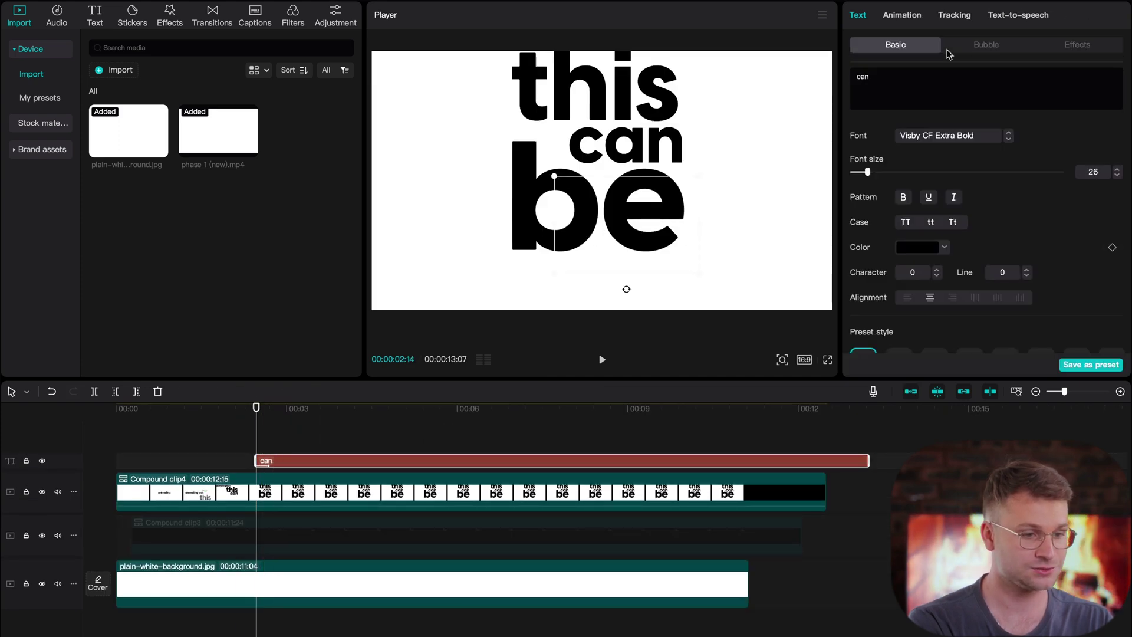
text(ing)
Remove the in animation from the "challenging" text and move it beneath "be" with their right edges aligned
click(901, 15)
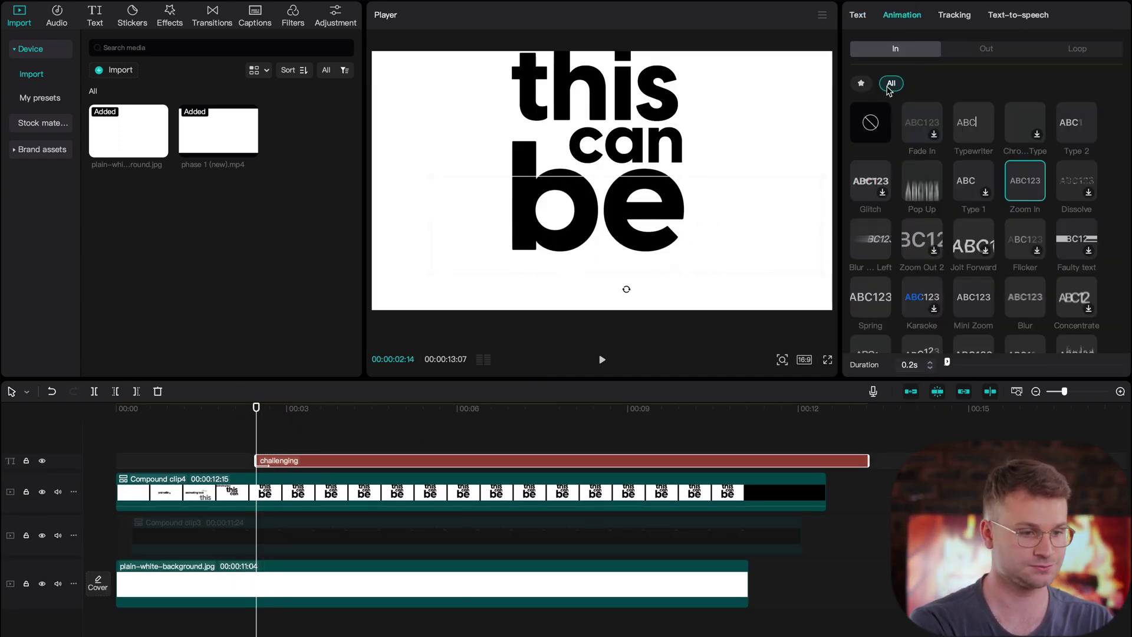
click(874, 112)
drag(621, 237, 496, 296)
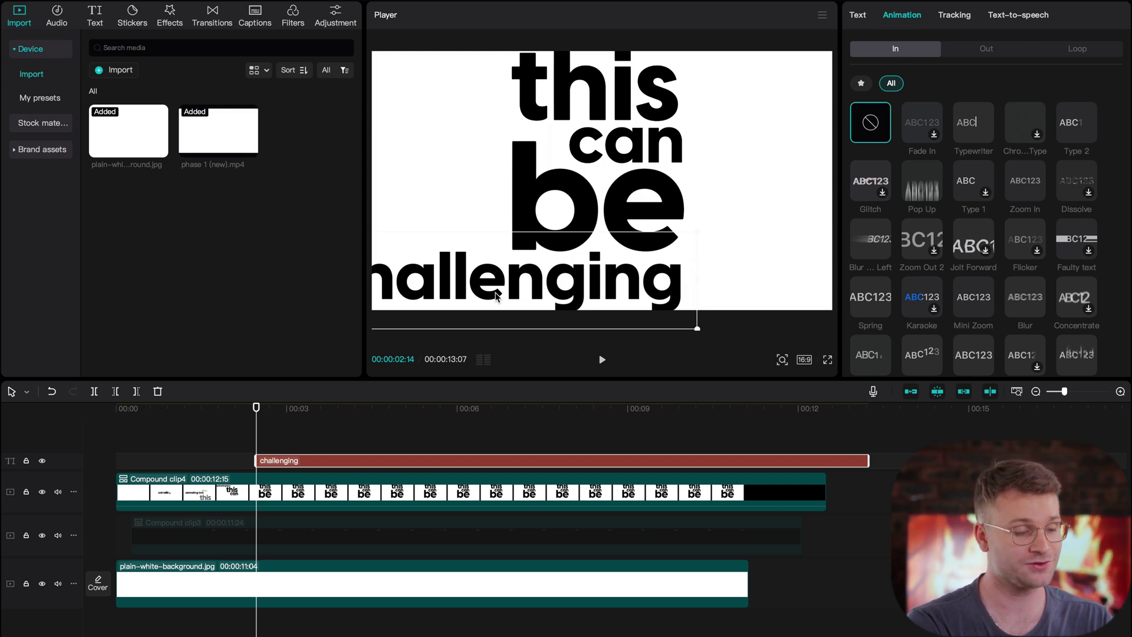
Apply the Zoom In entrance animation to the "challenging" text clip
click(256, 494)
click(277, 460)
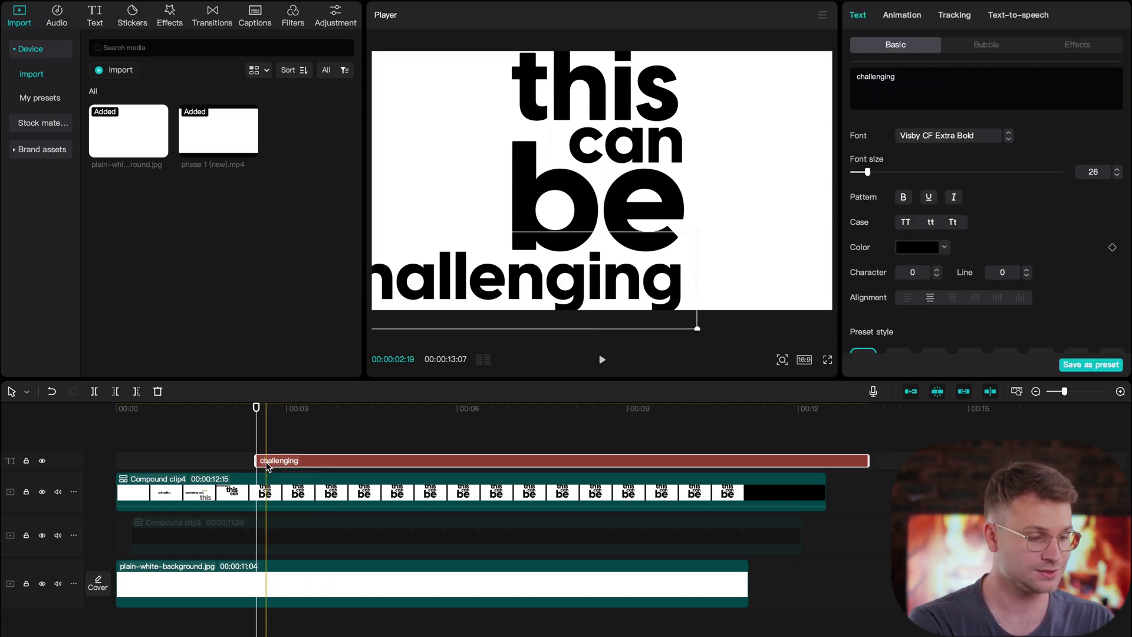
click(902, 15)
click(1019, 184)
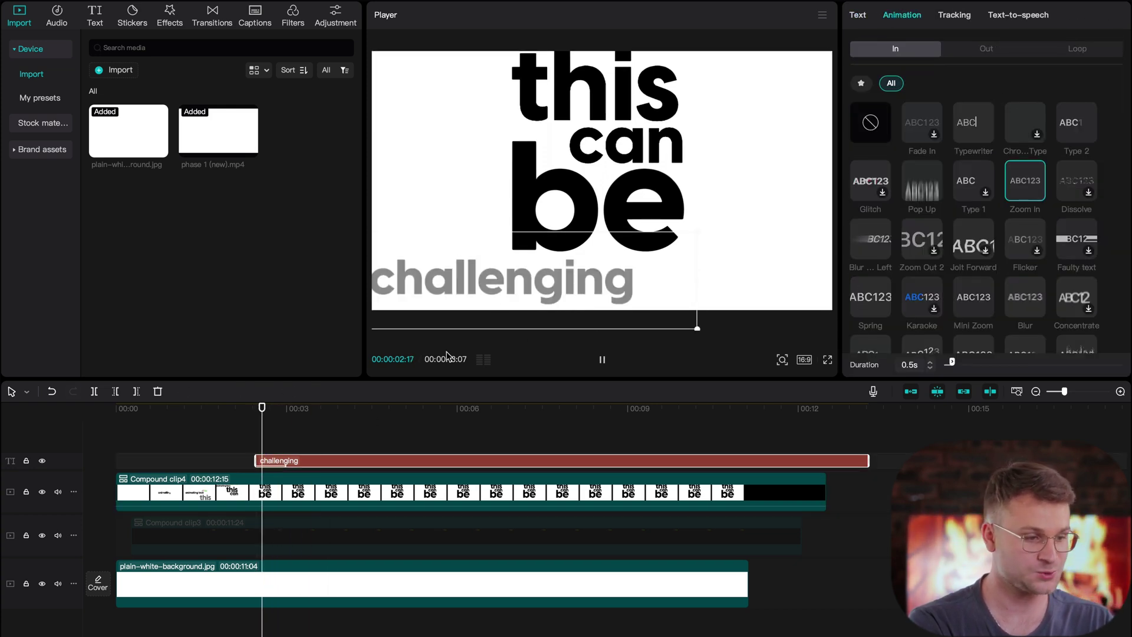
Keyframe the new compound clip's scale and position at 00:00:02:05 and 00:00:02:19, moving it to X 1016, Y 322 and shrinking it at the second keyframe
click(249, 496)
click(240, 484)
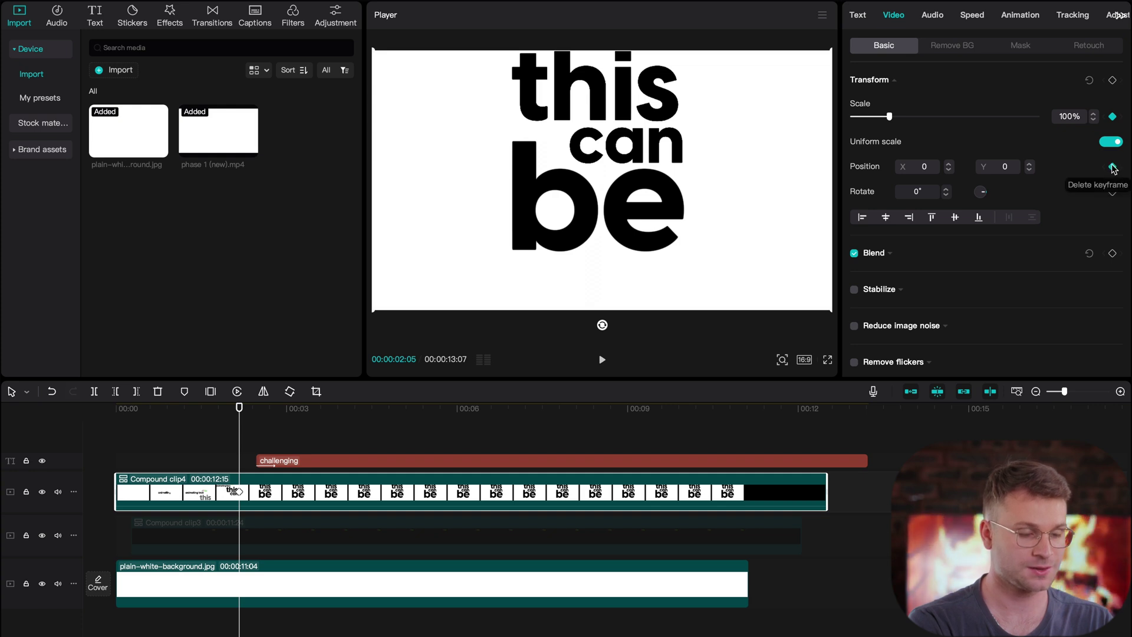
key(Right)
key(Right)
key(Right)
key(Right)
key(Right)
key(Right)
key(Right)
key(Right)
key(Right)
key(Right)
key(Right)
key(Right)
key(Right)
key(Right)
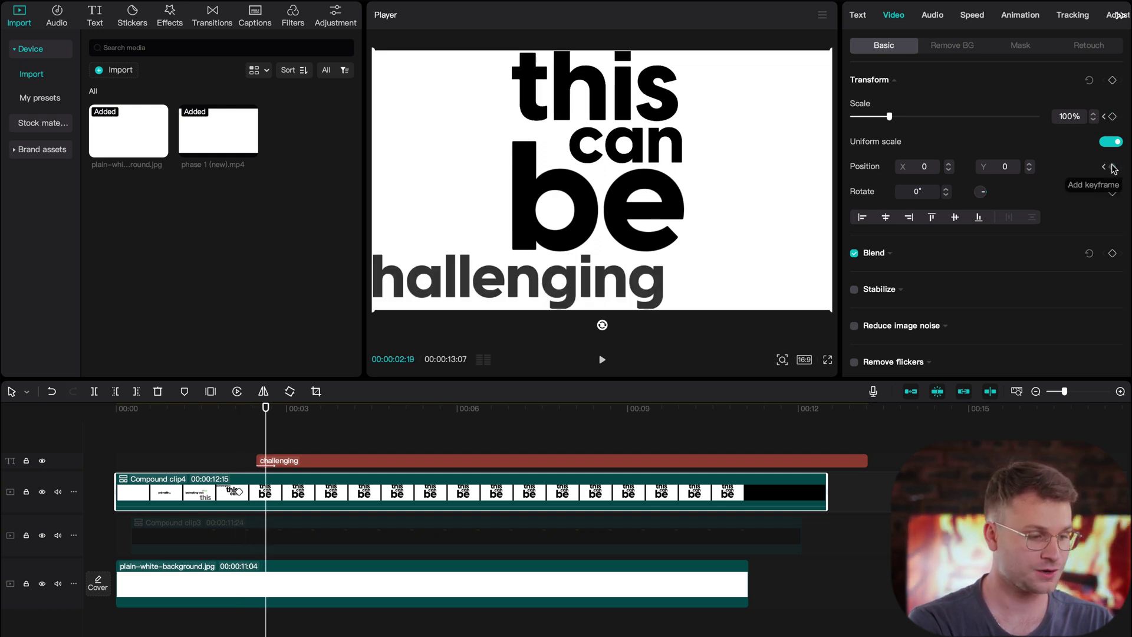
drag(581, 189, 691, 148)
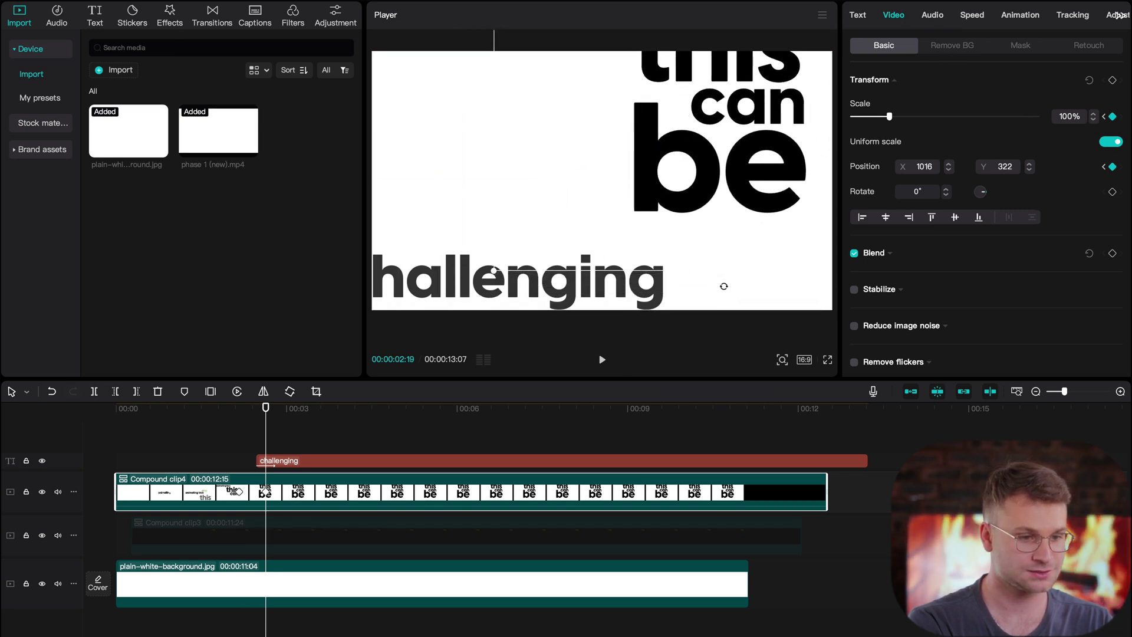
Move the "challenging" text up and to the right directly beneath the shifted "be", and preview from 00:00:01:15
click(532, 279)
drag(533, 279, 653, 229)
click(201, 458)
key(space)
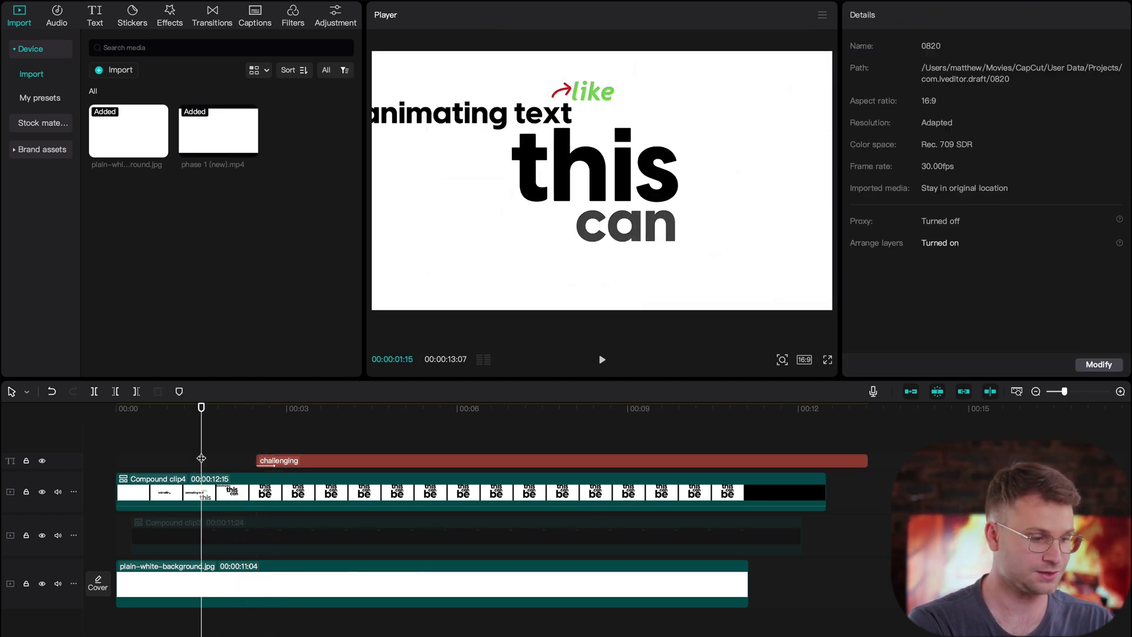
Shift the compound clip's first keyframes a few frames later, closer to the start of "challenging", and check the frame at the second keyframe
click(242, 492)
scroll(242, 493, up, 3)
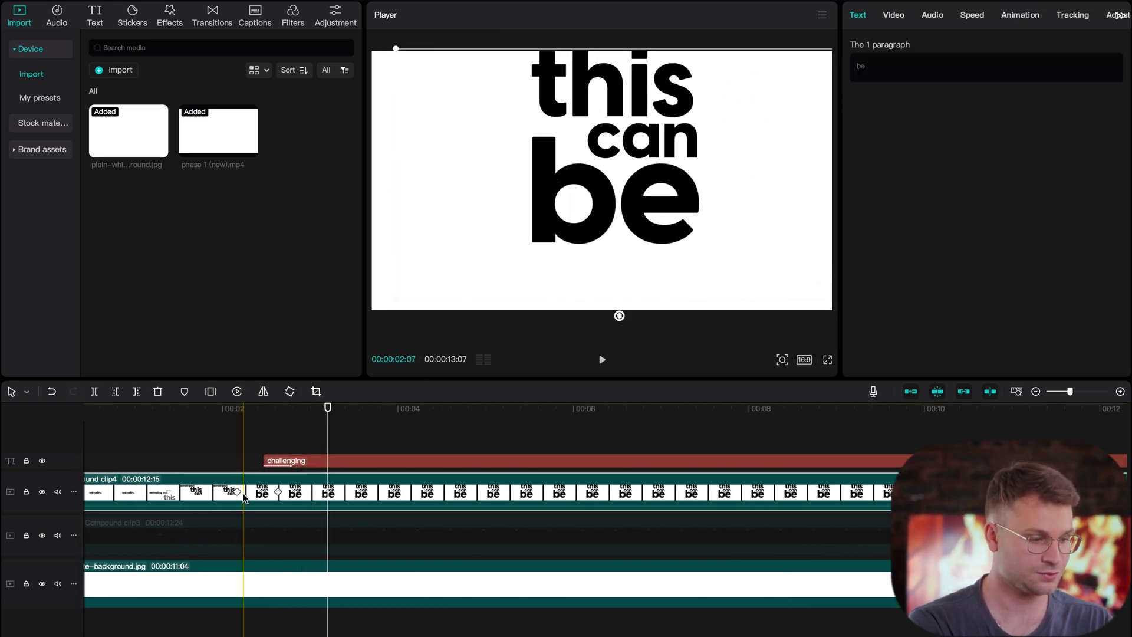
click(237, 409)
click(278, 493)
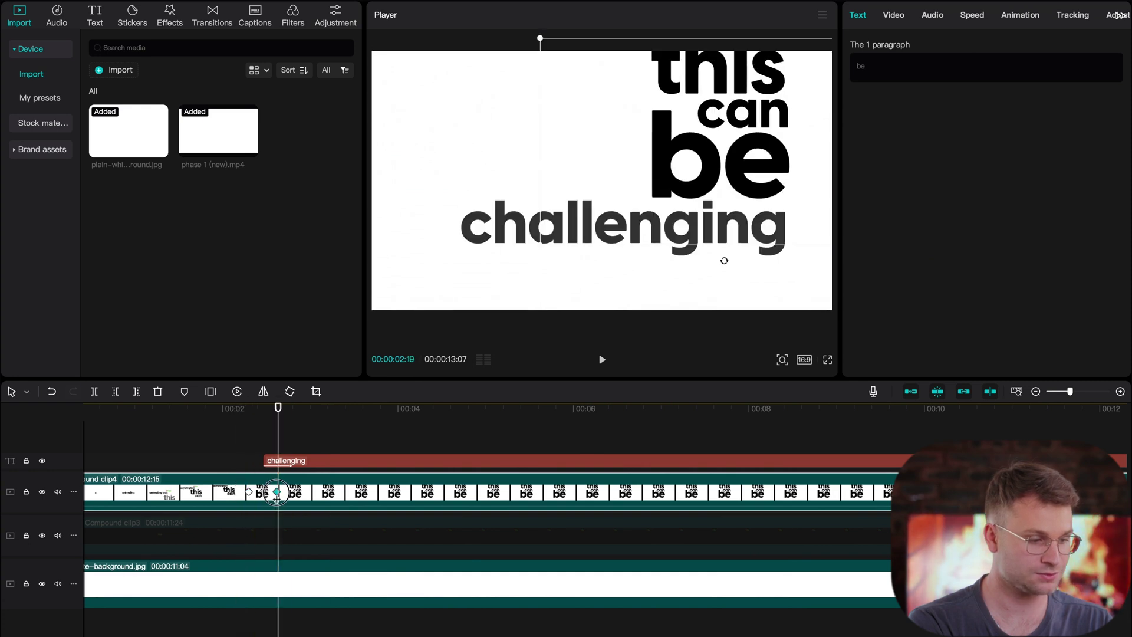
Shorten the "challenging" text's Zoom In animation to 0.2 s
click(327, 460)
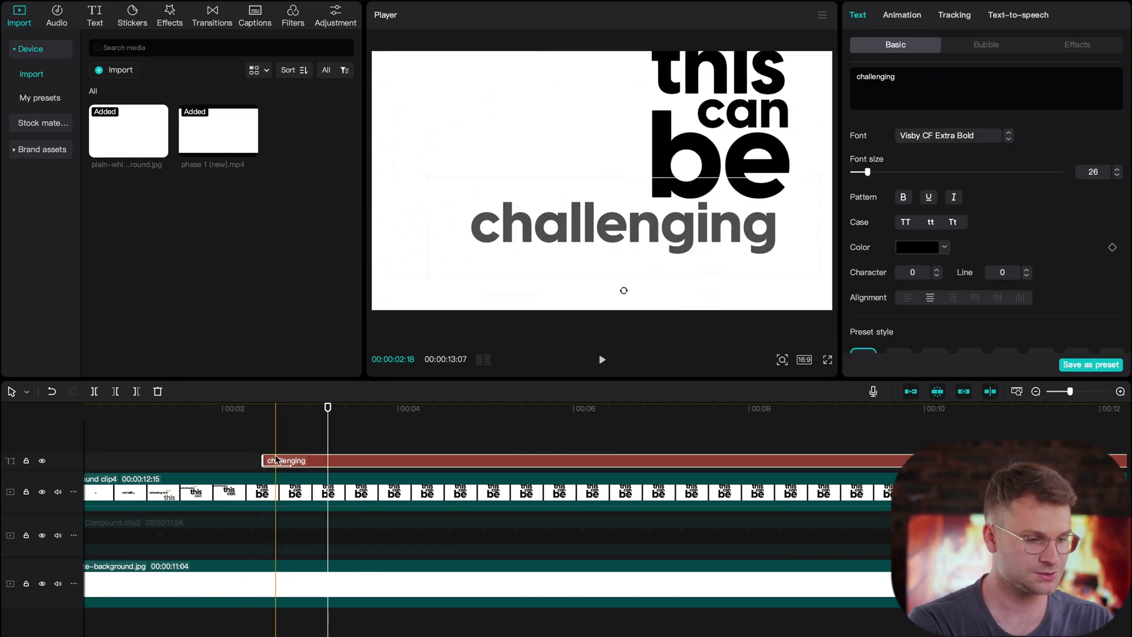
click(903, 15)
click(929, 362)
click(929, 362)
click(931, 368)
click(931, 368)
click(932, 369)
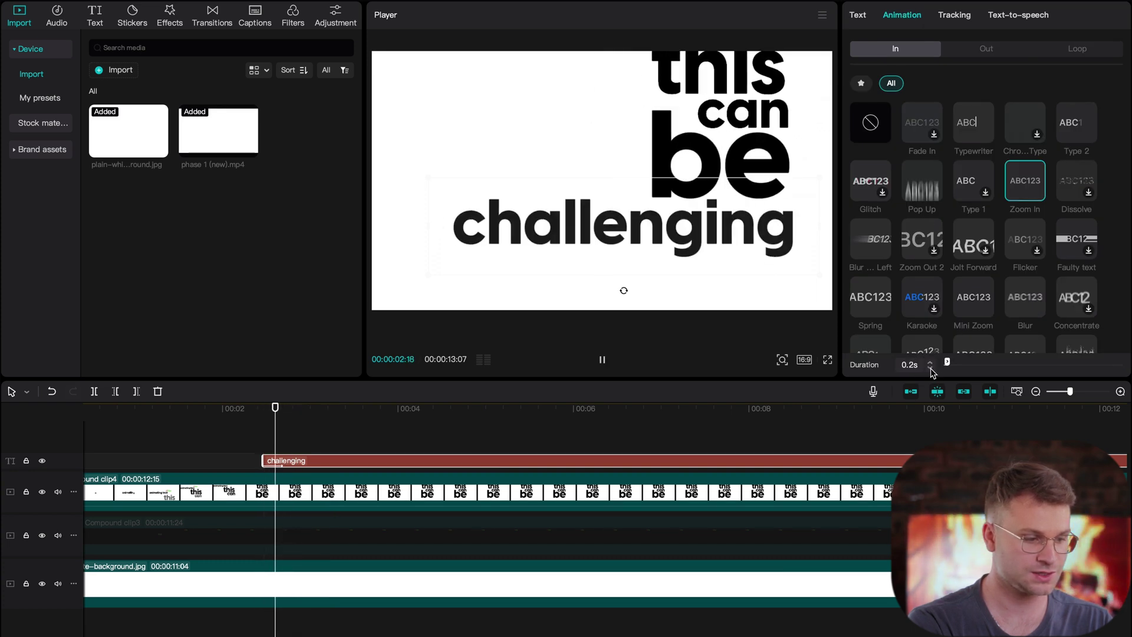
Check the frames around the clip's keyframed shift and combine the clip with the "challenging" text into a new compound clip
click(177, 450)
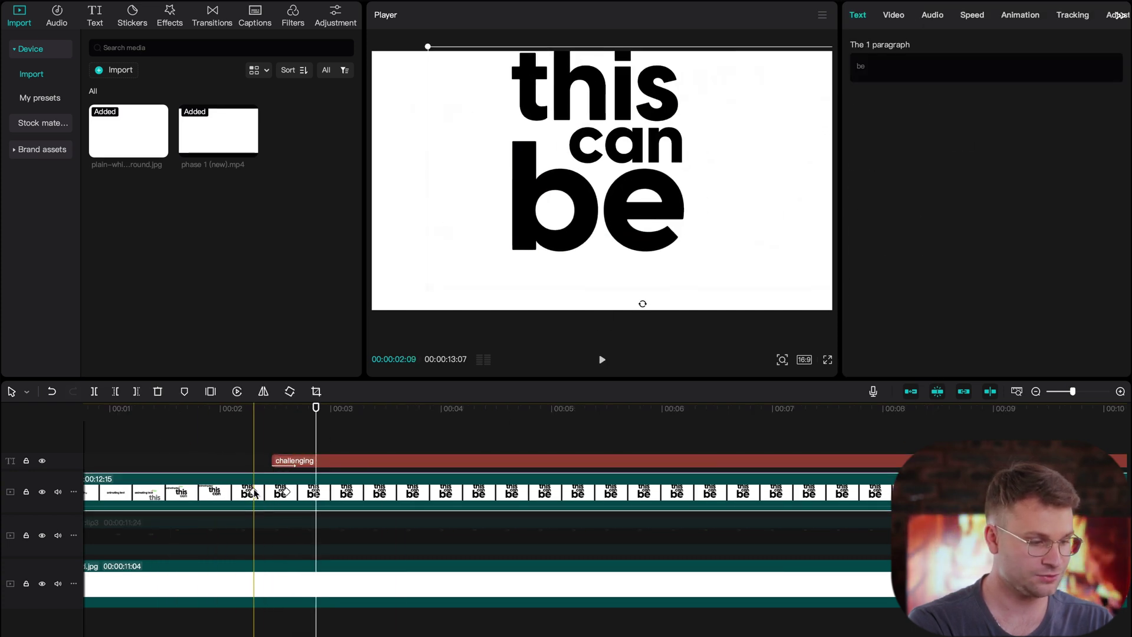
click(253, 492)
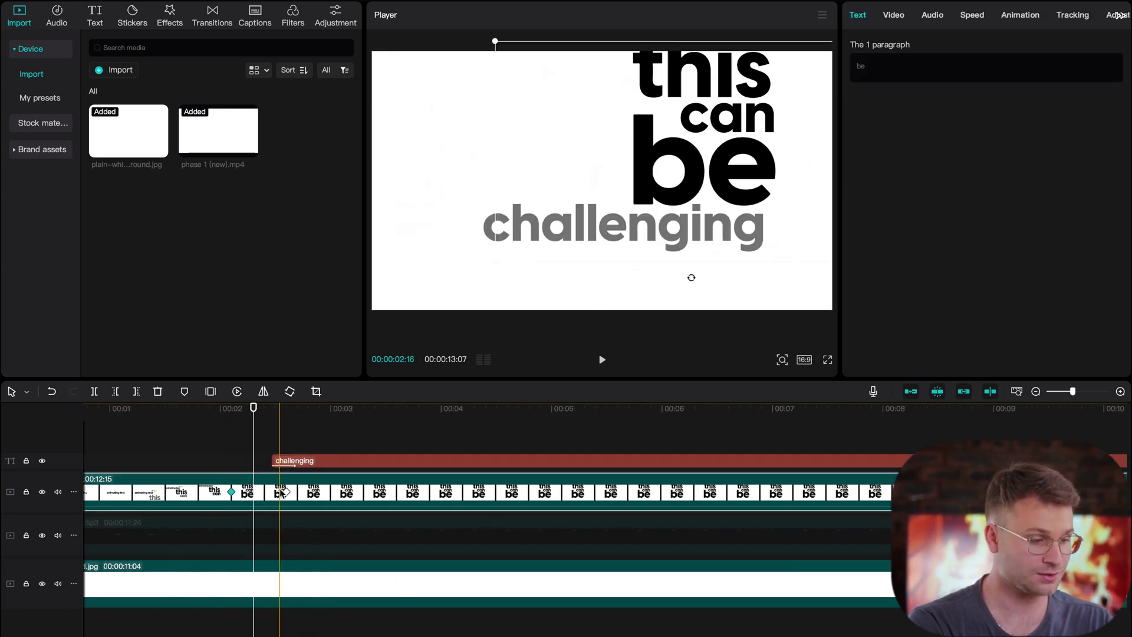
click(283, 460)
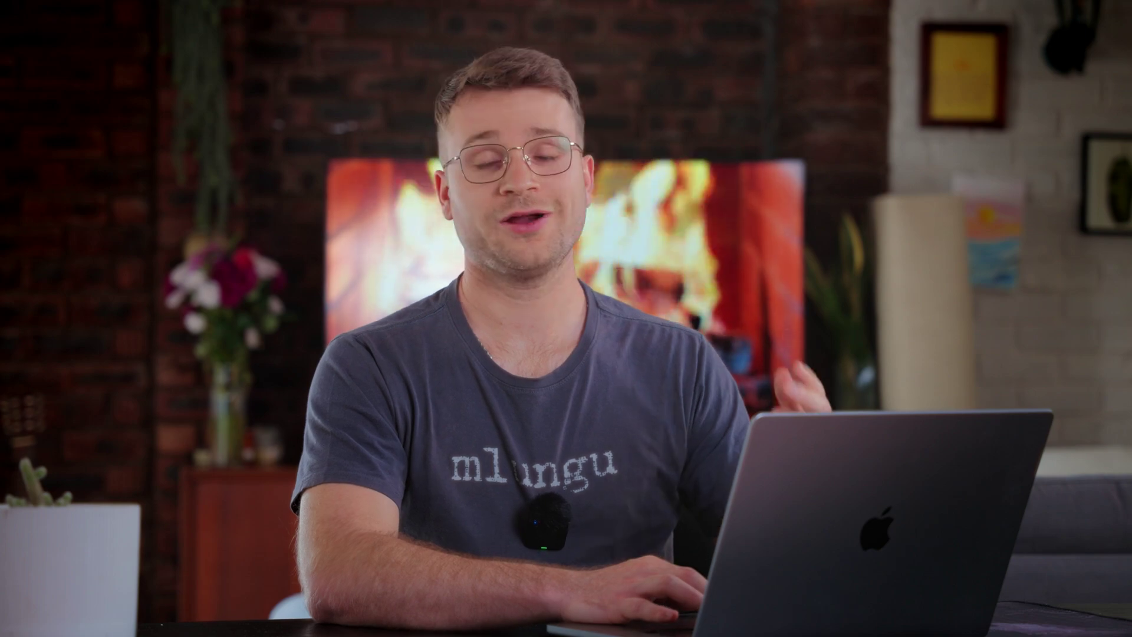
Copy the "challenging" text from inside the new compound clip and place the copy above that clip on the main timeline
click(381, 506)
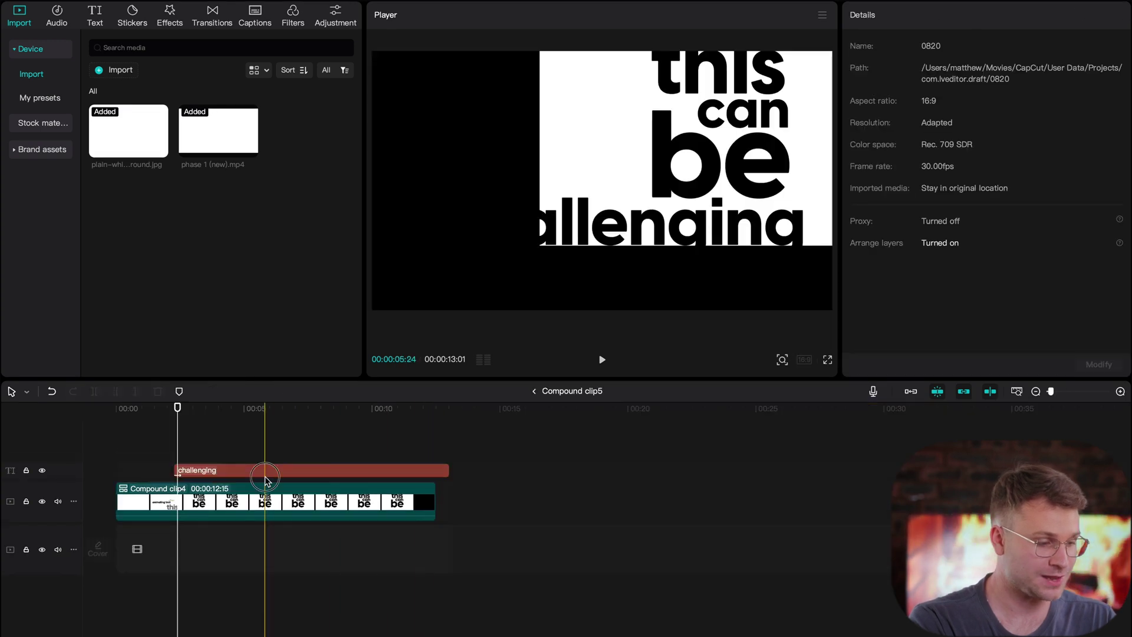
click(306, 469)
click(534, 391)
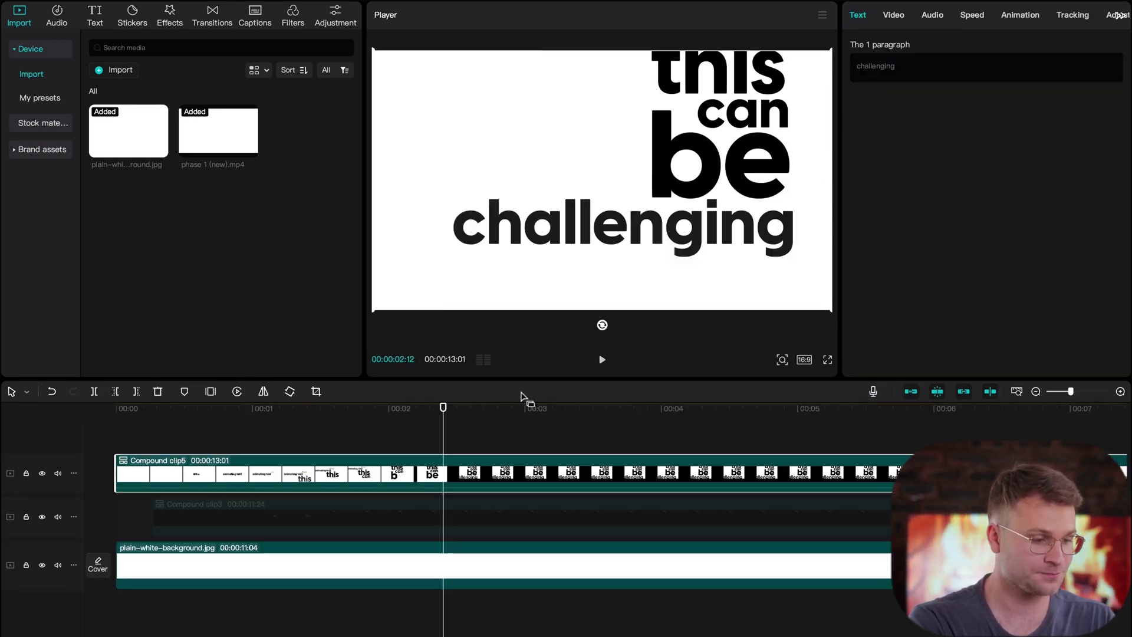
key(super+v)
key(space)
key(space)
drag(451, 460, 476, 459)
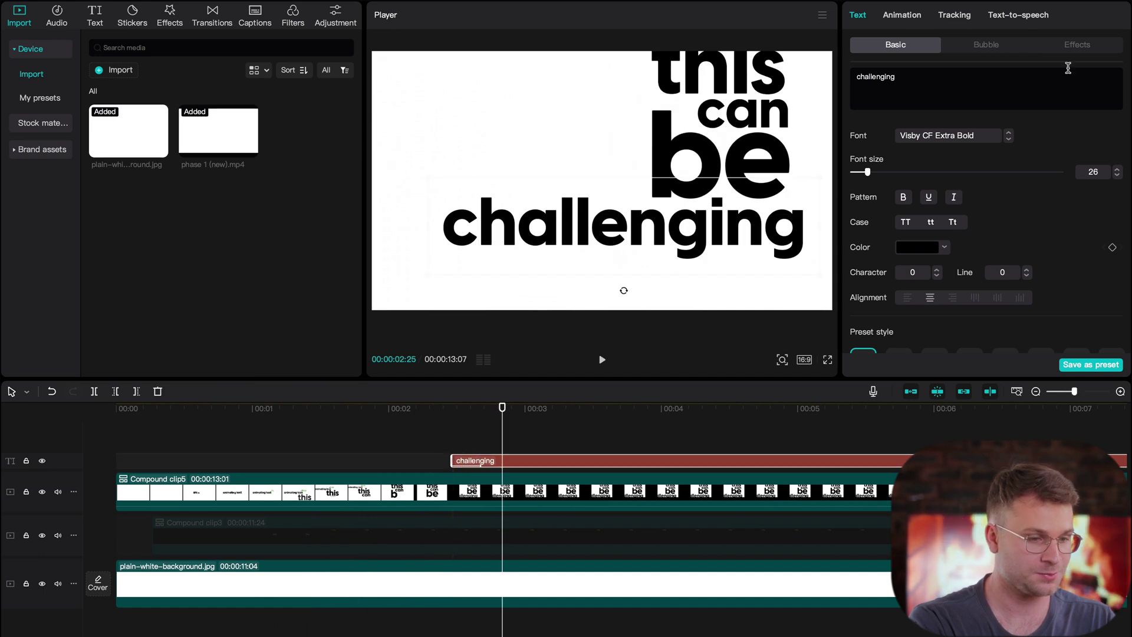
Change the copied text to "but" and restyle it in bright green at font size 99
key(ctrl+a)
text(but)
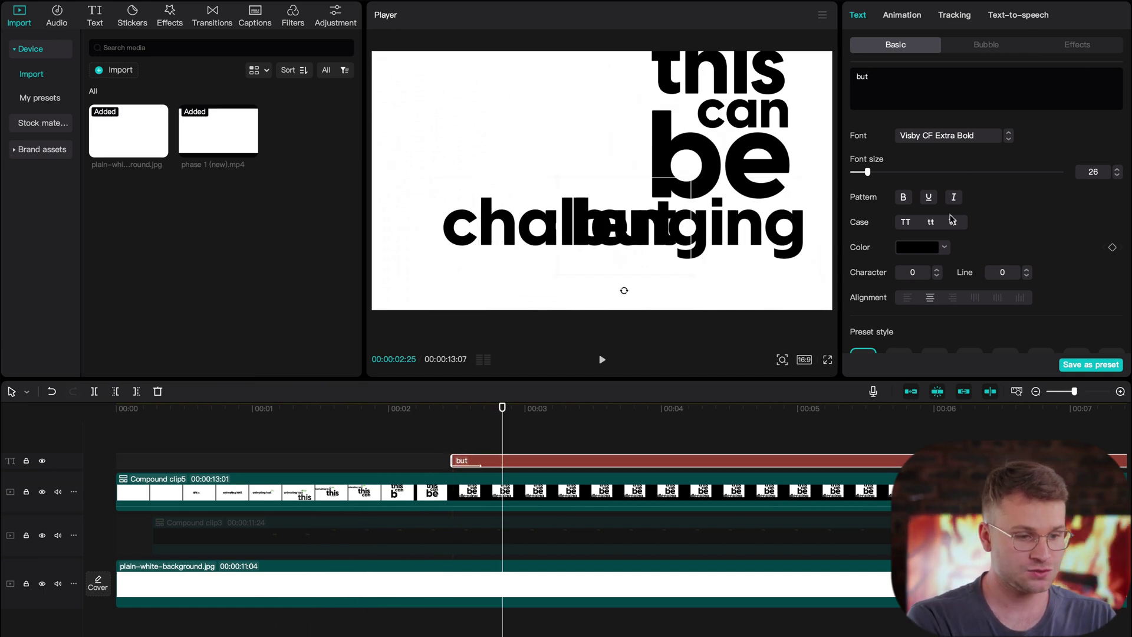
click(945, 247)
click(927, 360)
drag(973, 303, 953, 283)
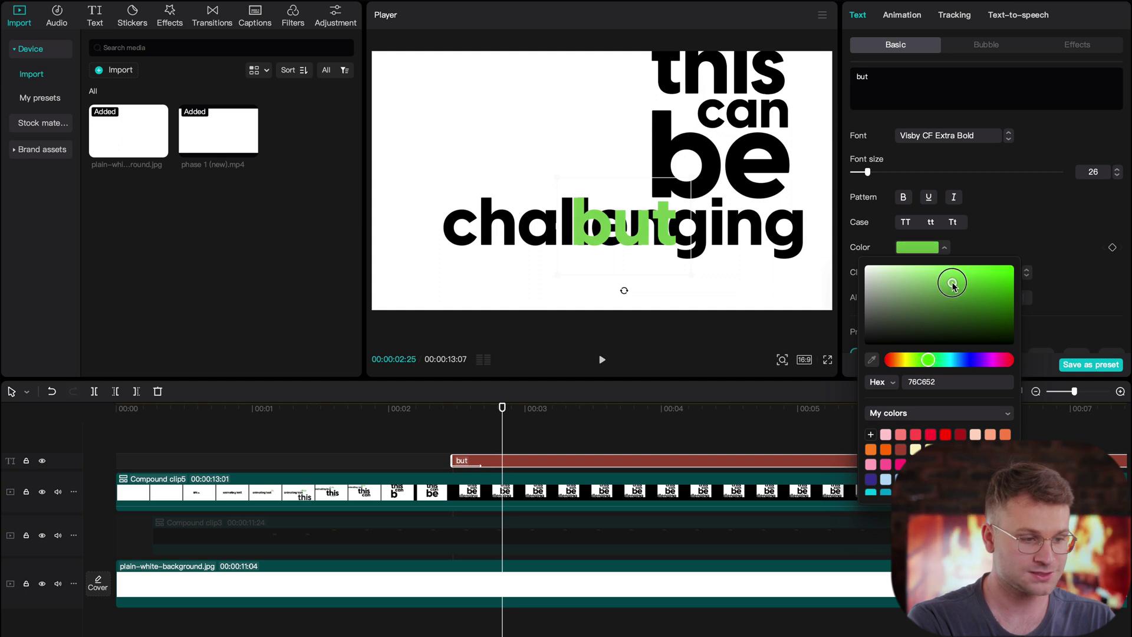
click(488, 409)
drag(868, 175, 920, 175)
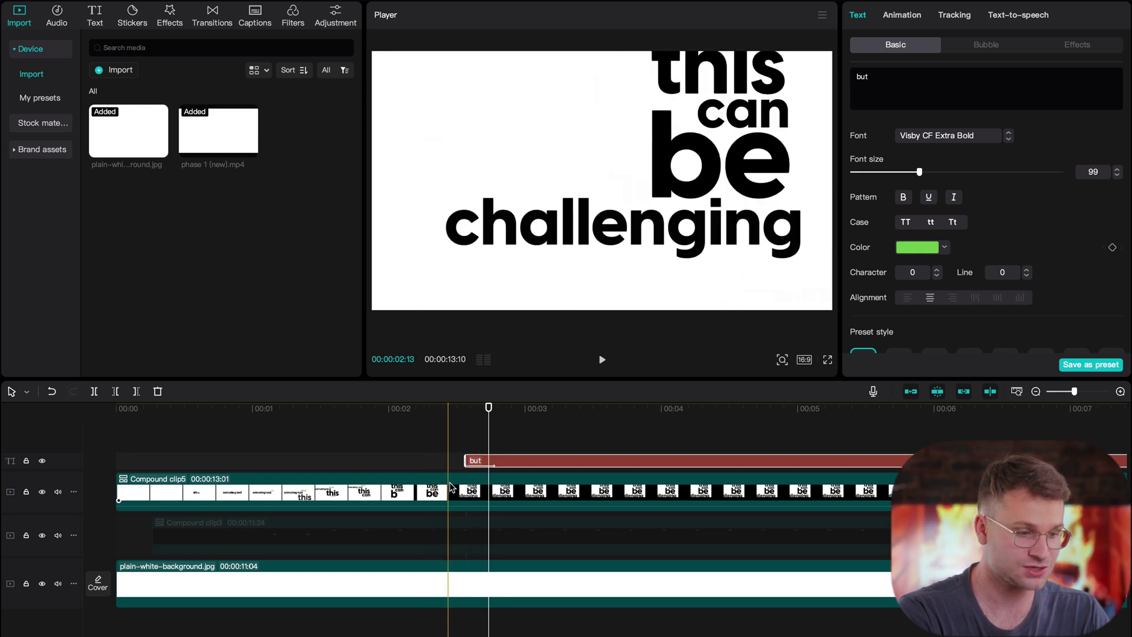
Add scale and position keyframes to the compound clip at 00:00:02:15 and 00:00:02:21
click(456, 487)
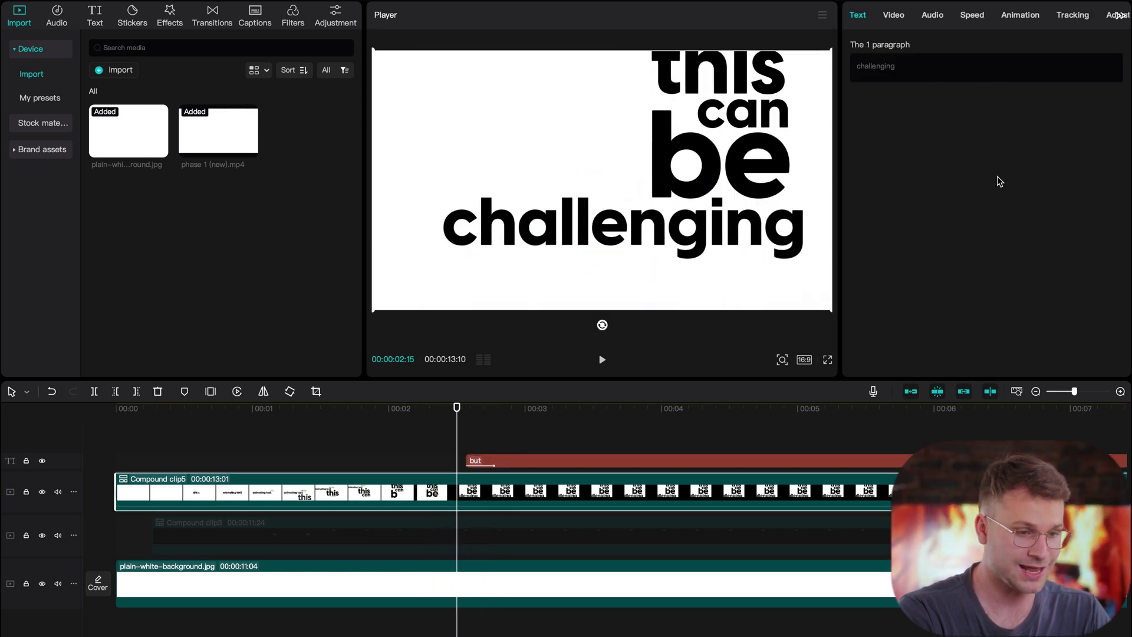
click(894, 14)
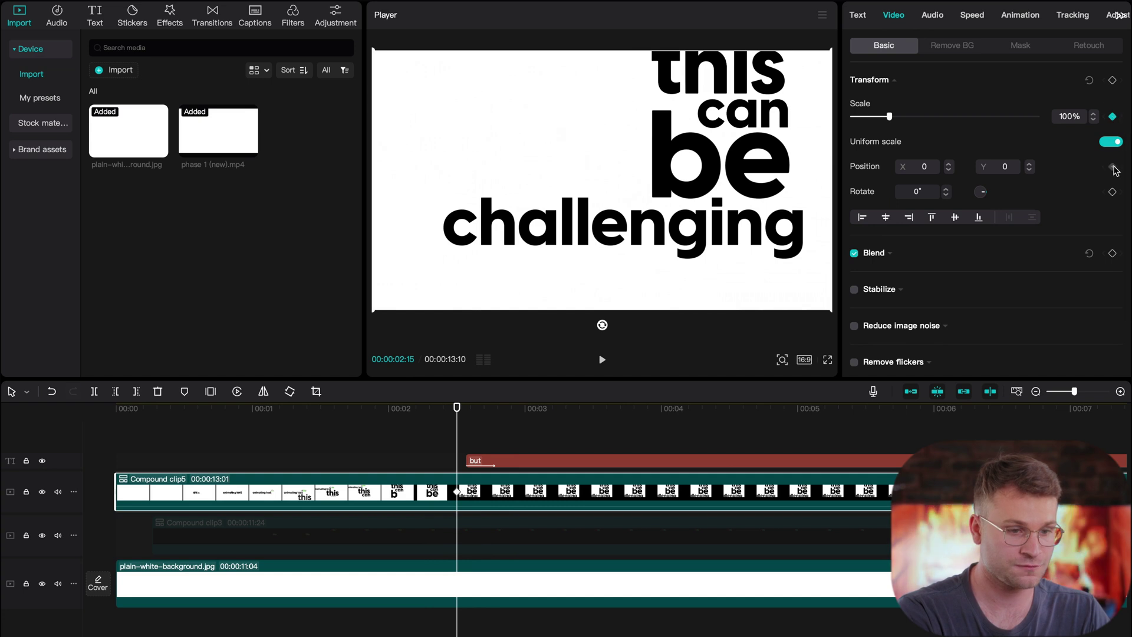
key(Right)
key(Right)
key(Right)
key(Right)
key(Right)
key(Right)
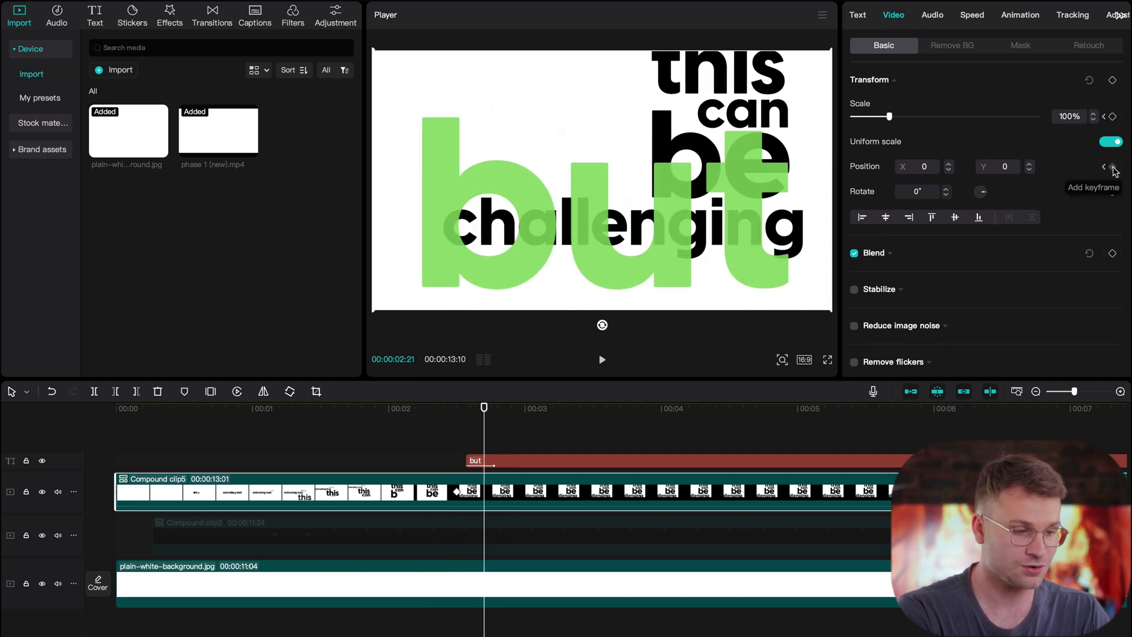
click(1113, 117)
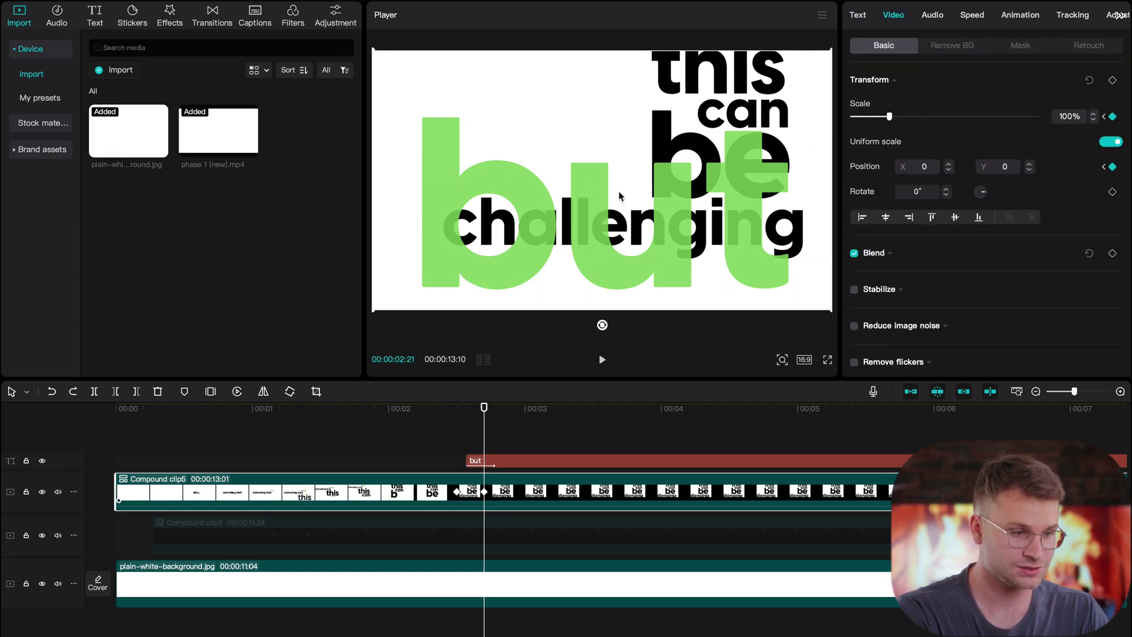
At the second keyframe, shrink the compound clip to 65% and move it to X -159, Y 643, above "but"
scroll(619, 197, down, 3)
mouse_move(889, 116)
mouse_down()
mouse_move(865, 115)
mouse_move(879, 120)
mouse_up()
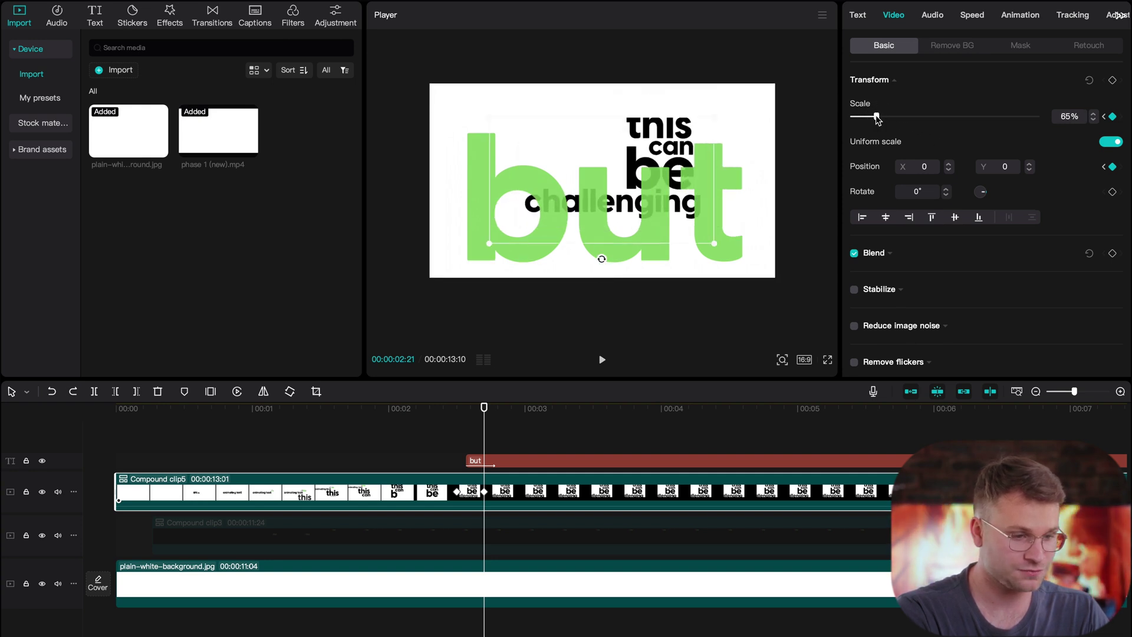
click(662, 101)
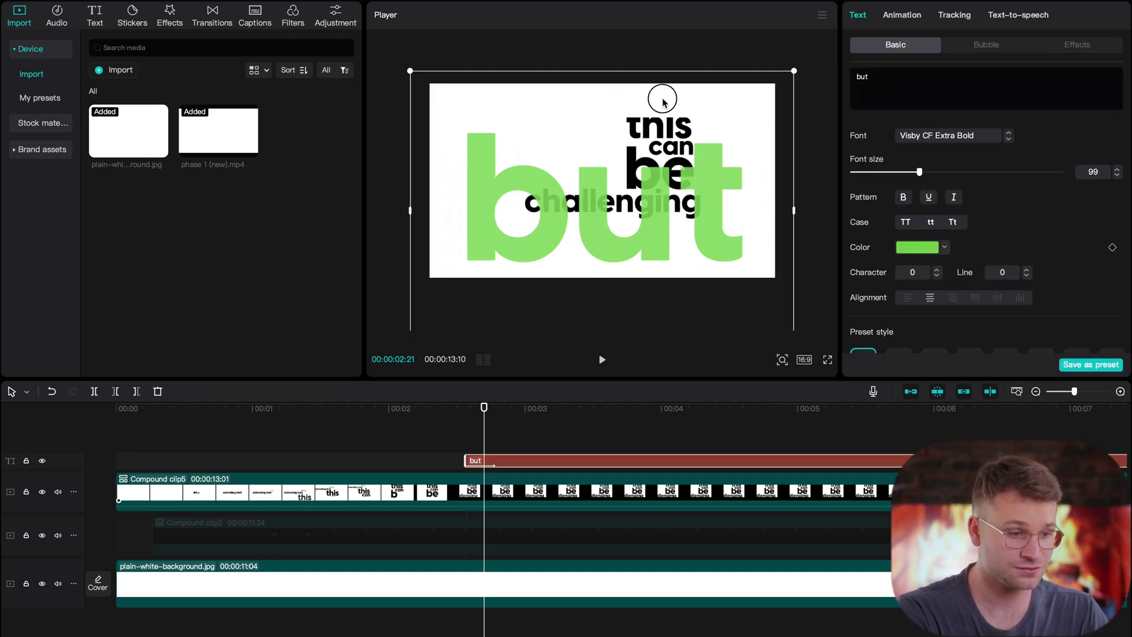
click(483, 493)
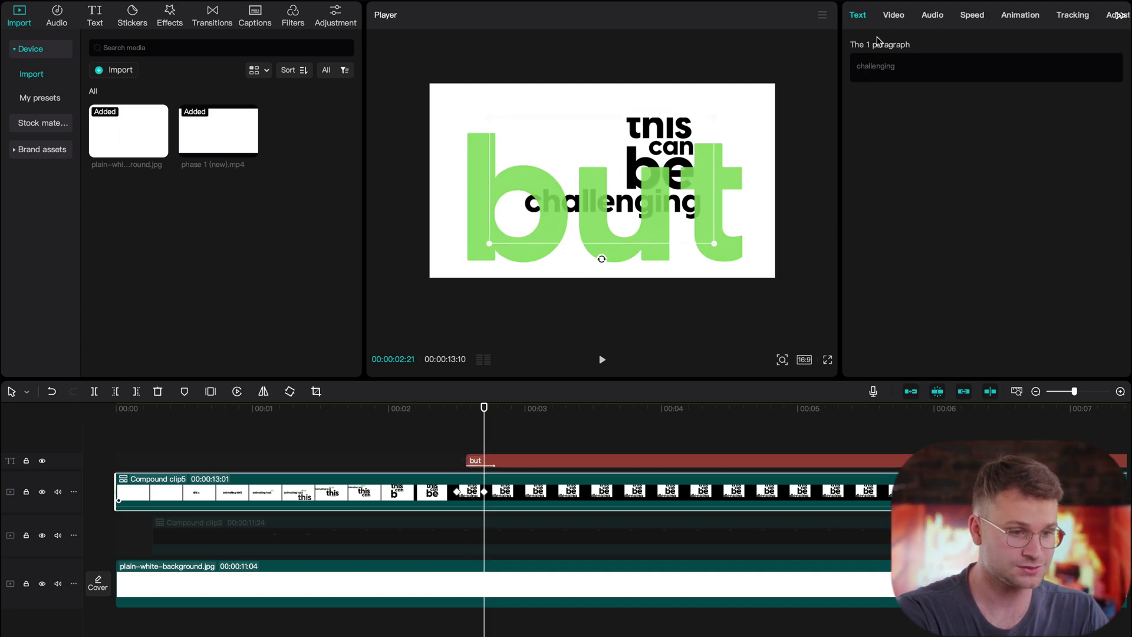
click(893, 17)
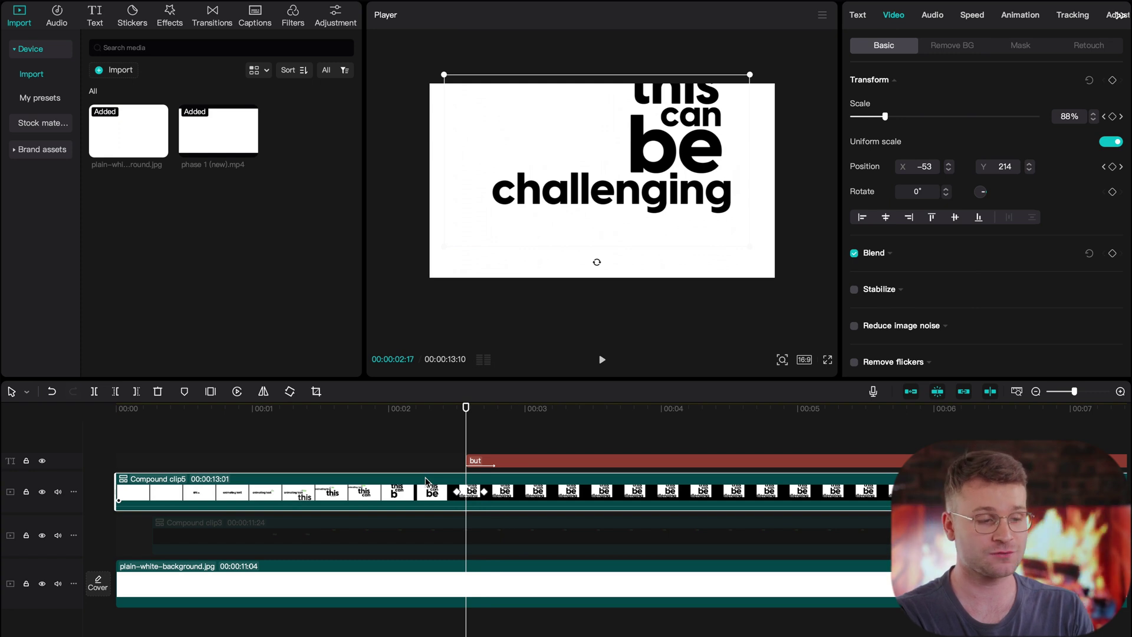
Go frame by frame through the keyframed move to examine how the "but" text's entrance lines up with the shrinking clip
key(Right)
key(Right)
key(Right)
key(Right)
key(Right)
key(Right)
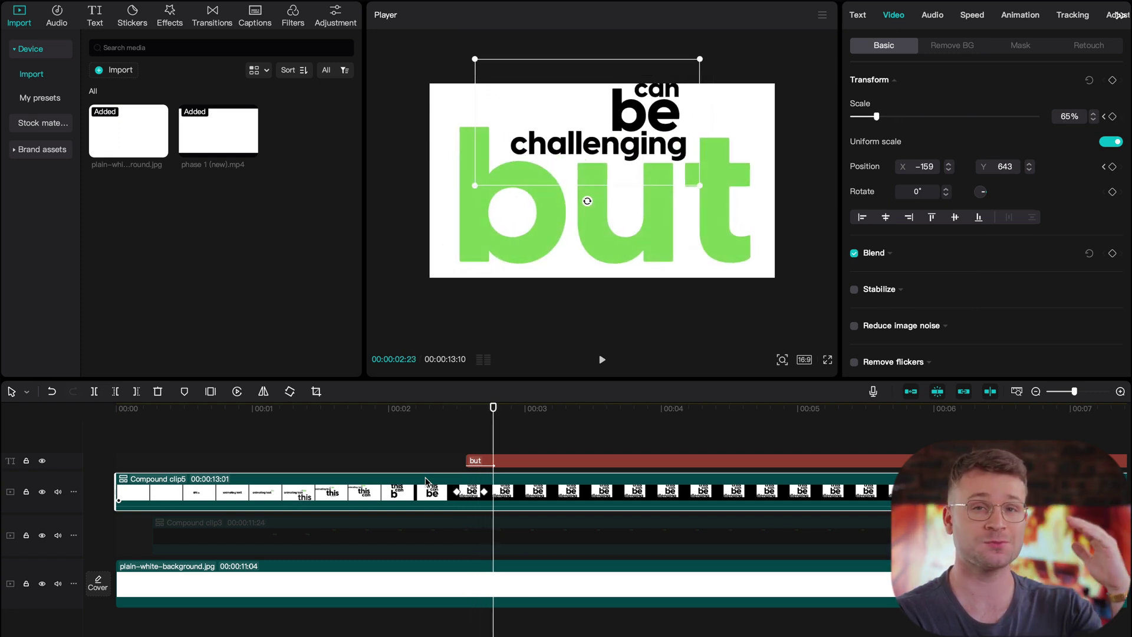
scroll(426, 476, up, 2)
key(Left)
key(Left)
key(Left)
key(Left)
key(Left)
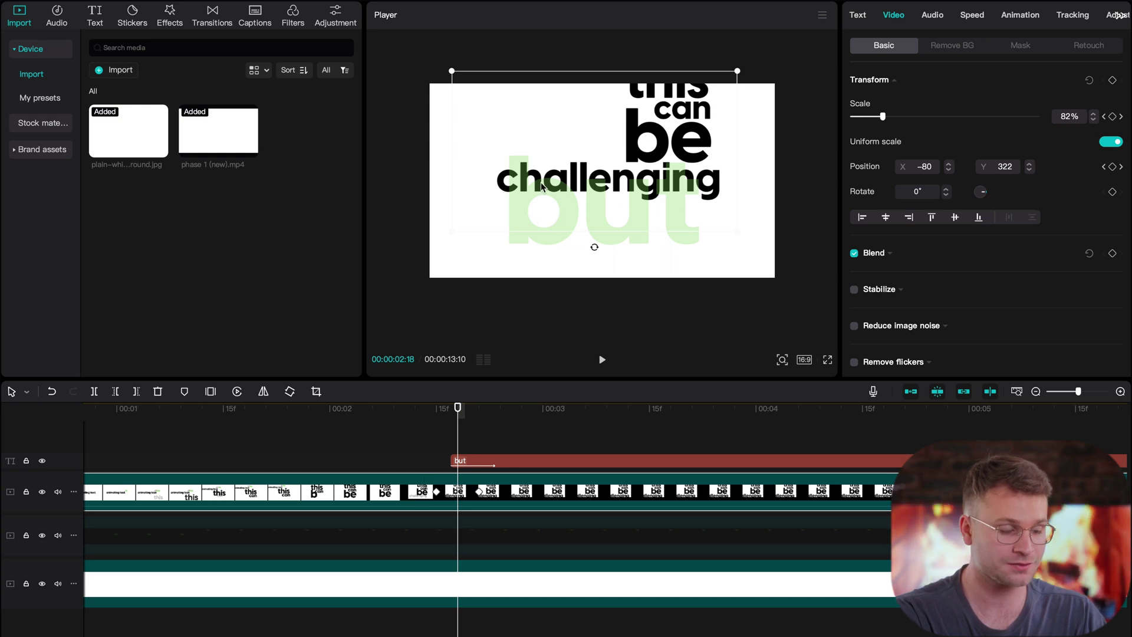
Start the "but" text two frames later and shorten its Zoom In animation to 0.1 s
drag(469, 460, 481, 460)
key(Right)
key(Right)
key(Right)
key(Right)
key(Right)
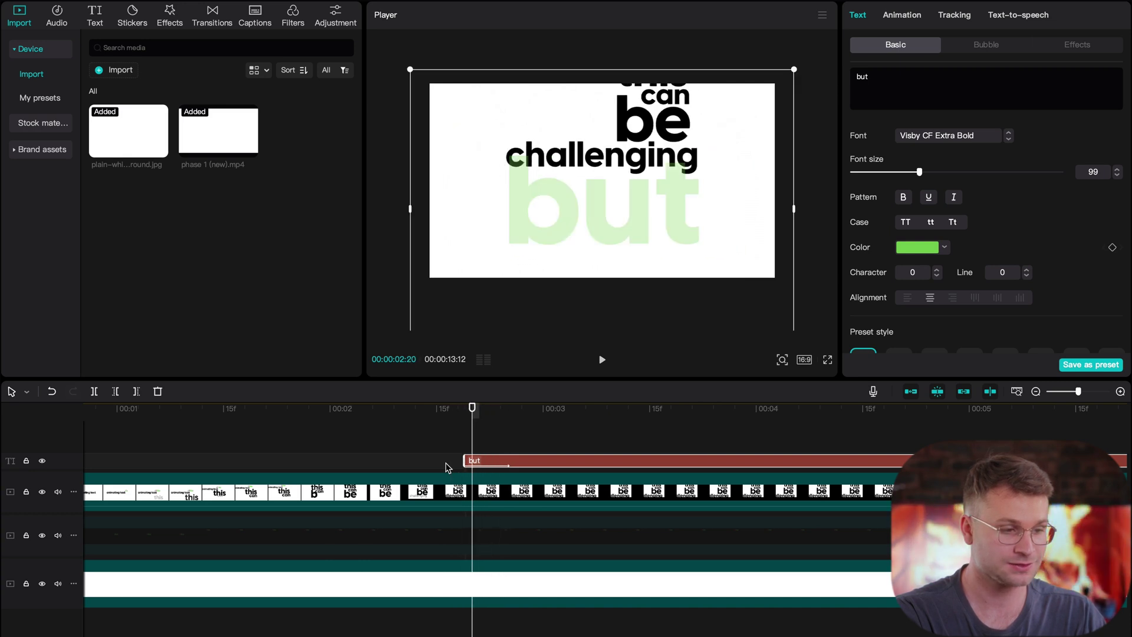
click(902, 15)
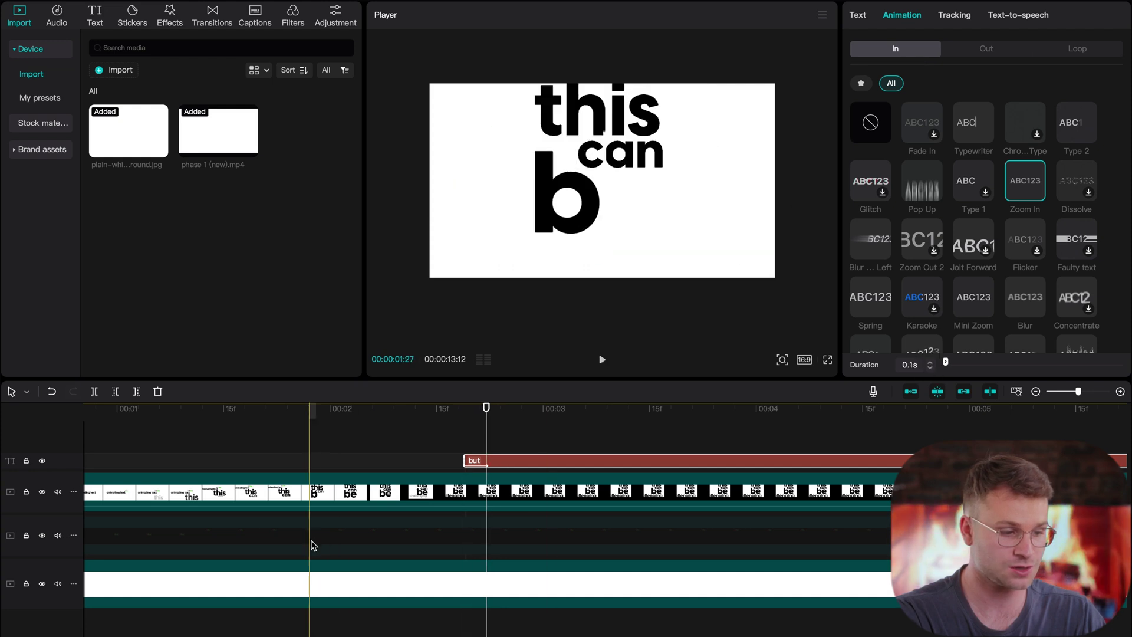
Open the compound clip's keyframe curves and ease the Y position out of the first keyframe and into the second
click(453, 498)
click(437, 492)
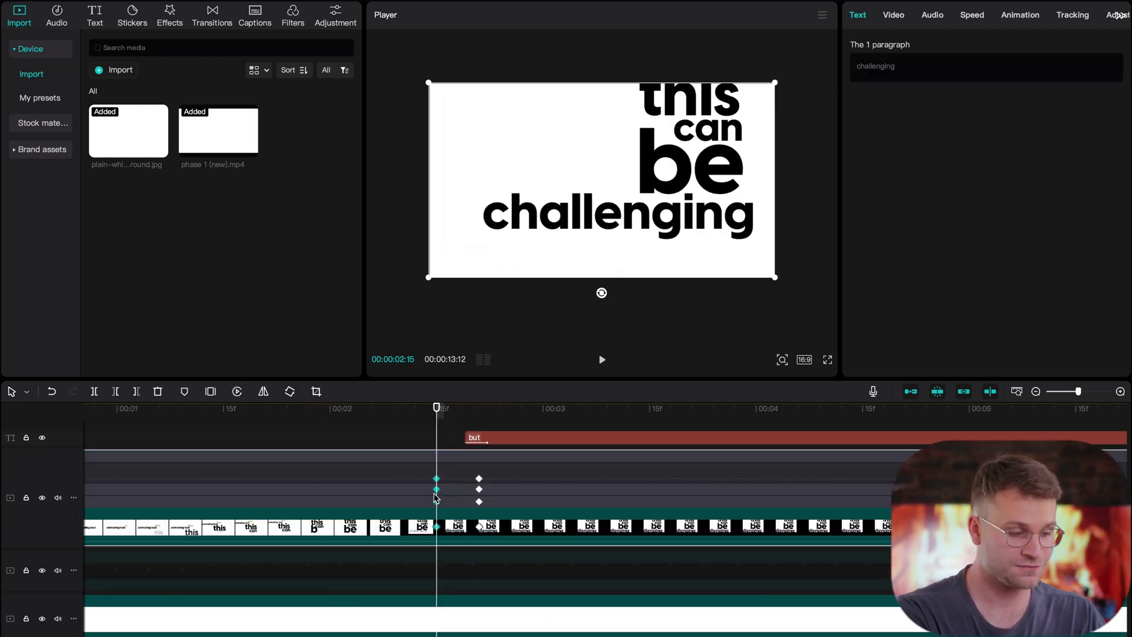
scroll(490, 496, left, 4)
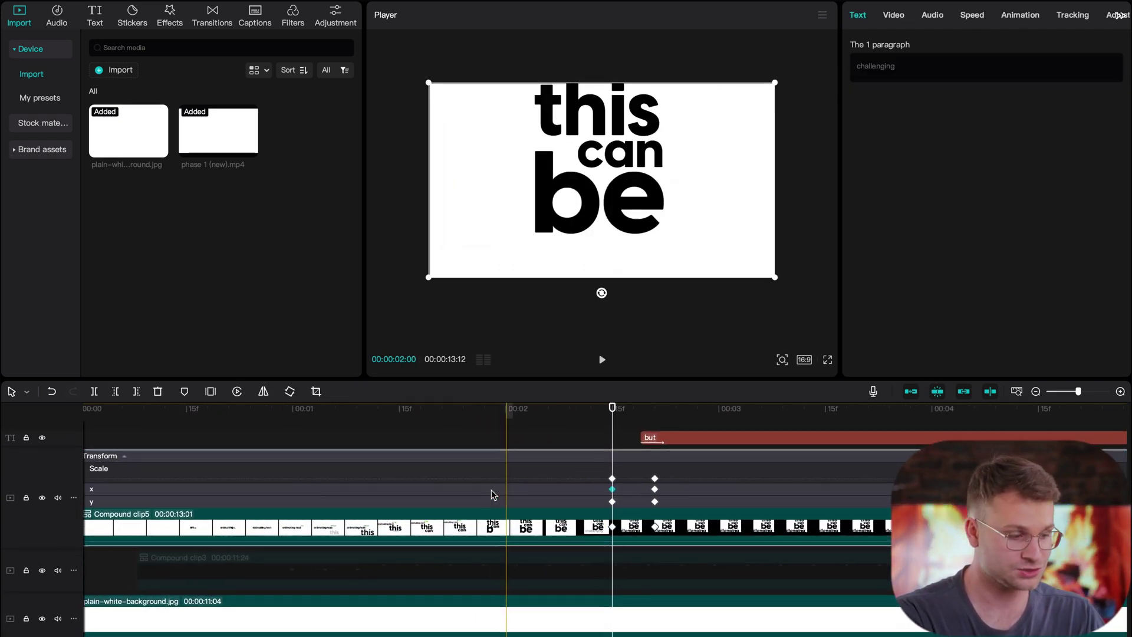
click(621, 501)
click(623, 506)
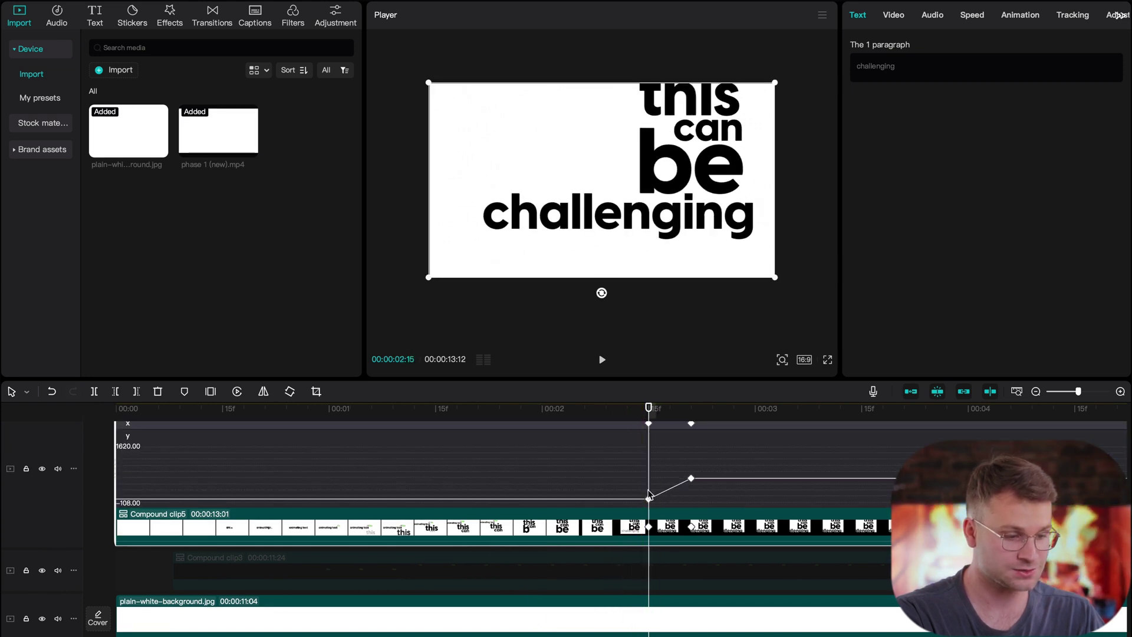
scroll(649, 502, down, 3)
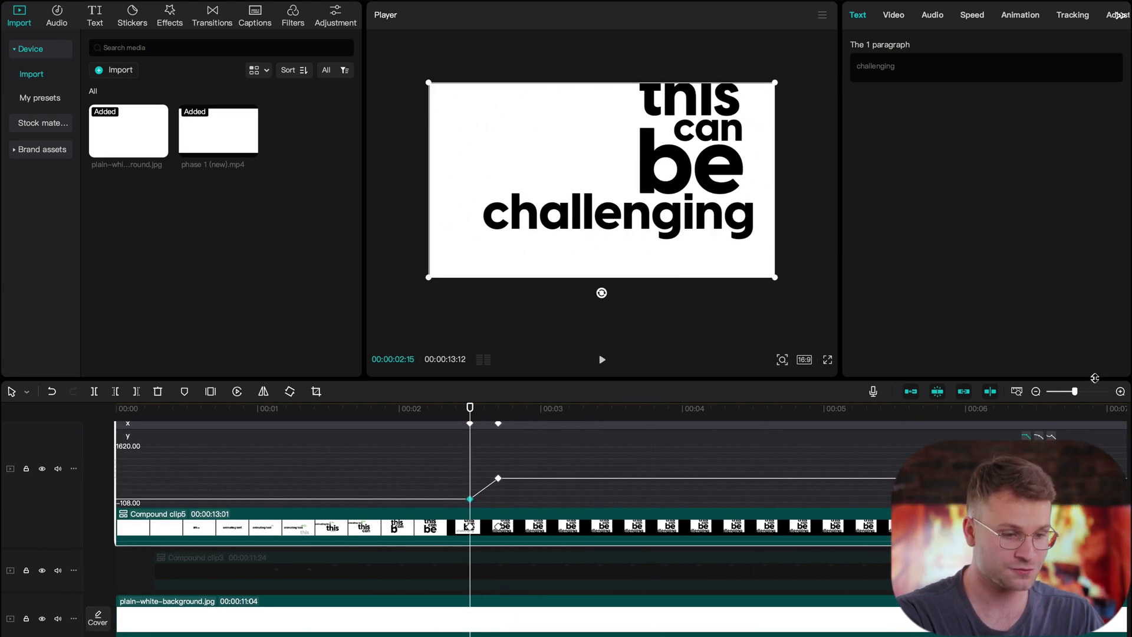
click(499, 478)
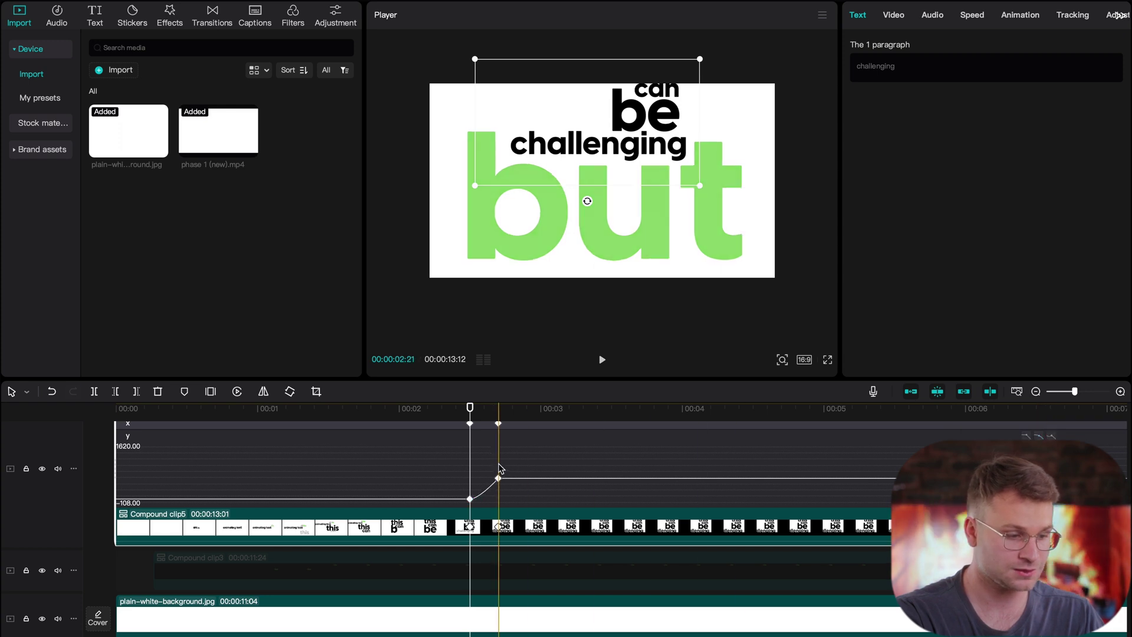
click(1038, 436)
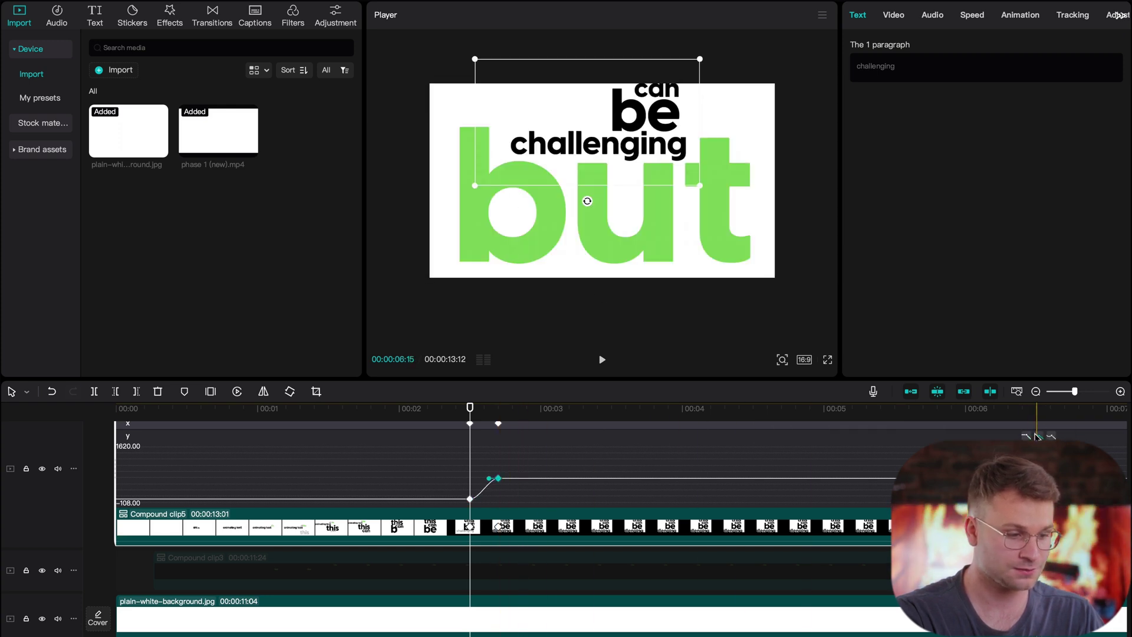
Apply the same easing curves to the compound clip's X position keyframes and close the keyframe curves
scroll(479, 430, up, 2)
click(431, 450)
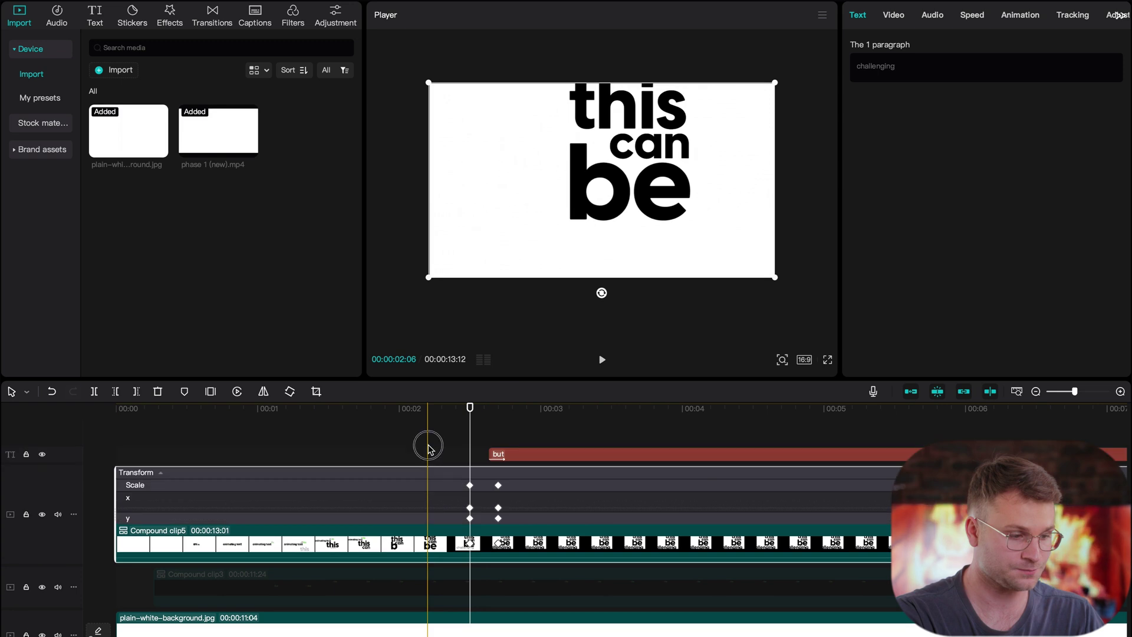
click(446, 497)
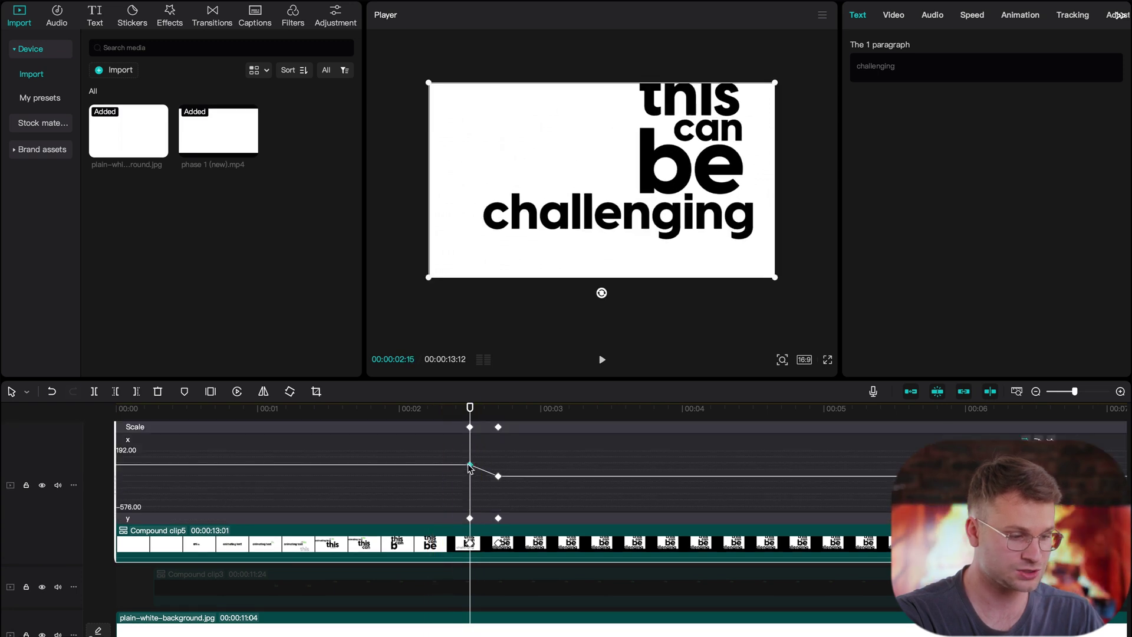
click(499, 475)
click(1036, 439)
scroll(419, 510, up, 1)
click(470, 437)
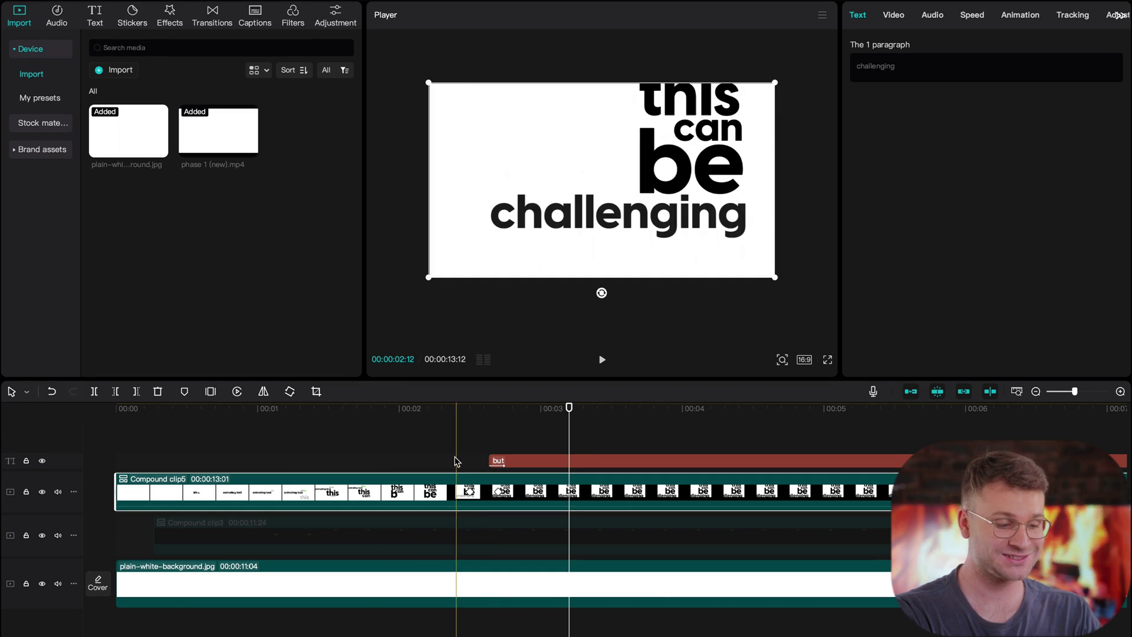
Combine the "but" text and the clip into a new compound clip, and copy its "but" text onto the main timeline at about 00:00:03:00
click(501, 493)
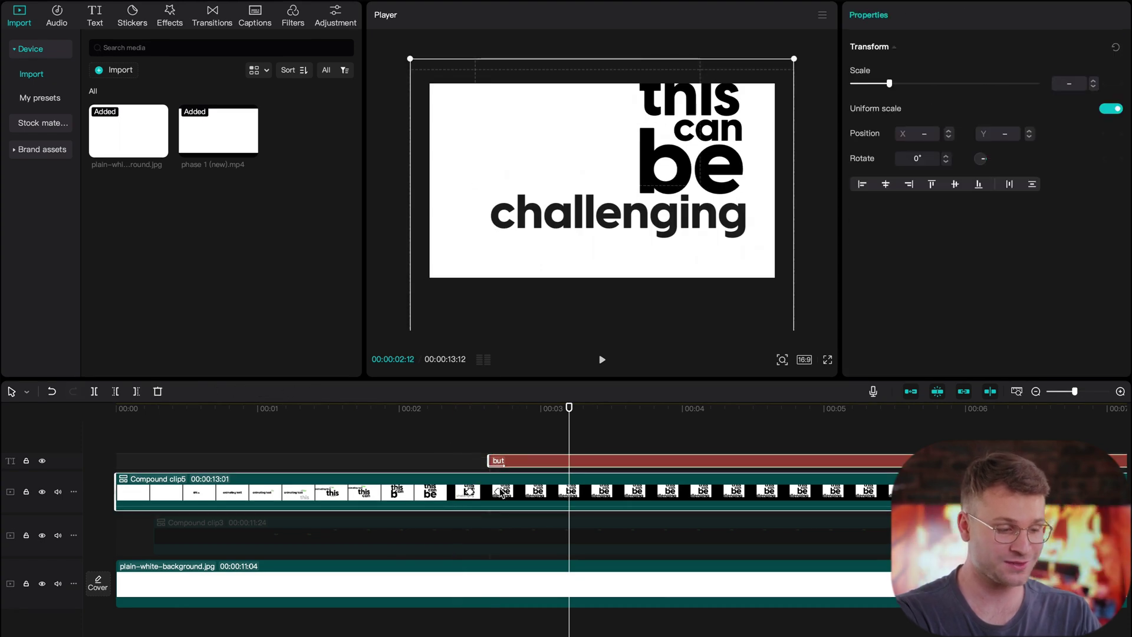
key(alt+g)
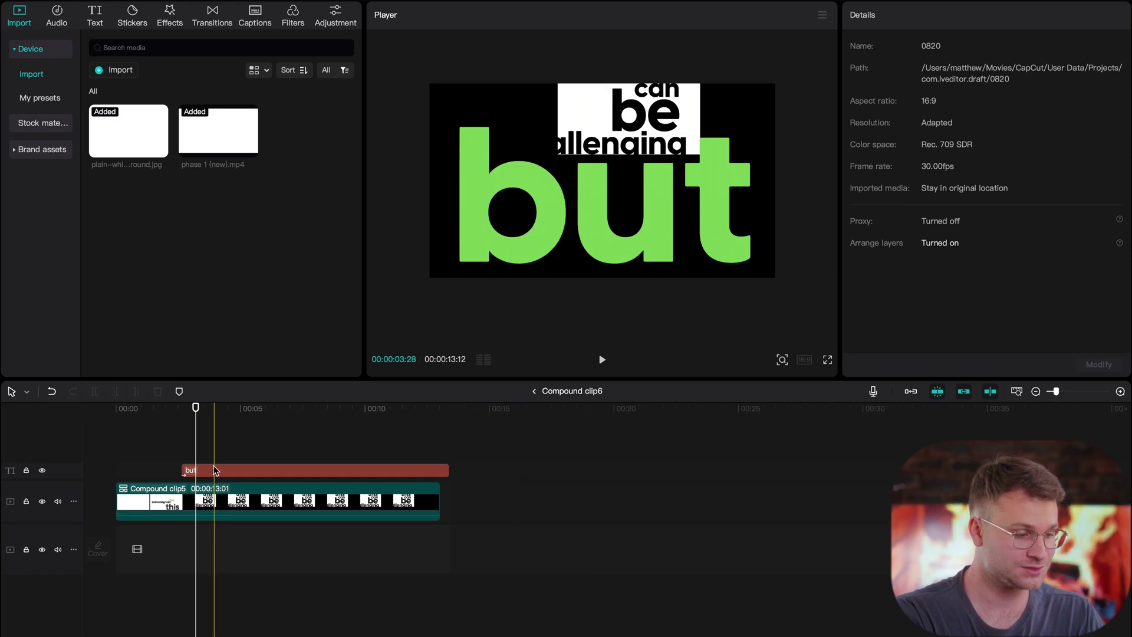
click(239, 470)
click(535, 391)
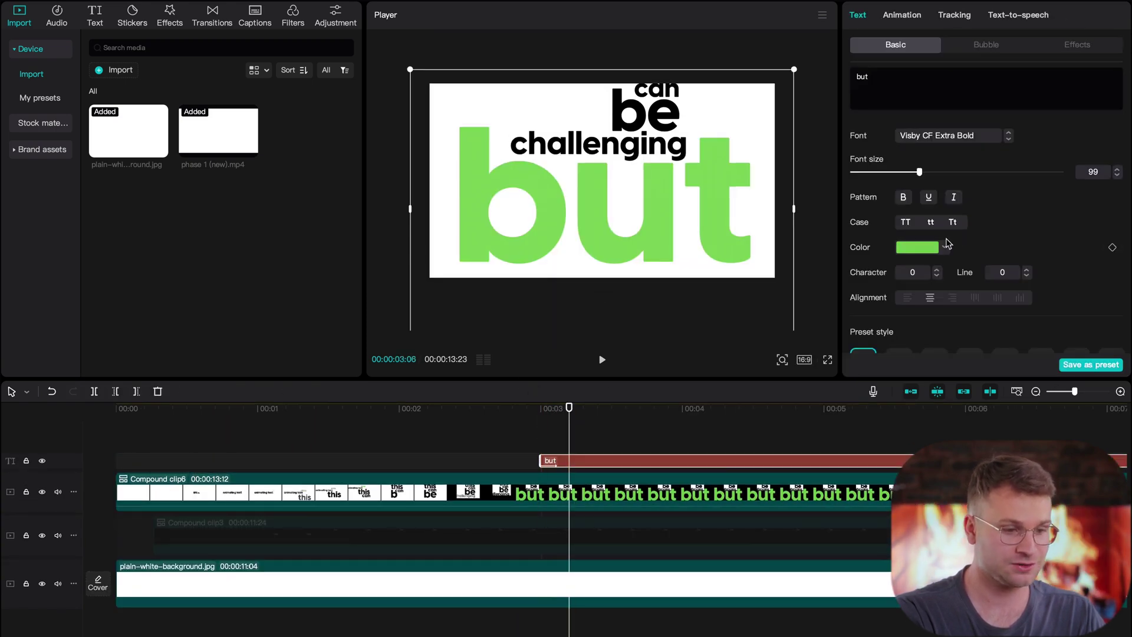
Recolour the copied "but" text black and reduce its font size to 38
click(944, 248)
click(865, 344)
drag(920, 172, 876, 172)
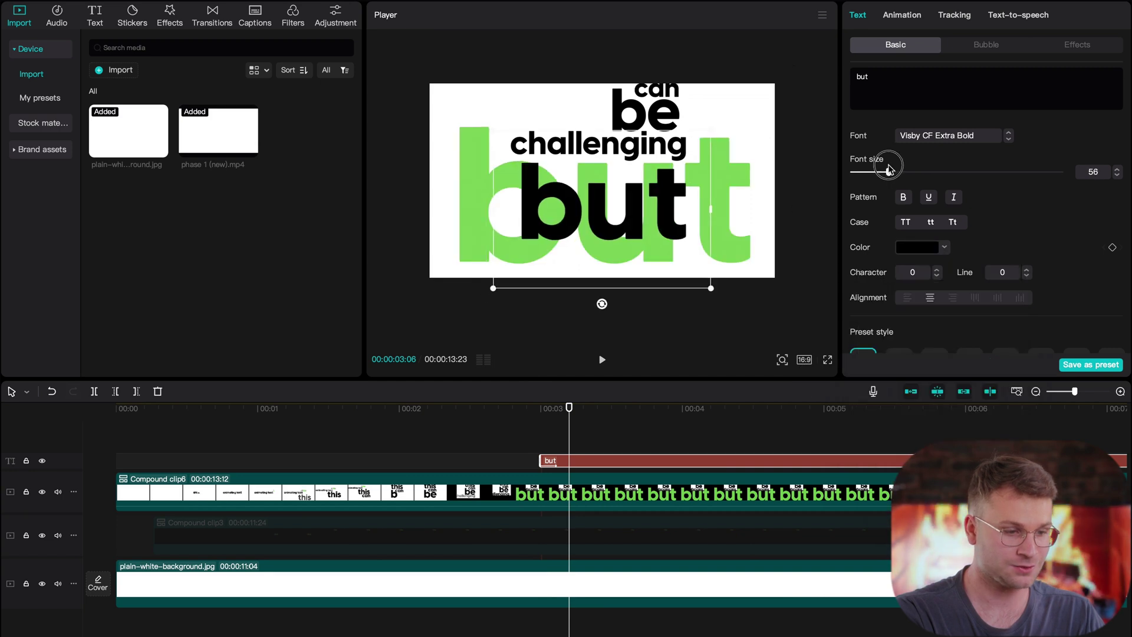
Replace the copied text's wording with "it's" and move it to the frame's right edge, just beside the green "but"
double_click(889, 98)
text(ot\)
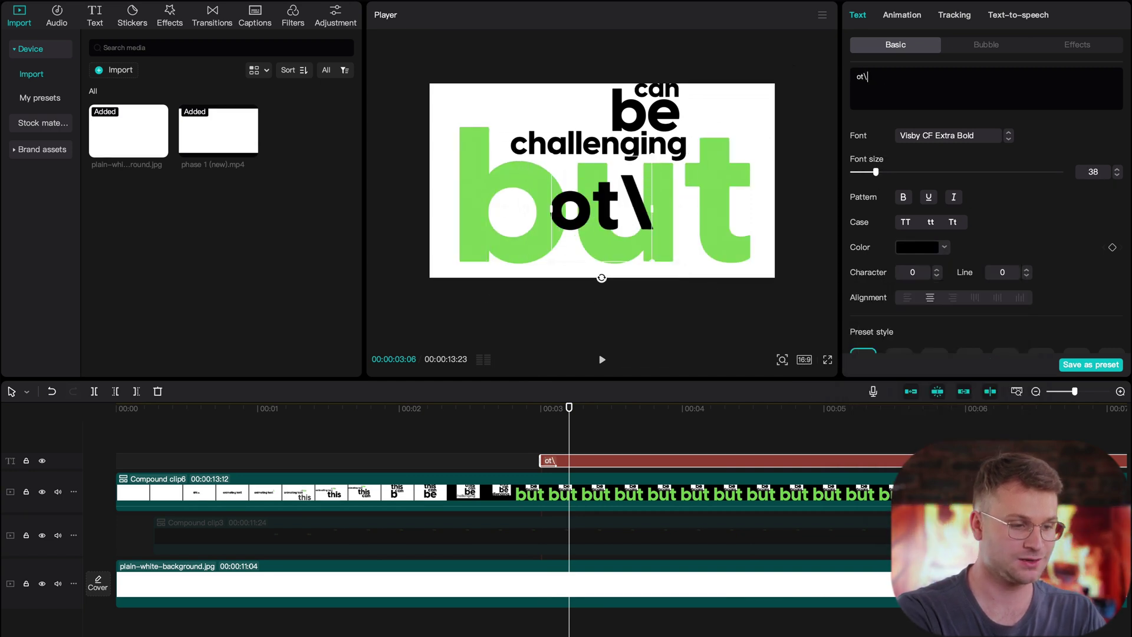
key(BackSpace)
key(BackSpace)
key(BackSpace)
text(it's)
drag(826, 255, 819, 246)
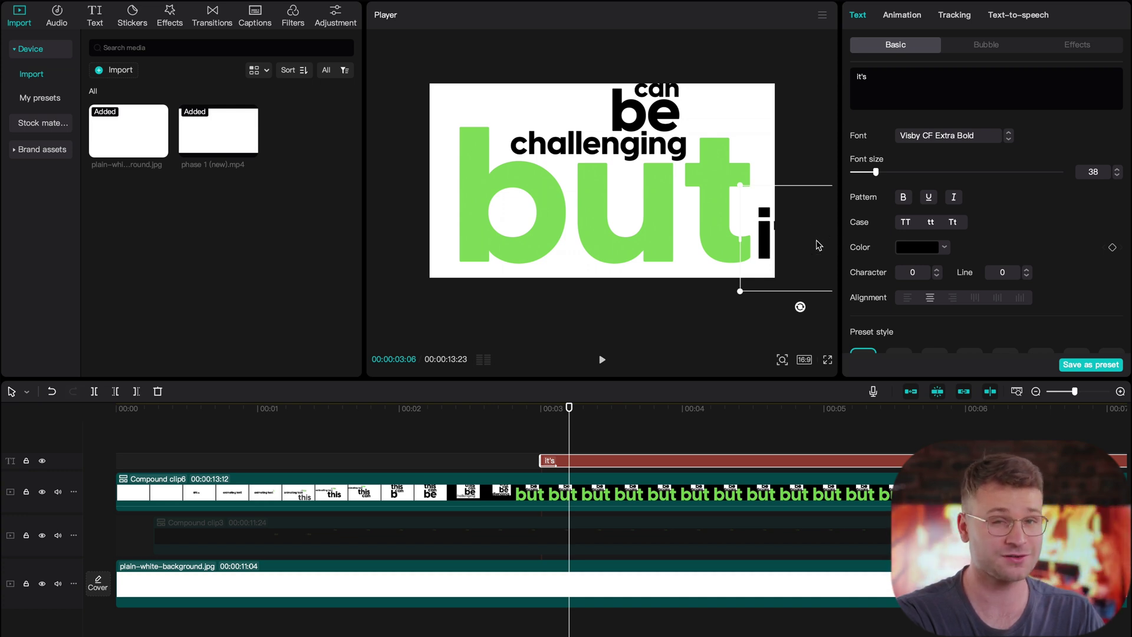
Start the "it's" text about three frames later and add scale and position keyframes to the compound clip at 00:00:03:01
drag(560, 461, 576, 464)
click(544, 462)
click(545, 493)
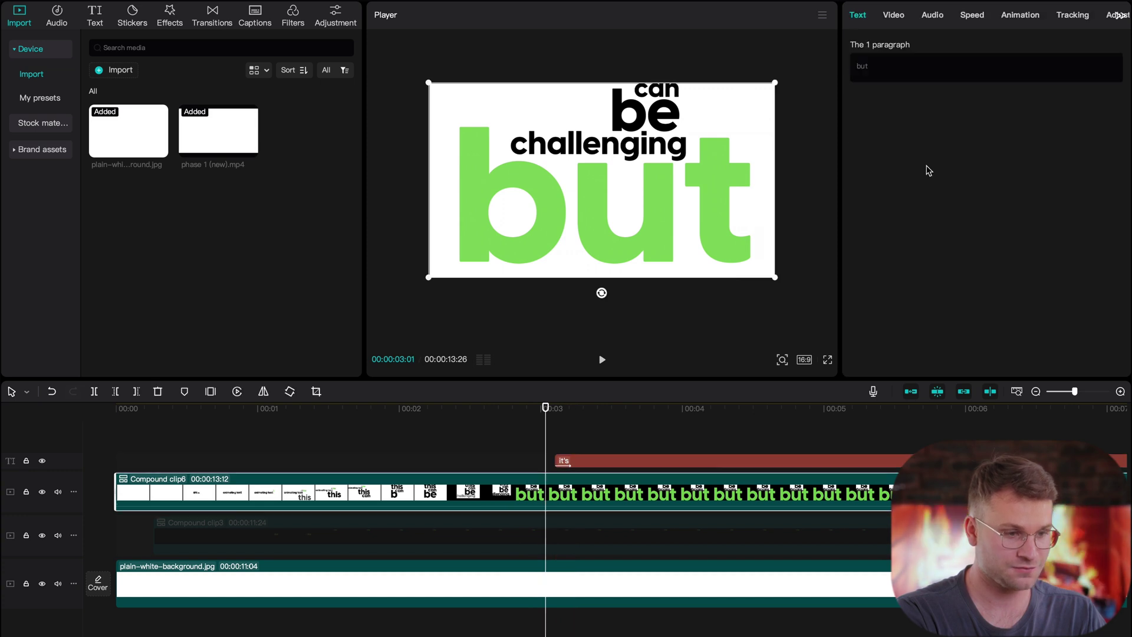
click(895, 24)
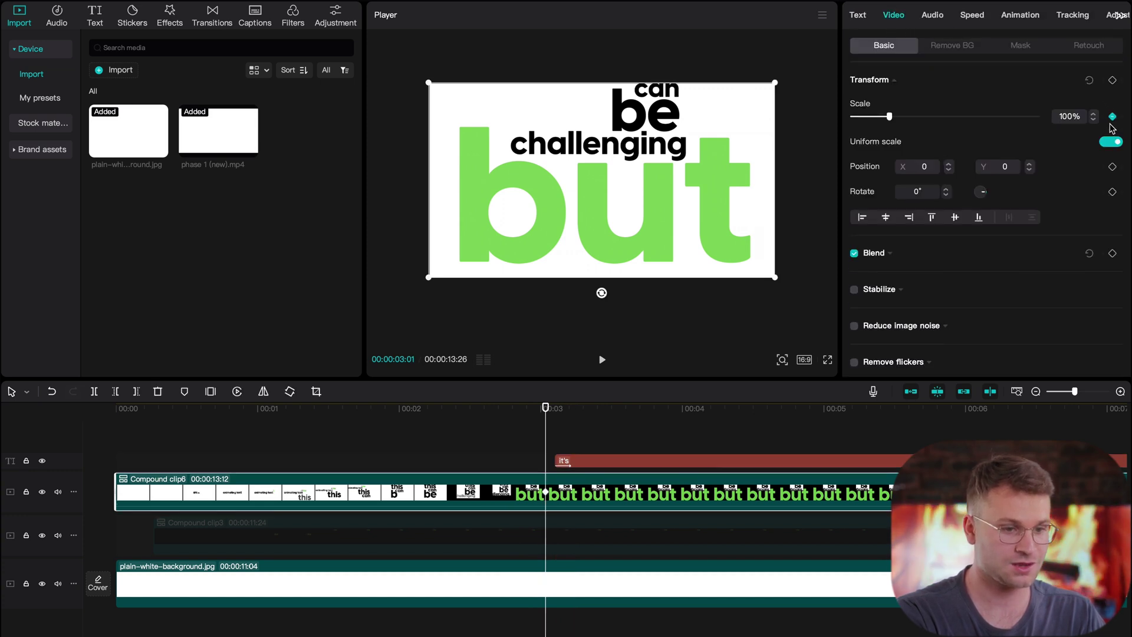
Add scale and position keyframes to the compound clip at 00:00:03:06 and shift it left to X -1622
key(Right)
key(Right)
key(Right)
key(Right)
key(Right)
key(Right)
key(Right)
key(Right)
key(Right)
key(Right)
key(Left)
key(Left)
key(Left)
key(Left)
key(Left)
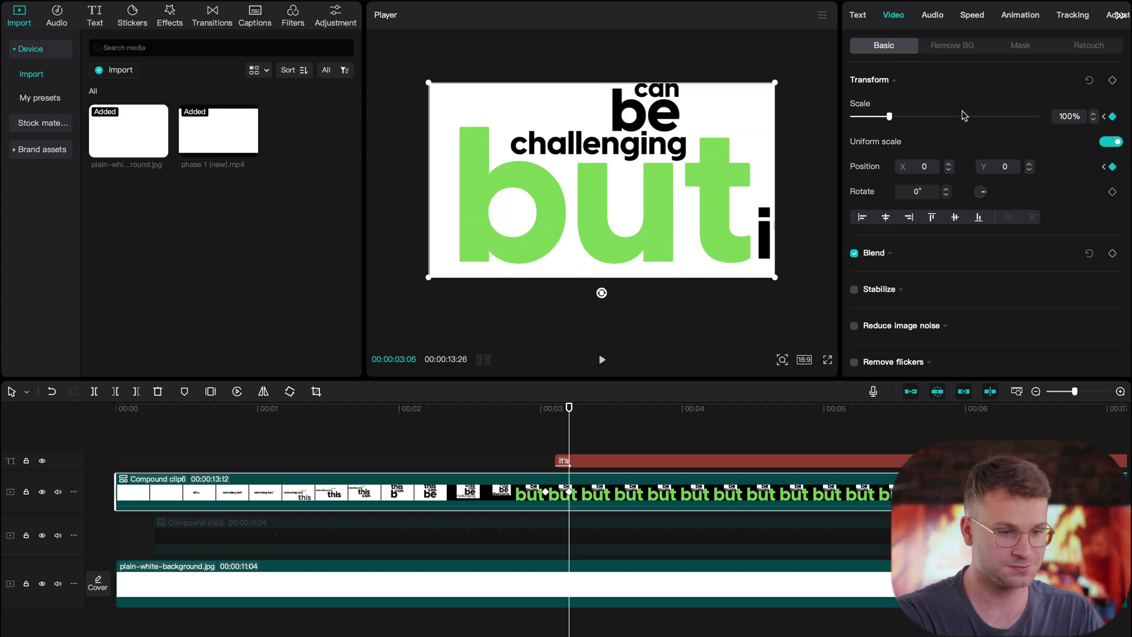
drag(613, 186, 474, 188)
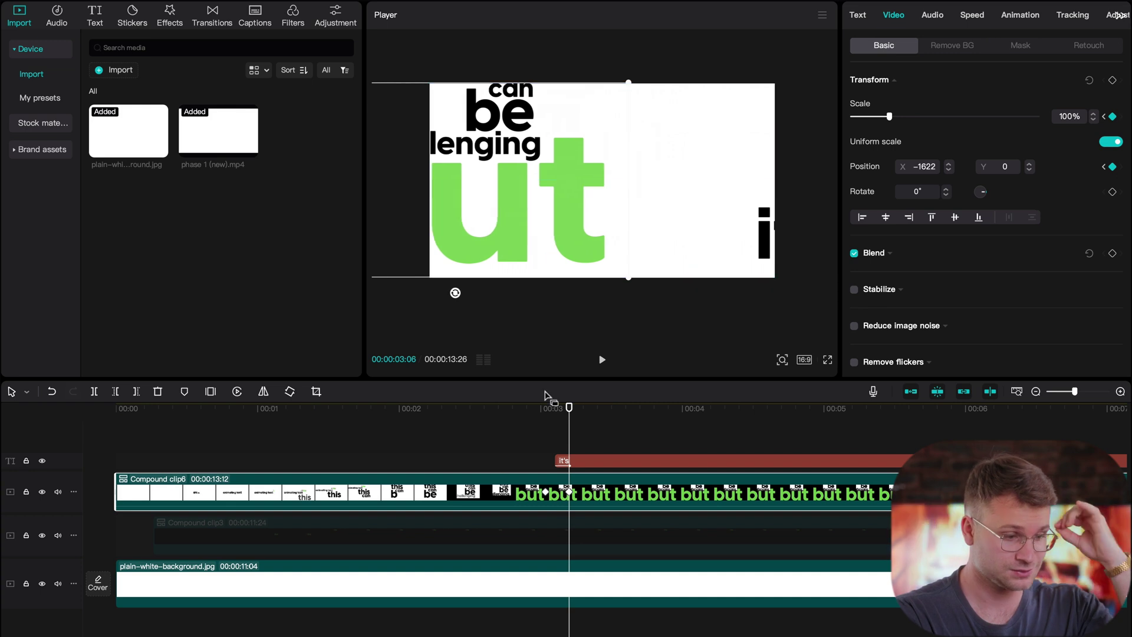
Move the "it's" text left beside the green "t" and turn it into its own compound clip
click(561, 461)
drag(768, 239, 622, 239)
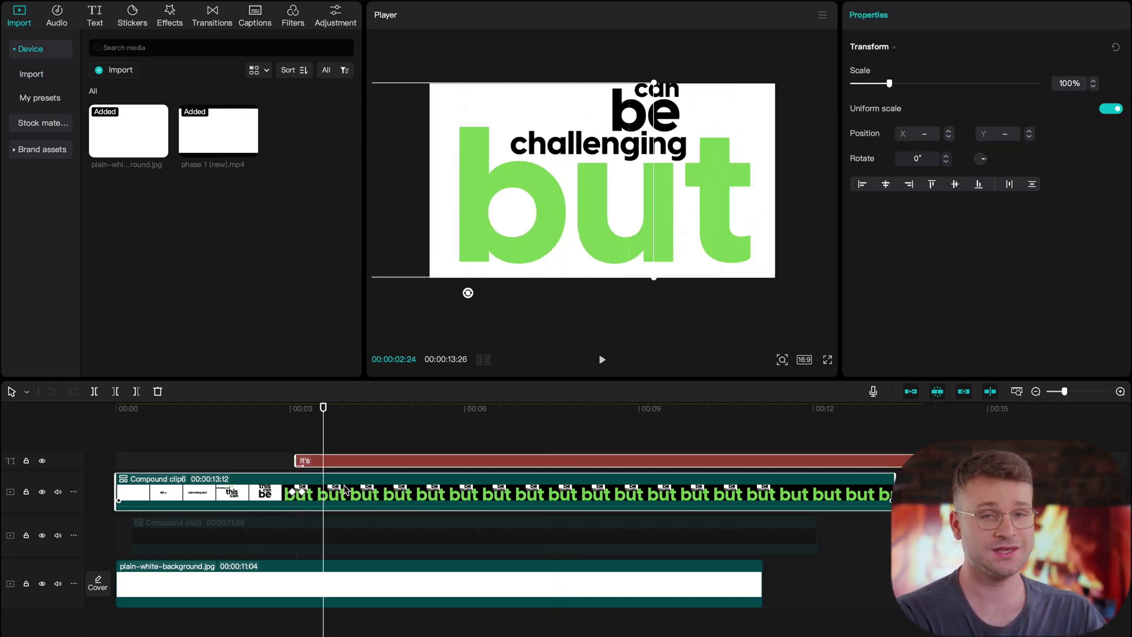
click(344, 485)
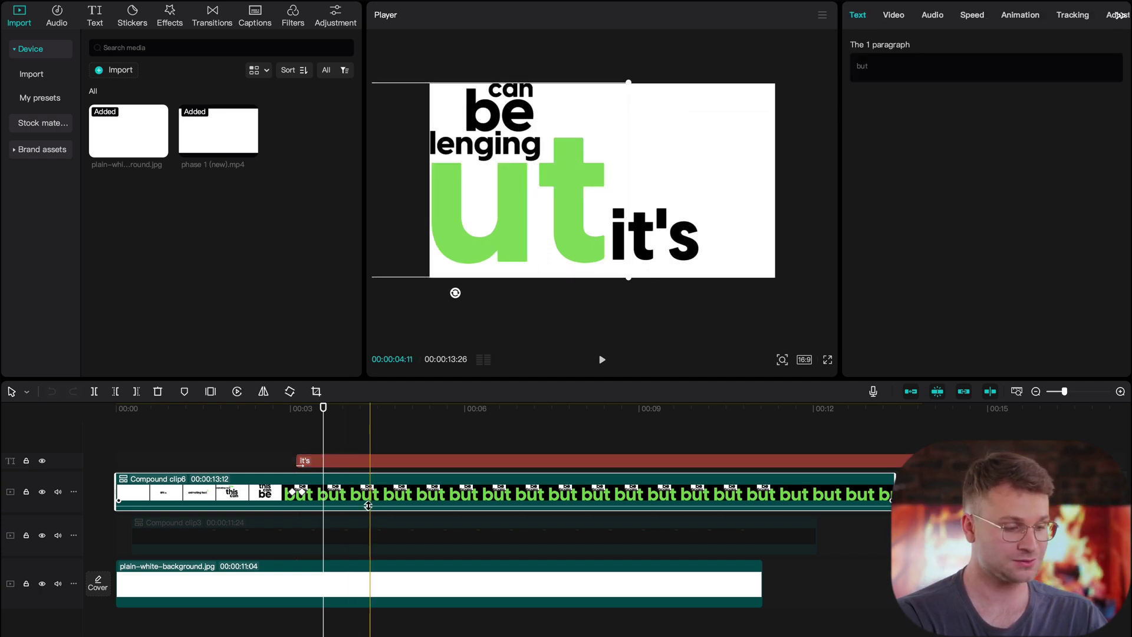
click(322, 464)
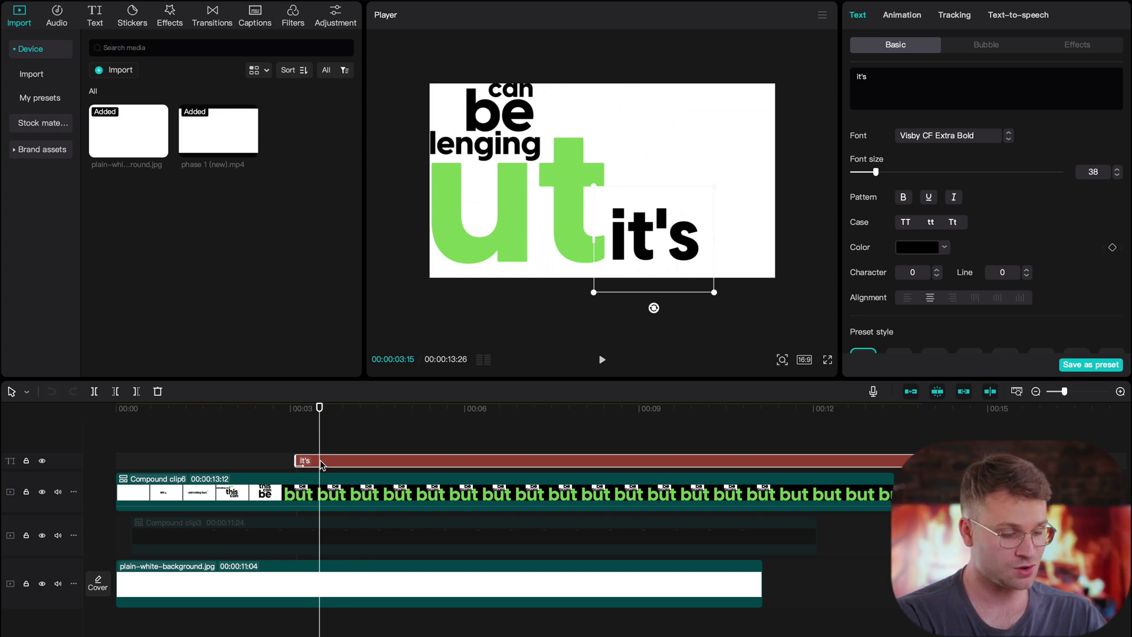
key(alt+g)
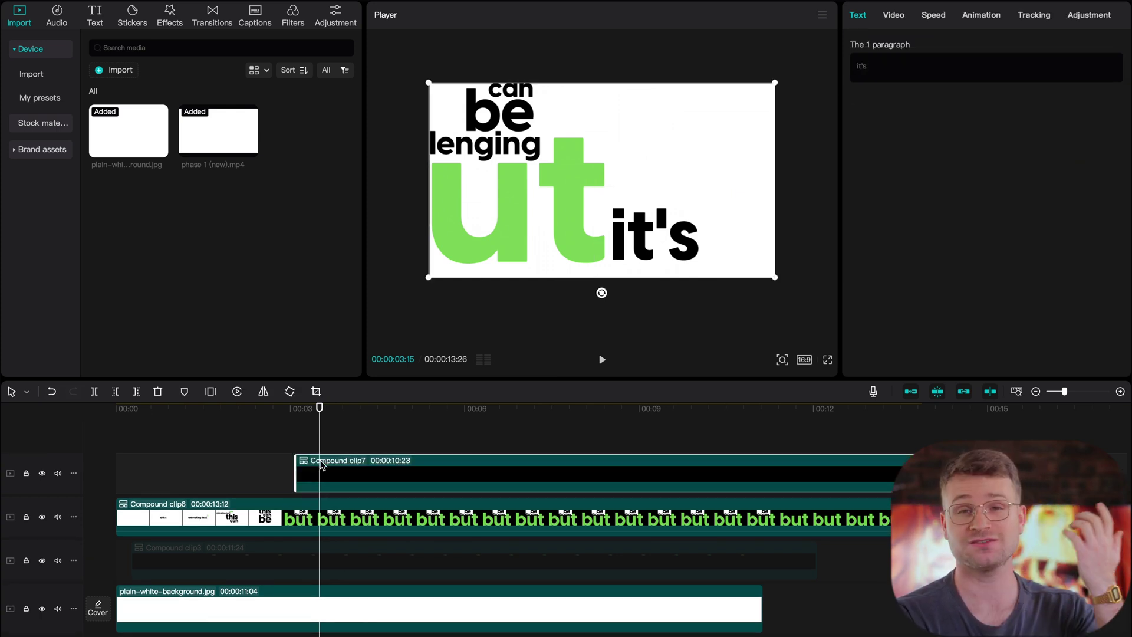
Add scale and position keyframes to the "but" compound clip at 00:00:03:15 and 00:00:03:18
click(260, 508)
key(space)
key(space)
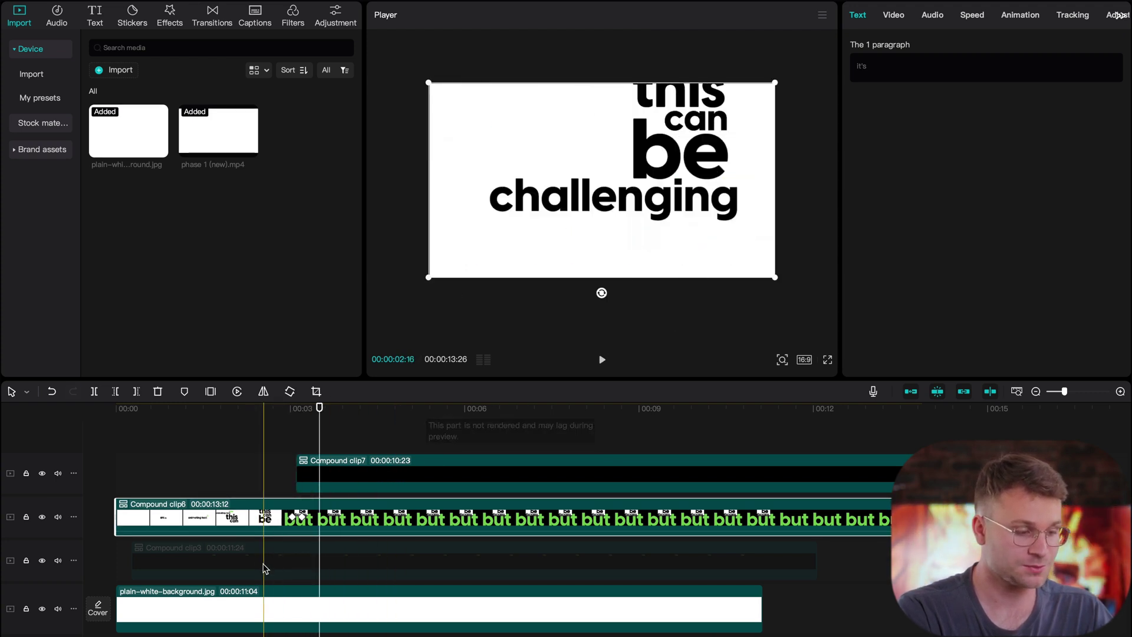
click(893, 15)
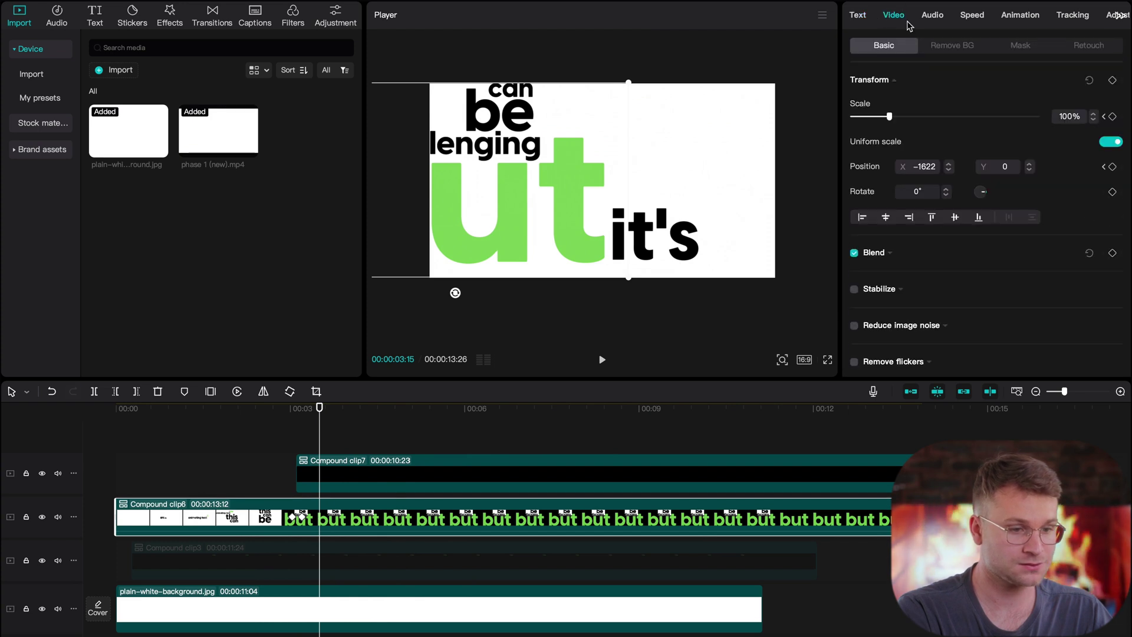
click(1113, 116)
click(1112, 166)
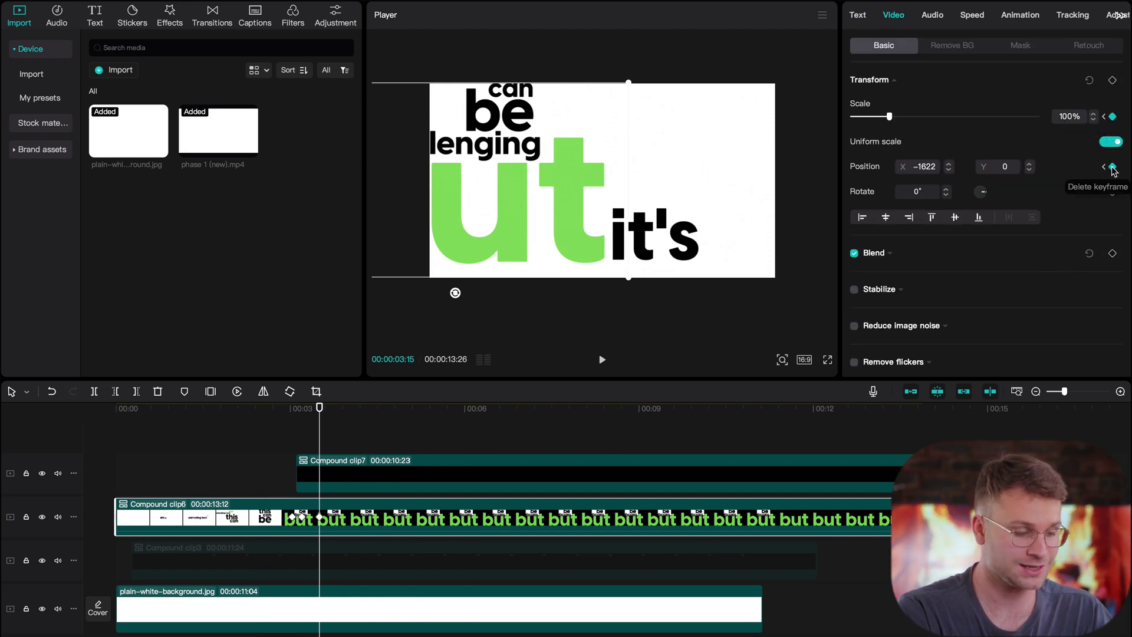
key(Right)
key(Right)
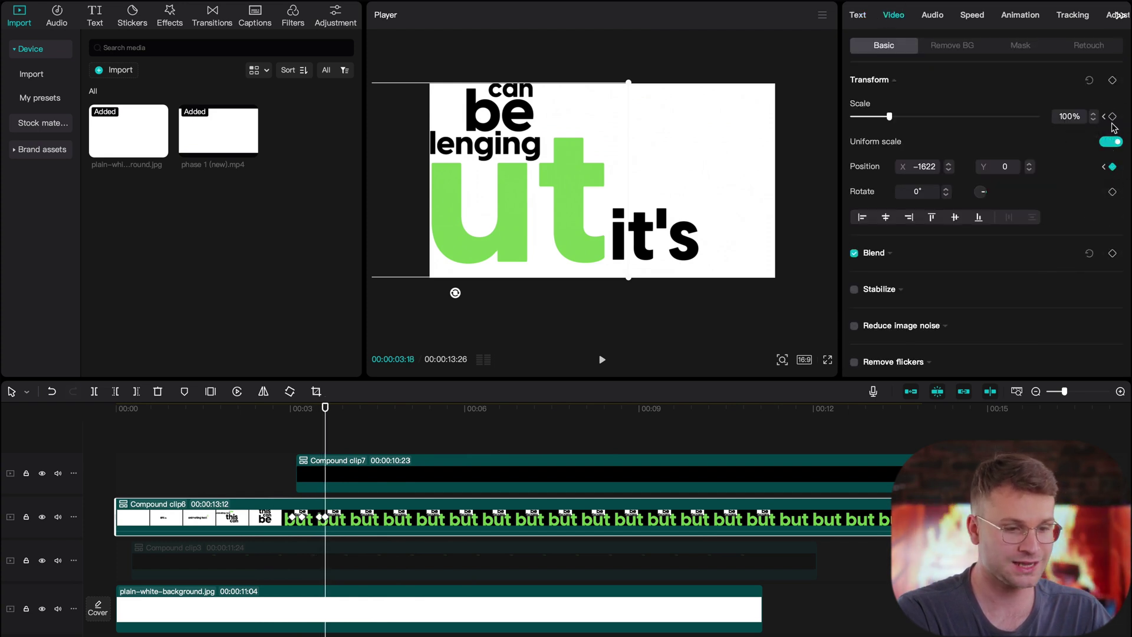
click(1113, 116)
Keyframe the "but" compound clip at 00:00:03:25 and shift it further left until only the green "t" remains in frame
scroll(324, 537, up, 3)
scroll(324, 537, left, 3)
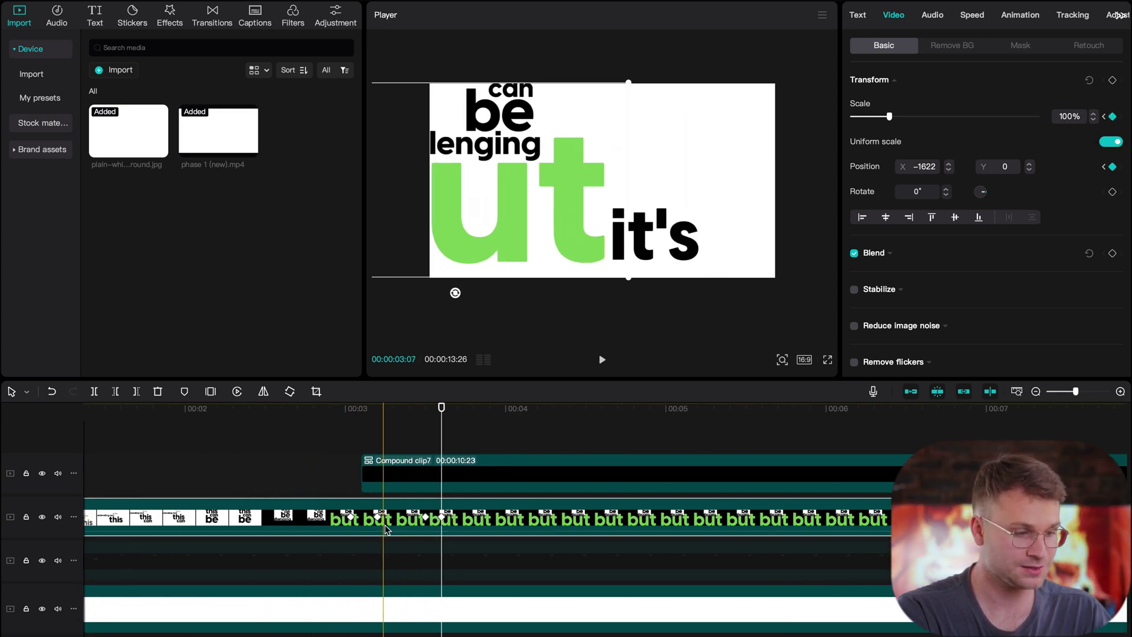
click(447, 516)
drag(448, 409, 479, 408)
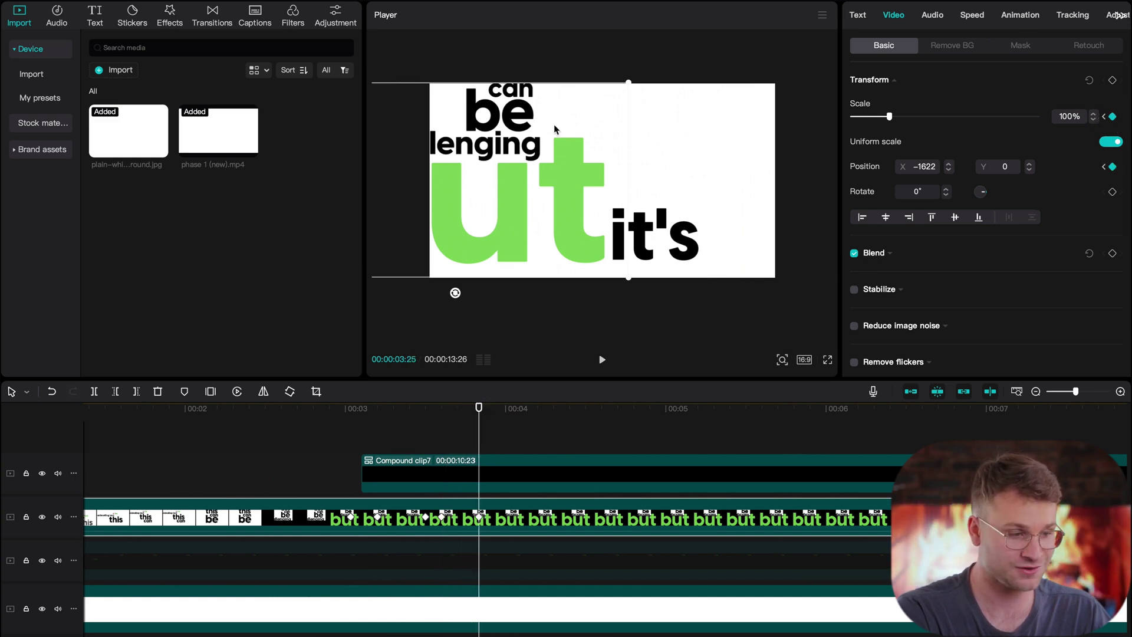
drag(499, 190, 431, 188)
drag(307, 121, 280, 122)
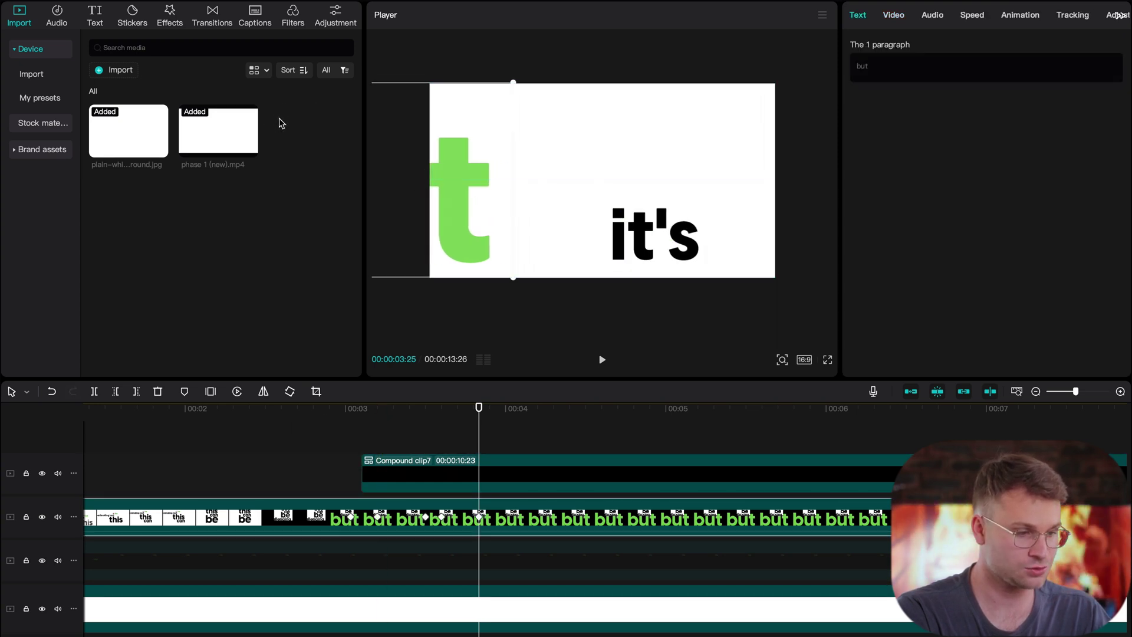
Add scale and position keyframes to the "it's" compound clip at 00:00:03:18, matching the "but" clip's keyframe
click(443, 446)
click(444, 477)
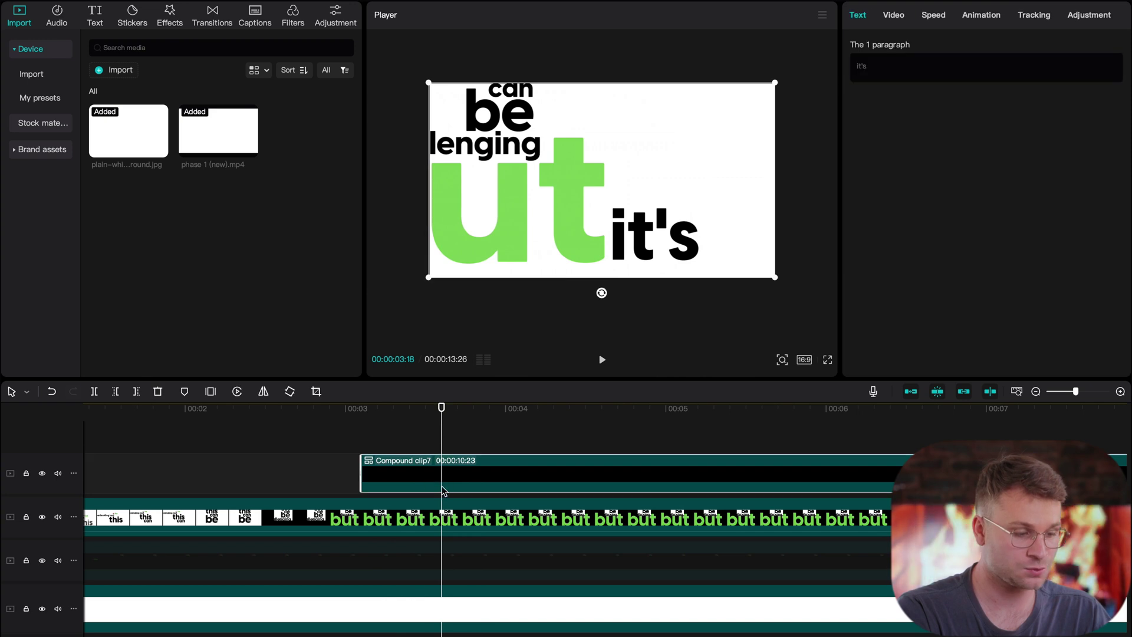
click(441, 519)
click(443, 481)
click(890, 15)
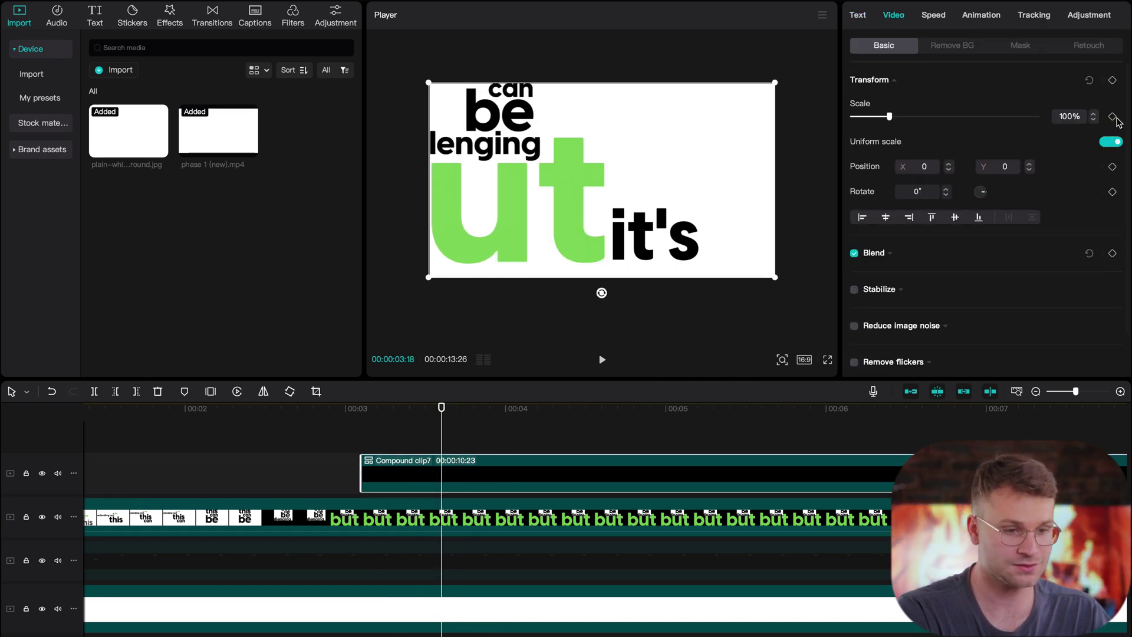
click(1113, 117)
Keyframe the "it's" compound clip at 00:00:03:25 and shift it left to X -1227, beside the green "t"
click(477, 527)
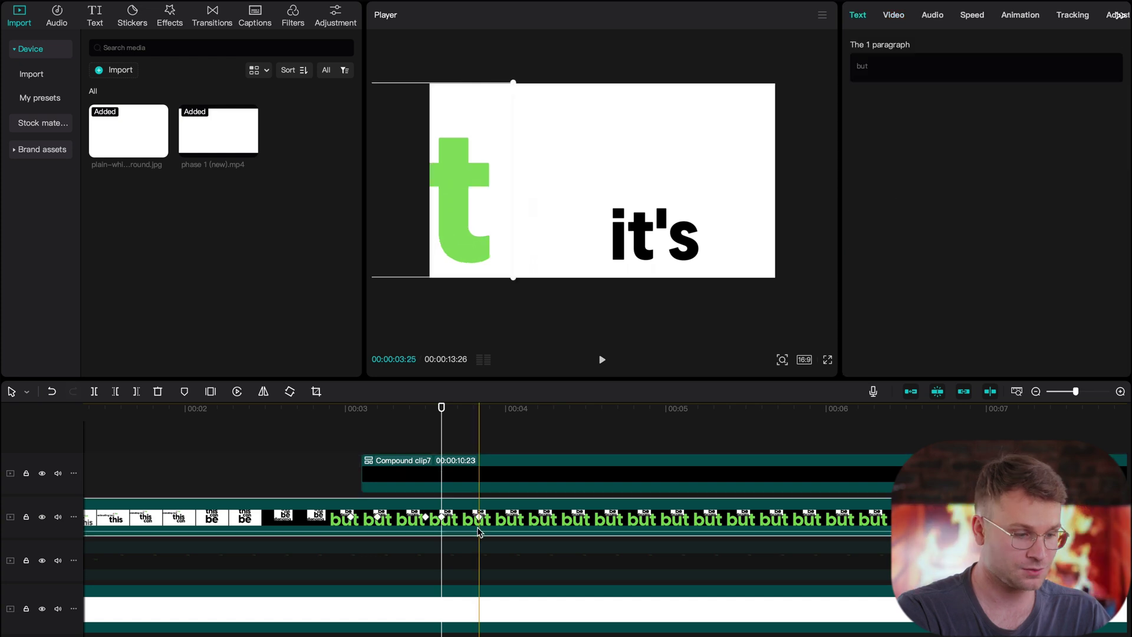
click(479, 416)
click(480, 472)
click(893, 15)
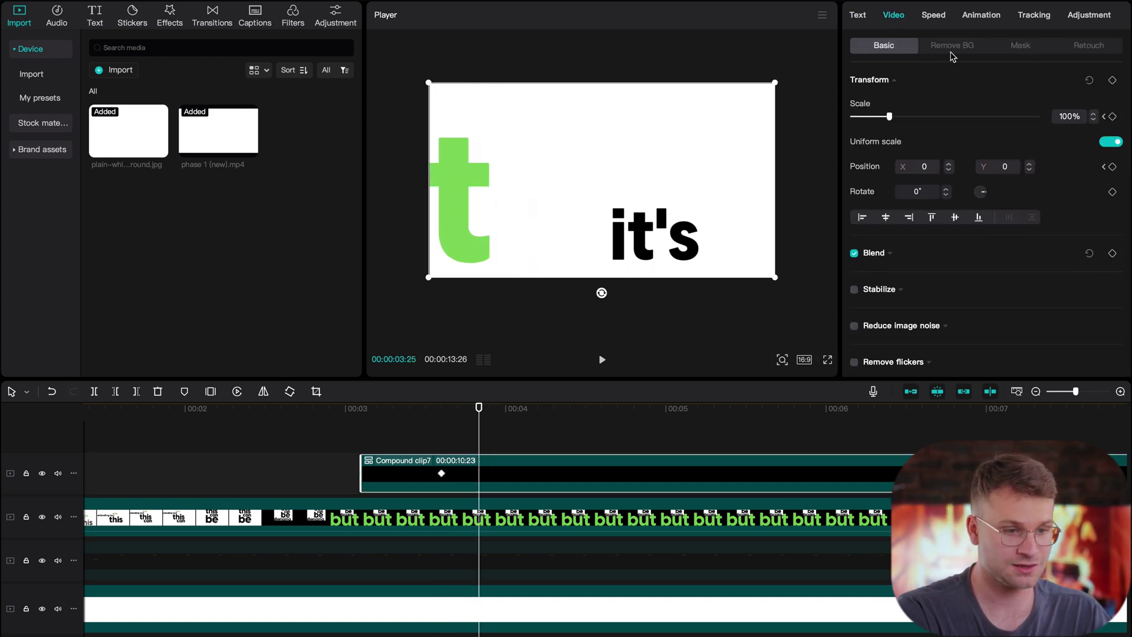
click(1113, 167)
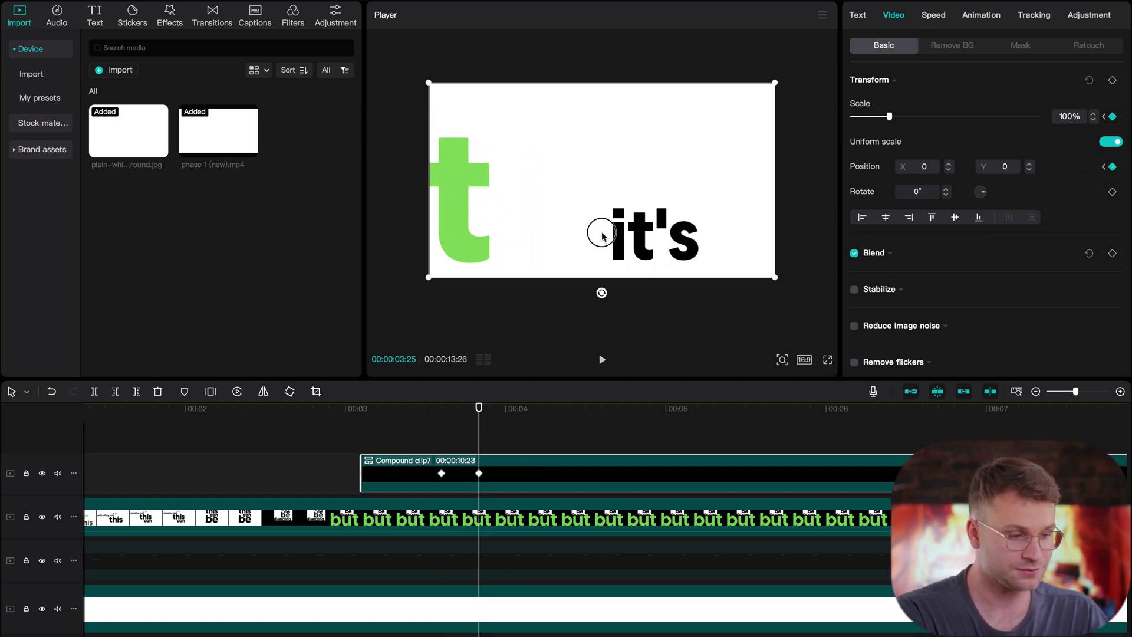
drag(592, 236, 479, 237)
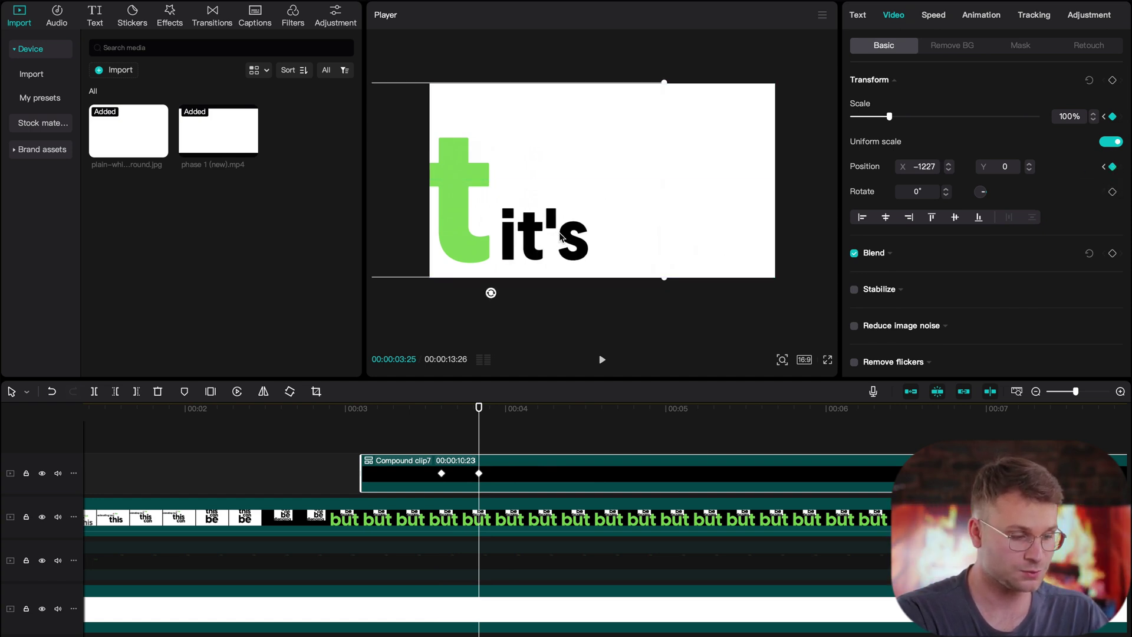
Step frame by frame through the shared leftward move of "but" and "it's" to check their alignment
key(Right)
key(Right)
key(Right)
key(Right)
key(Right)
key(Right)
key(Left)
key(Left)
key(Left)
click(434, 505)
key(Right)
key(Right)
key(Right)
key(Right)
key(Right)
key(Right)
key(Right)
key(Right)
key(Right)
key(Right)
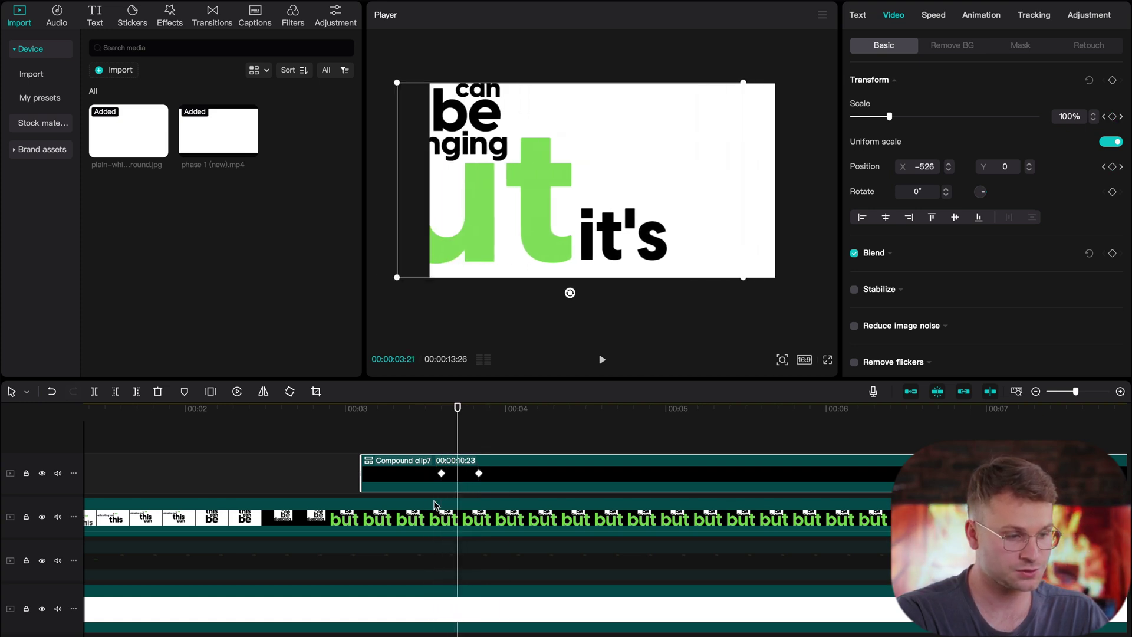
Copy the "it's" text from inside its compound clip and place the copy on the main timeline at about 00:00:03:21
click(479, 473)
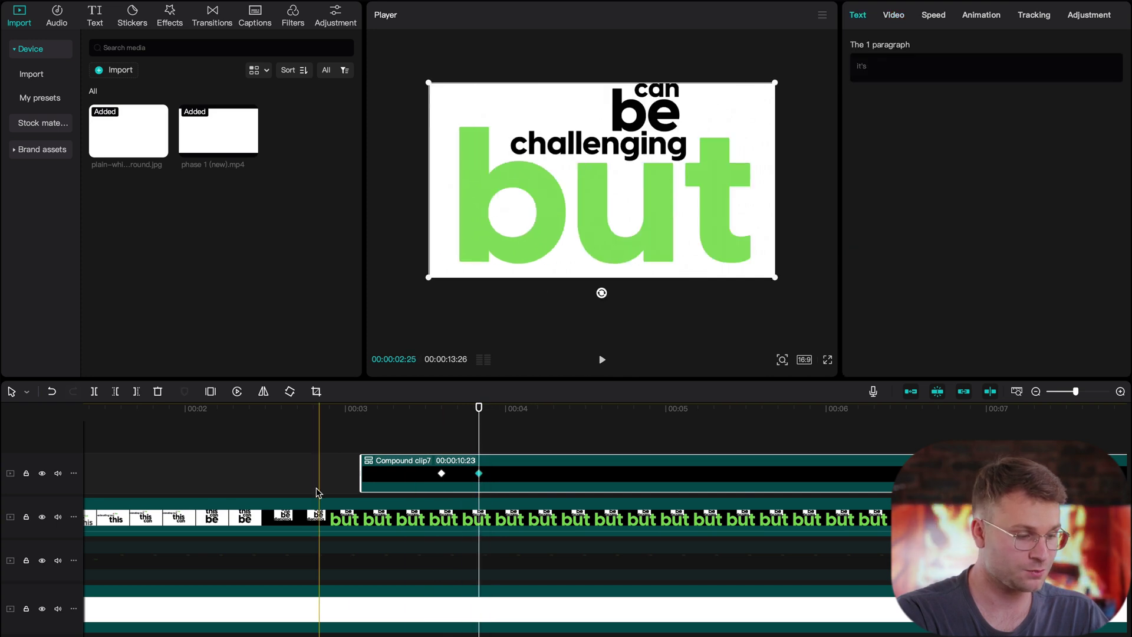
double_click(502, 484)
click(200, 516)
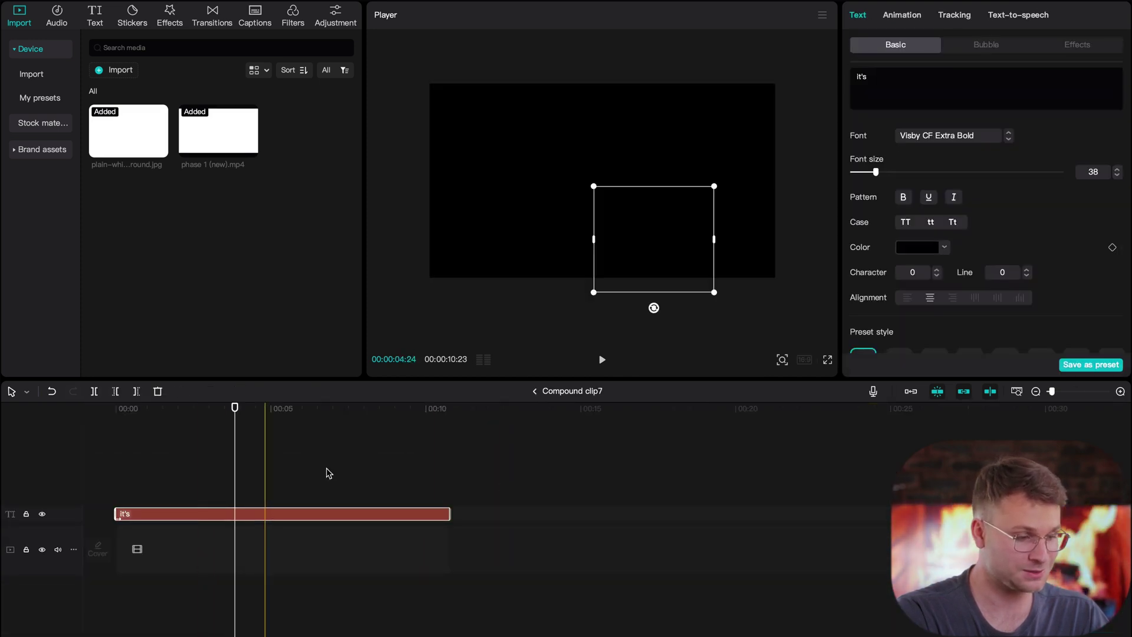
click(536, 390)
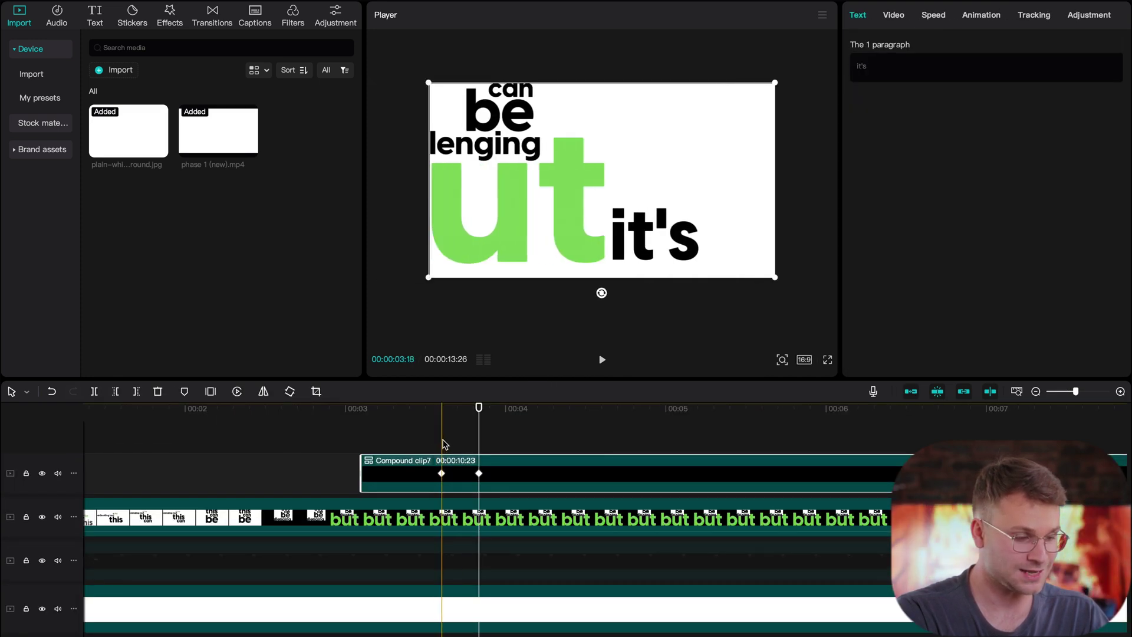
click(453, 457)
drag(454, 457, 470, 458)
Change the copied text's wording to "not" and move it to the right of "it's"
click(473, 437)
click(473, 461)
triple_click(947, 82)
text(not)
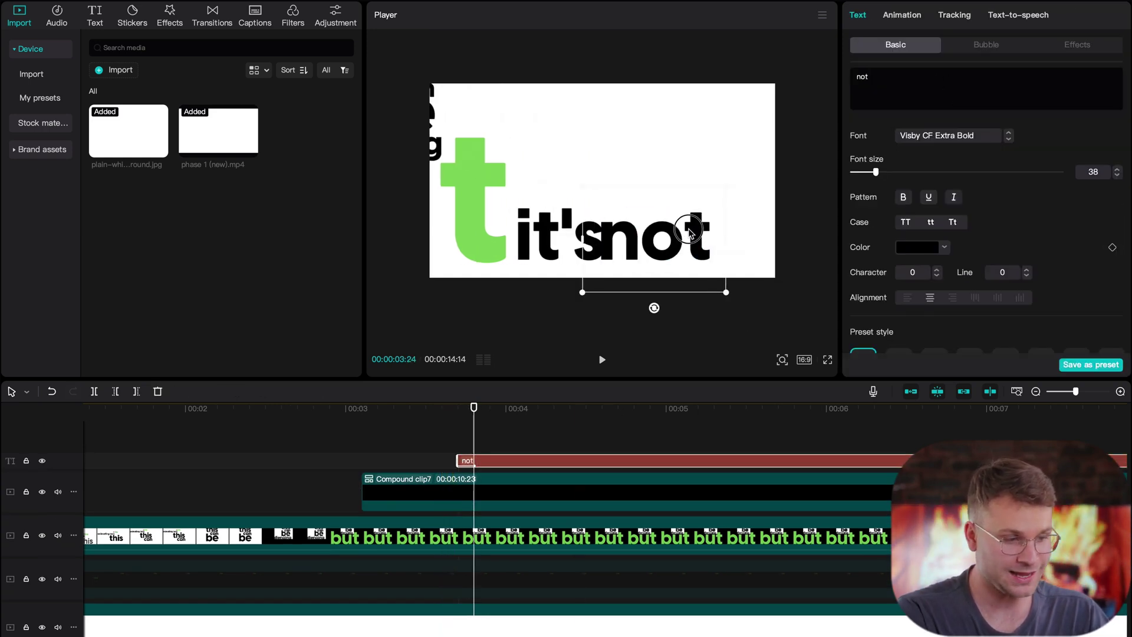
drag(701, 230, 735, 230)
Start the "not" text at 00:00:03:23 and adjust its horizontal spacing from "it's"
click(460, 500)
click(466, 500)
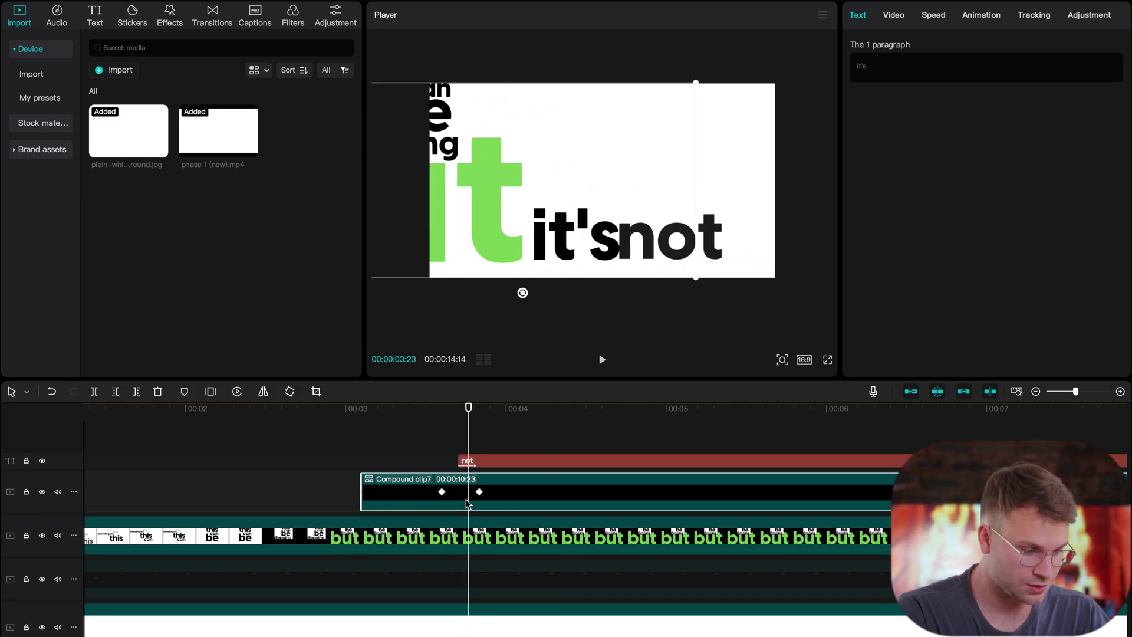
drag(490, 460, 502, 464)
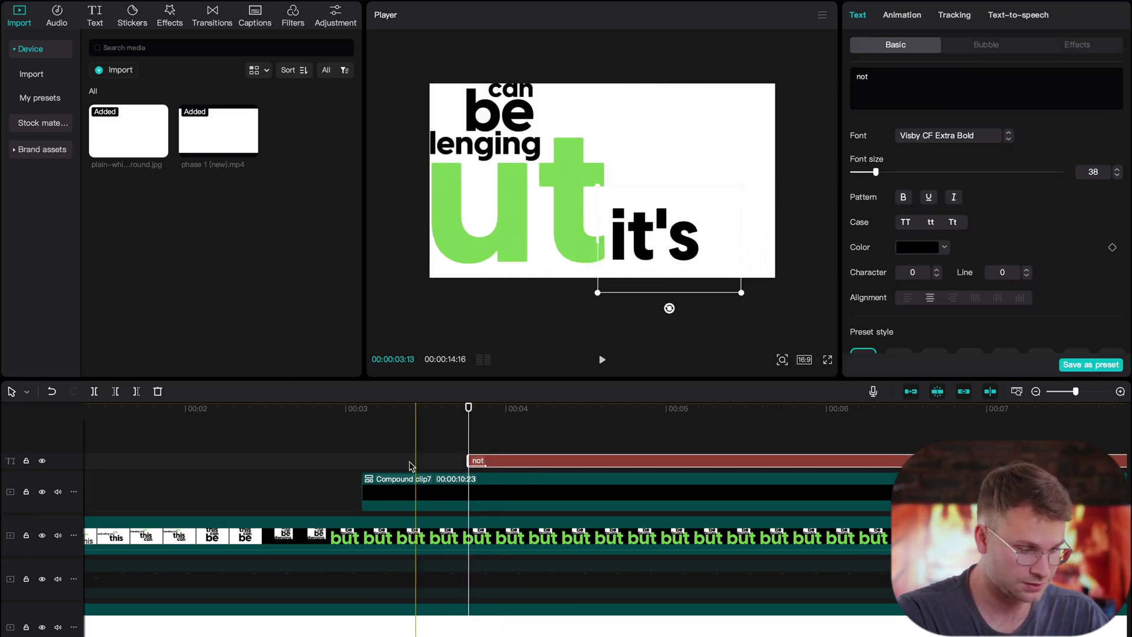
click(495, 431)
click(513, 462)
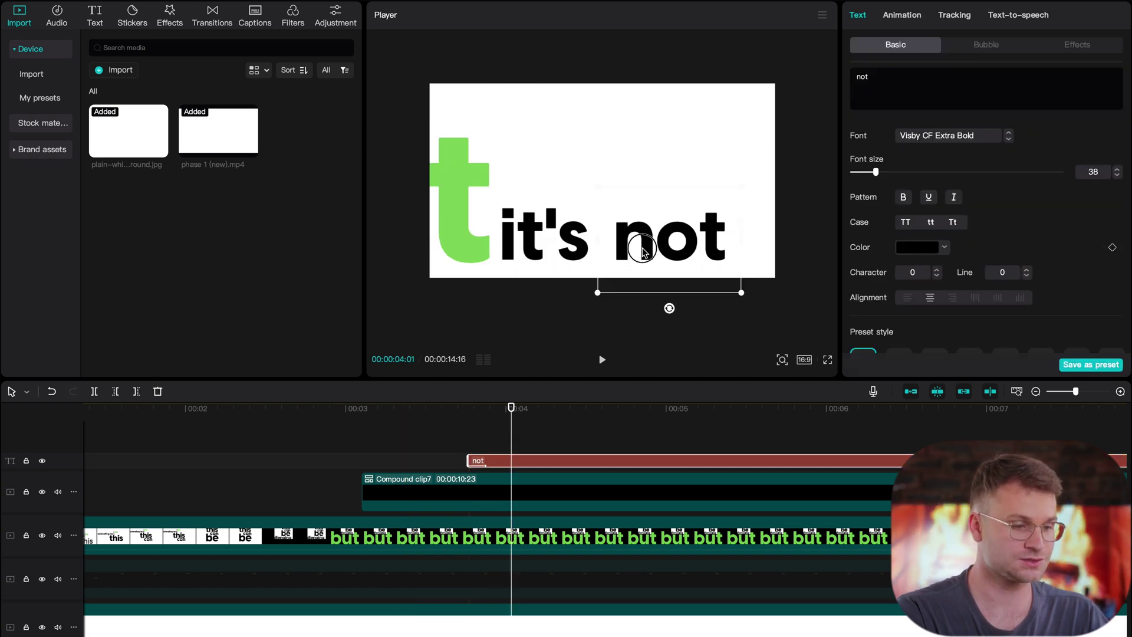
drag(632, 252, 637, 252)
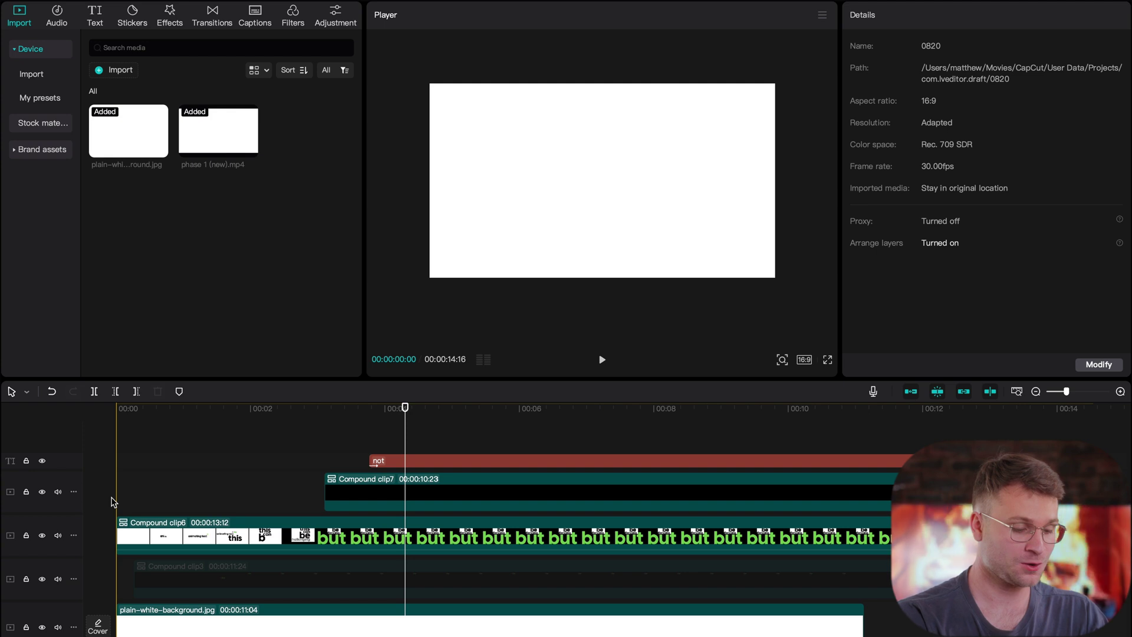
Mark the range from 00:00:00:00 to about 00:00:10:11 and export it as a video named "phase 2"
key(i)
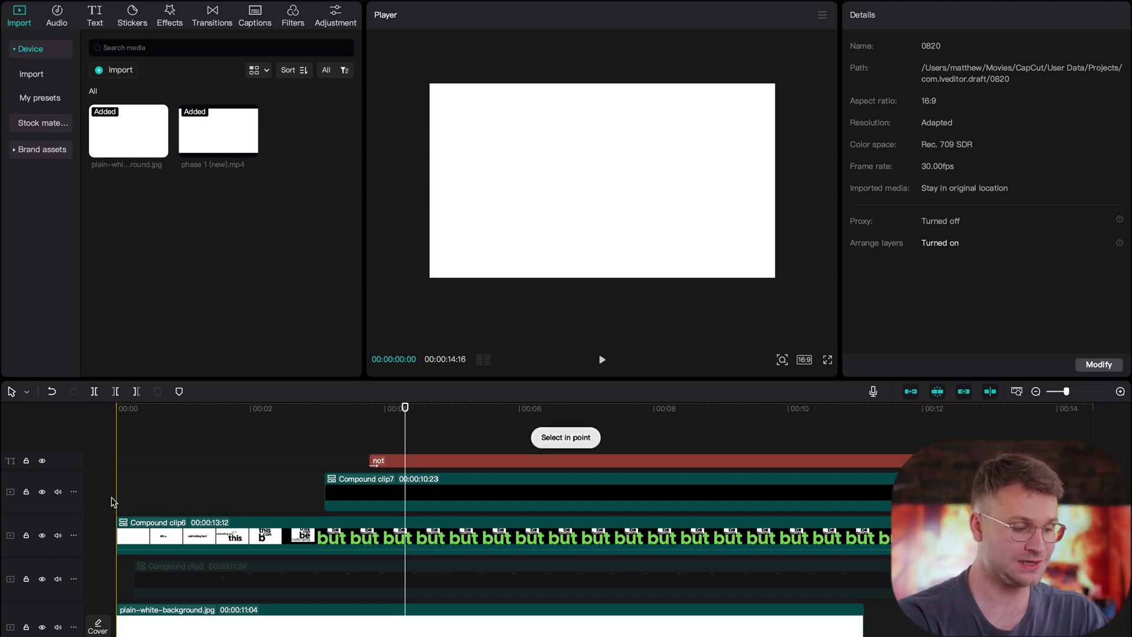
click(816, 490)
click(813, 455)
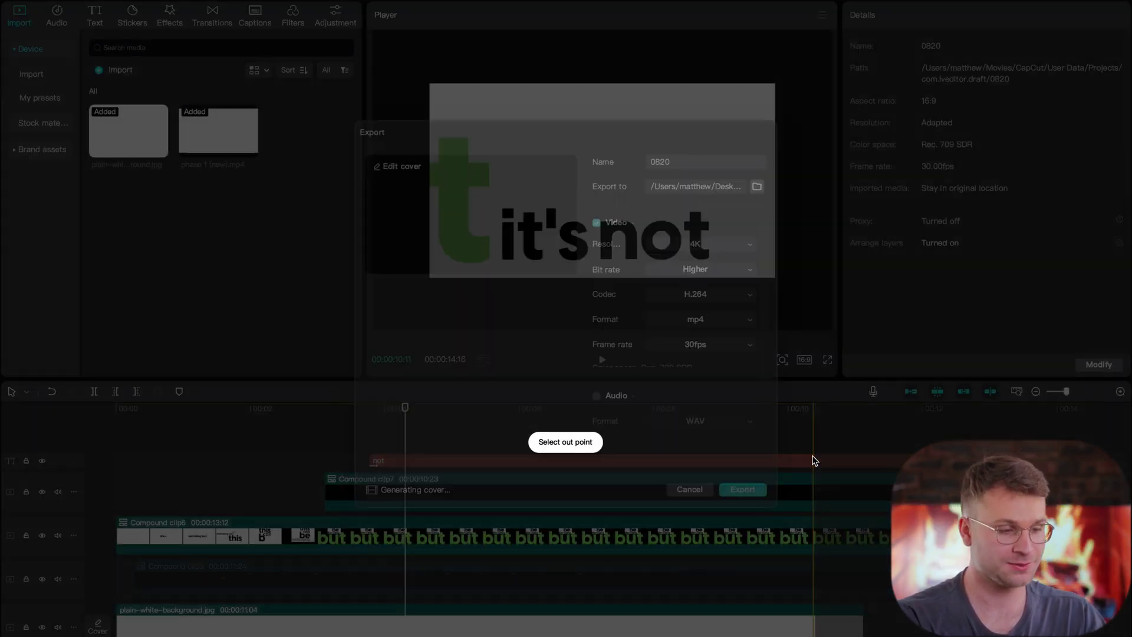
text(pjhas)
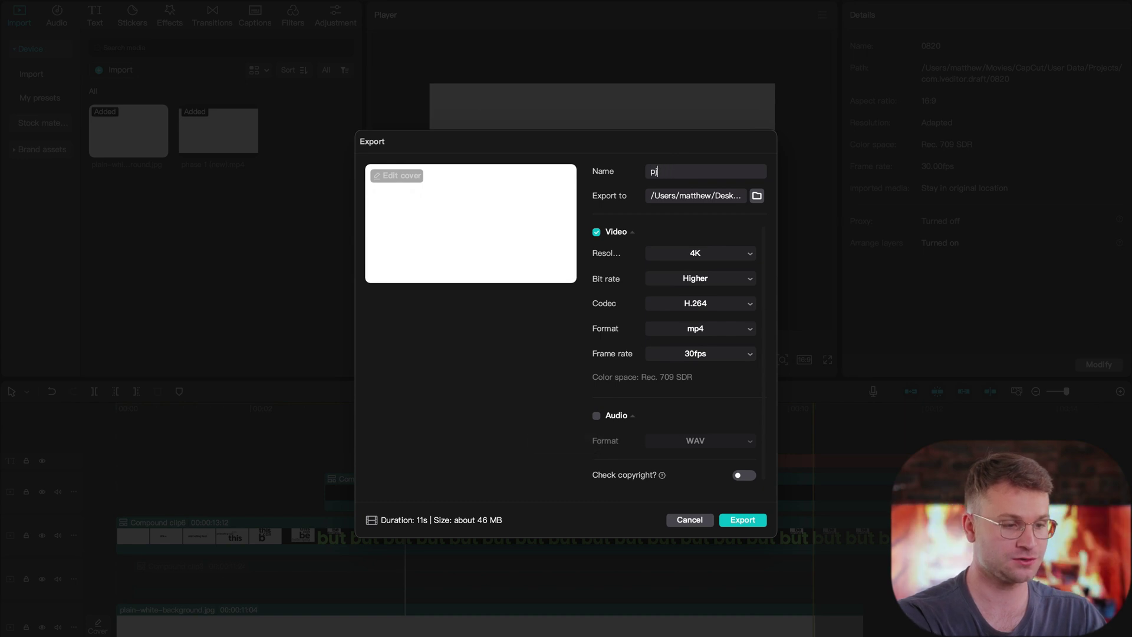
key(Return)
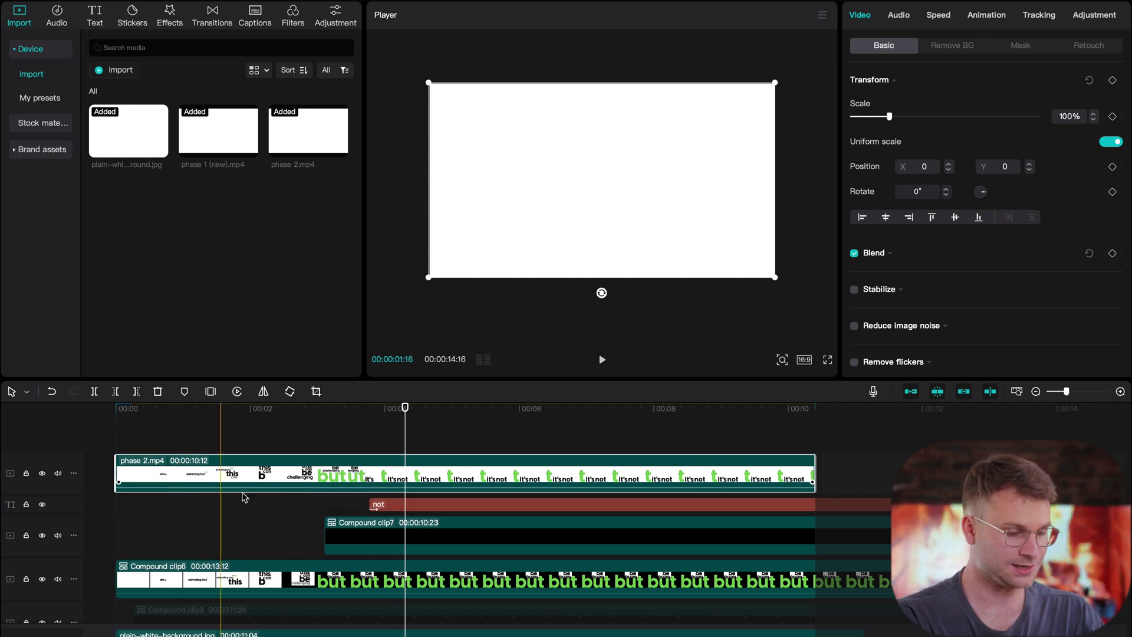
Disable the "not" text and the compound clips beneath phase 2.mp4 on the timeline
click(277, 502)
click(401, 583)
key(v)
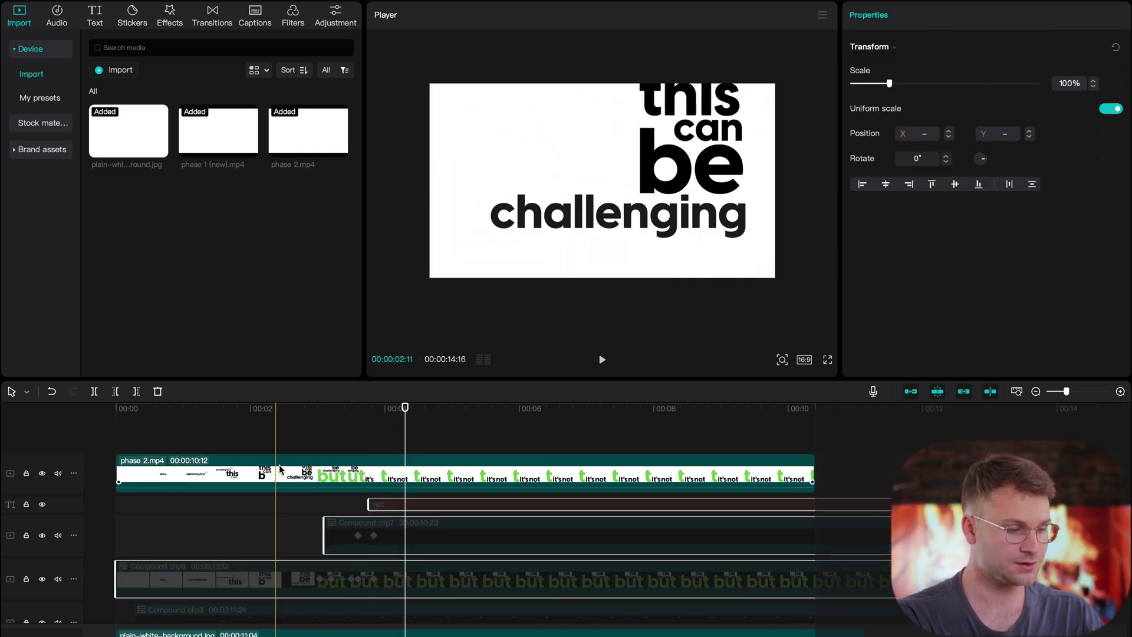
Turn on motion blur for the phase 2.mp4 clip
click(284, 447)
click(282, 487)
scroll(954, 294, down, 1)
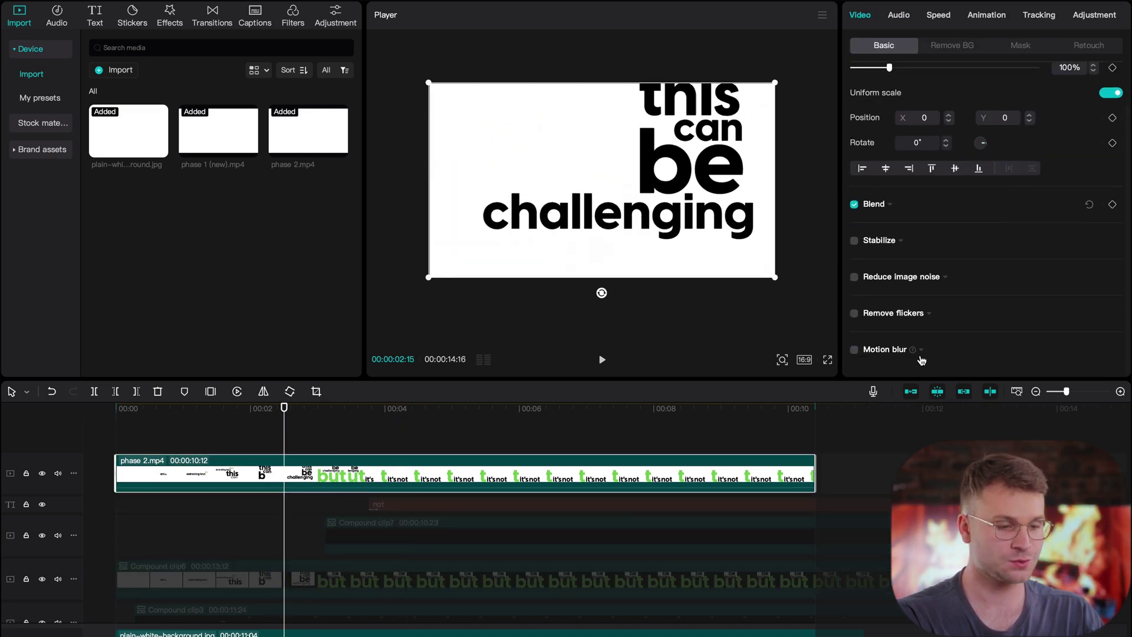
click(855, 353)
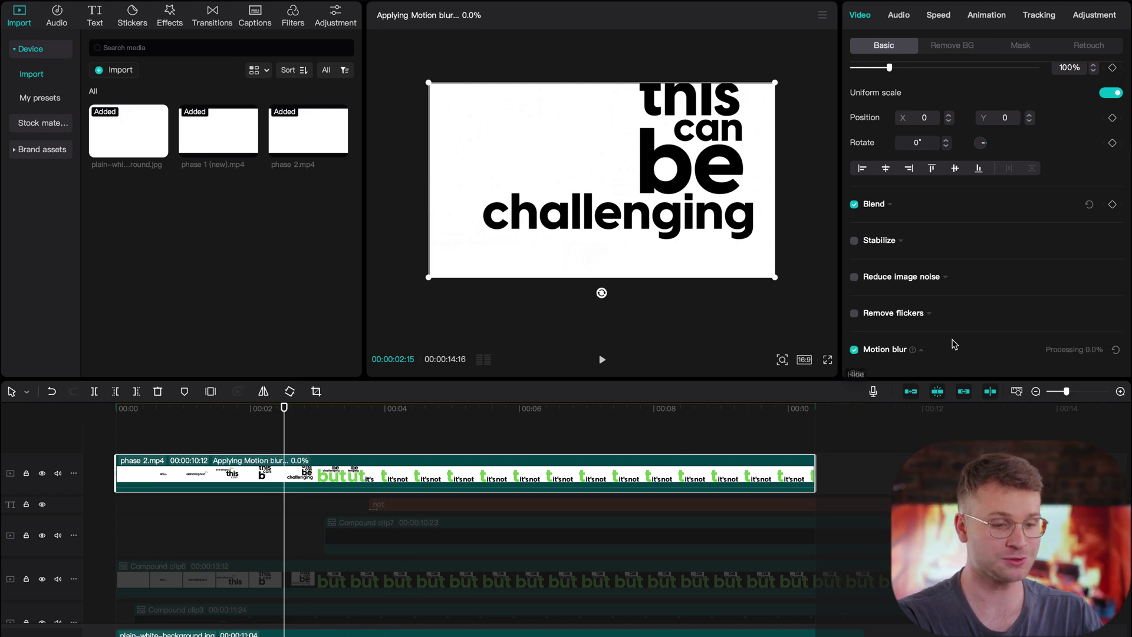